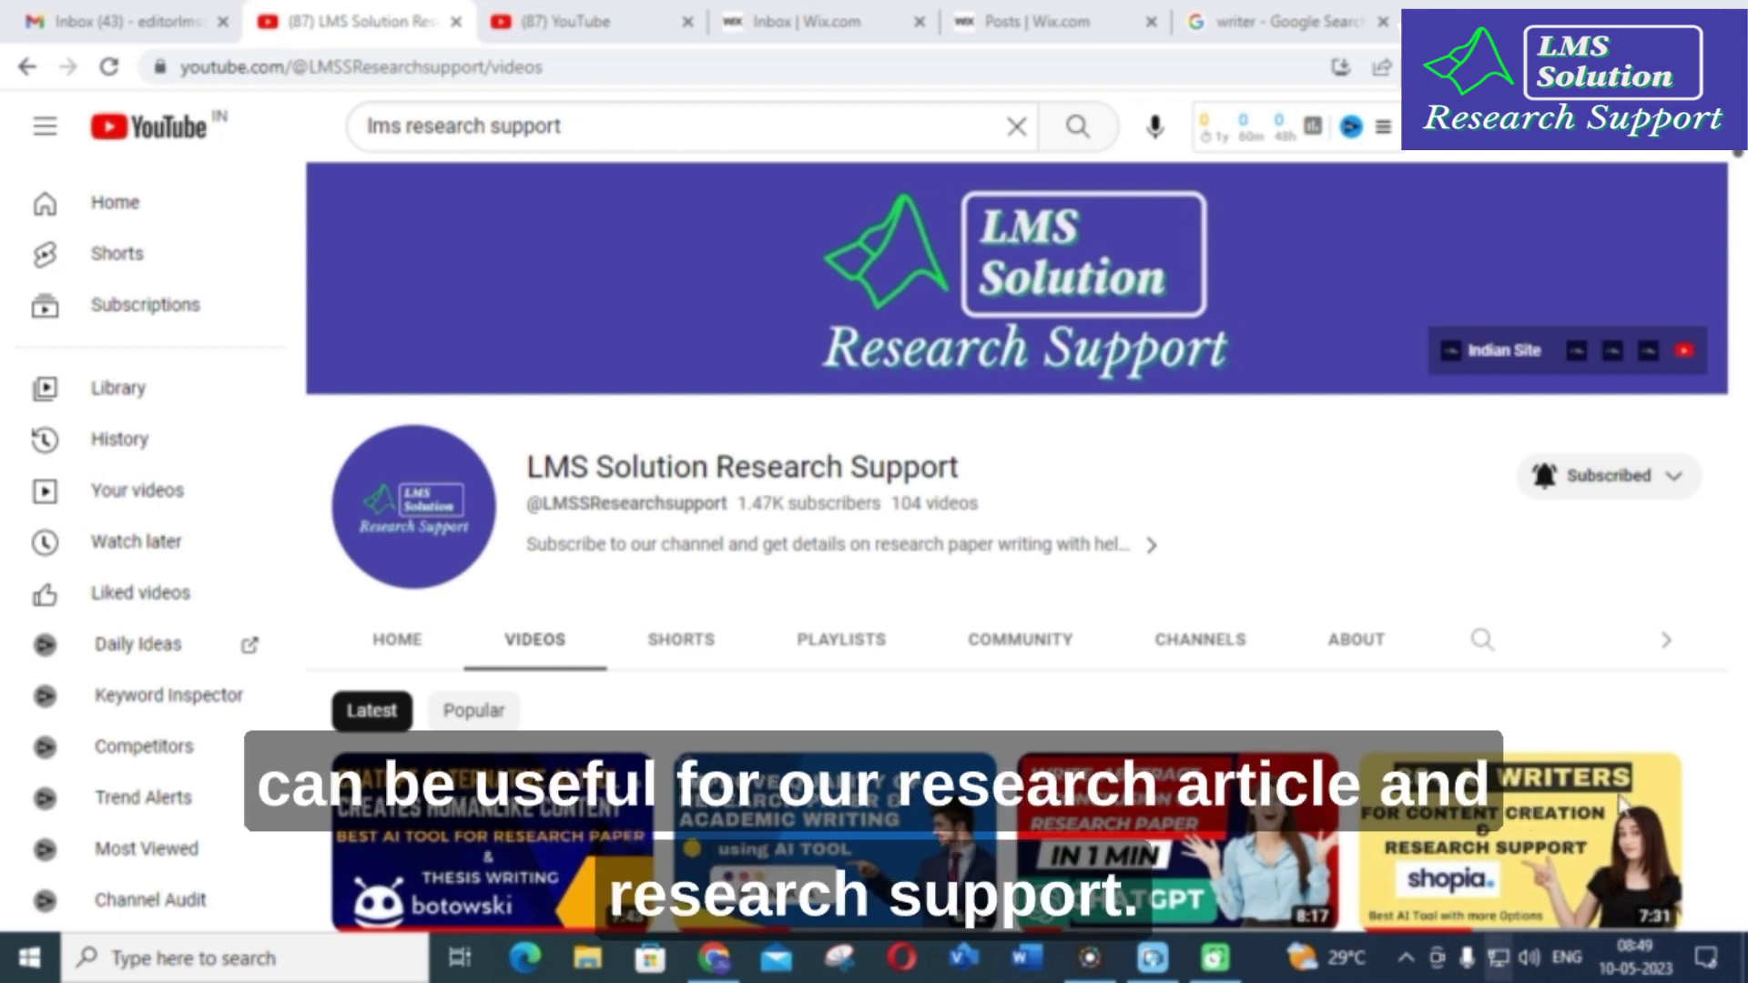
Step: Switch from the YouTube channel page to the Google results for 'writer'
click(1243, 10)
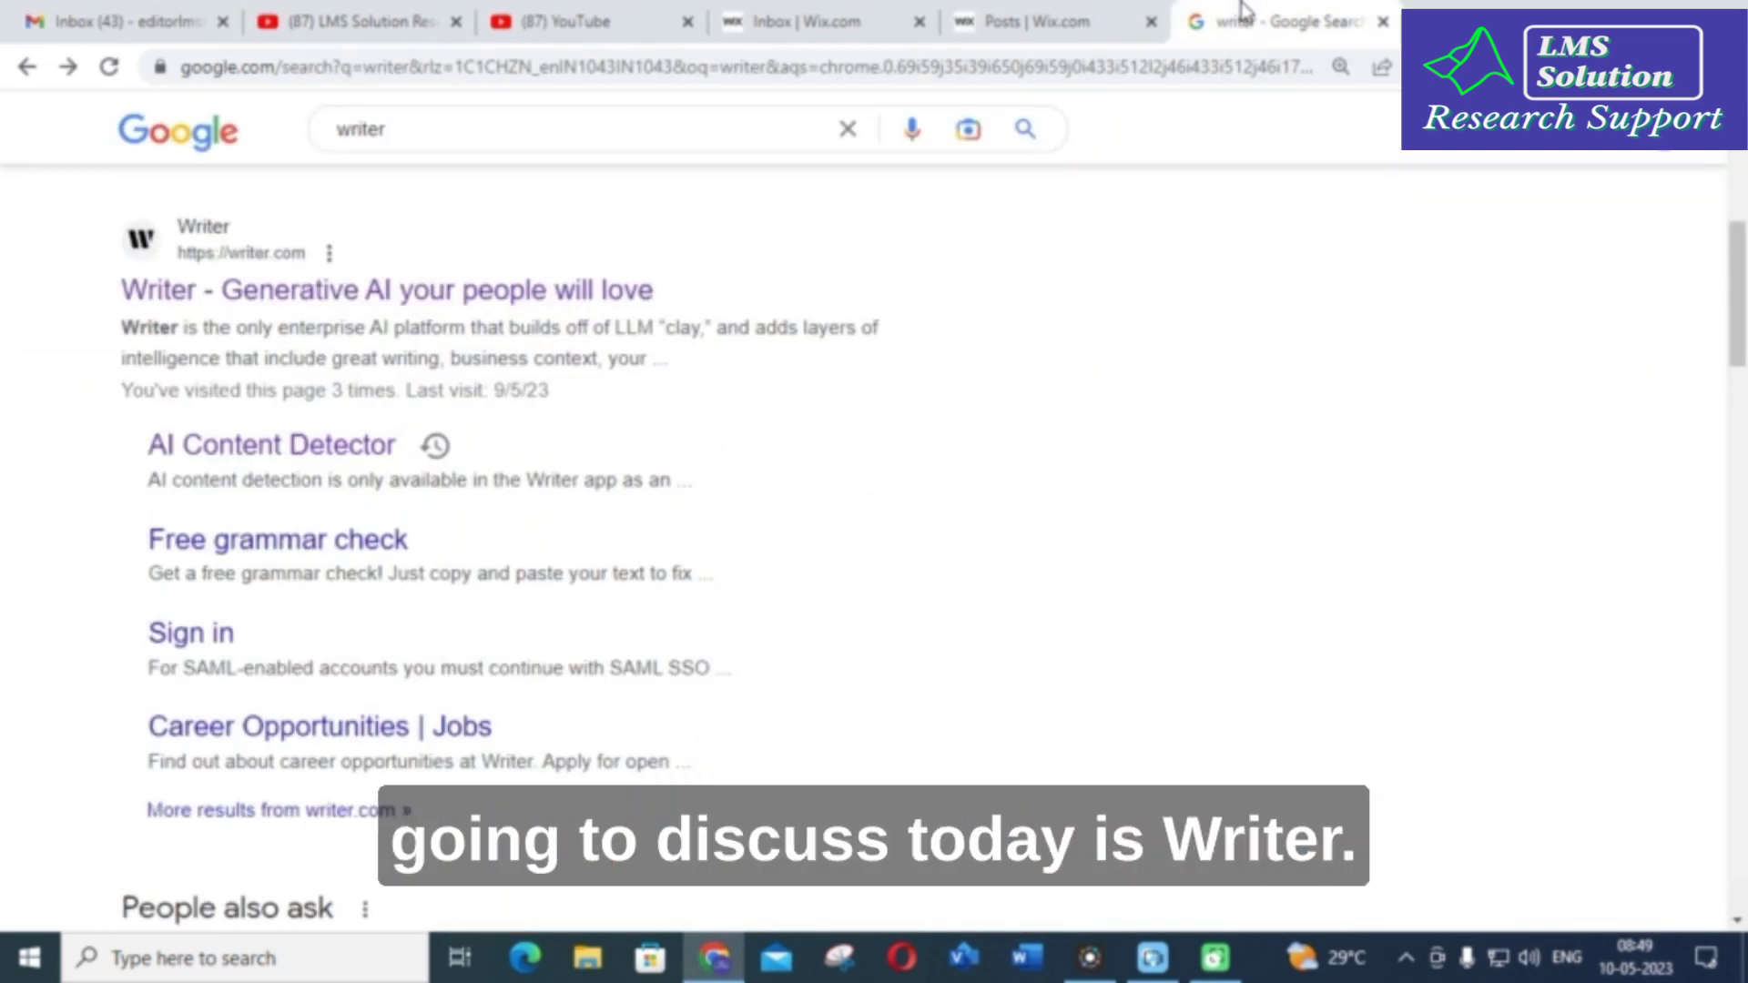
Step: Open the Writer site and begin the free Team trial sign-up with a Google account
scroll(429, 456, up, 3)
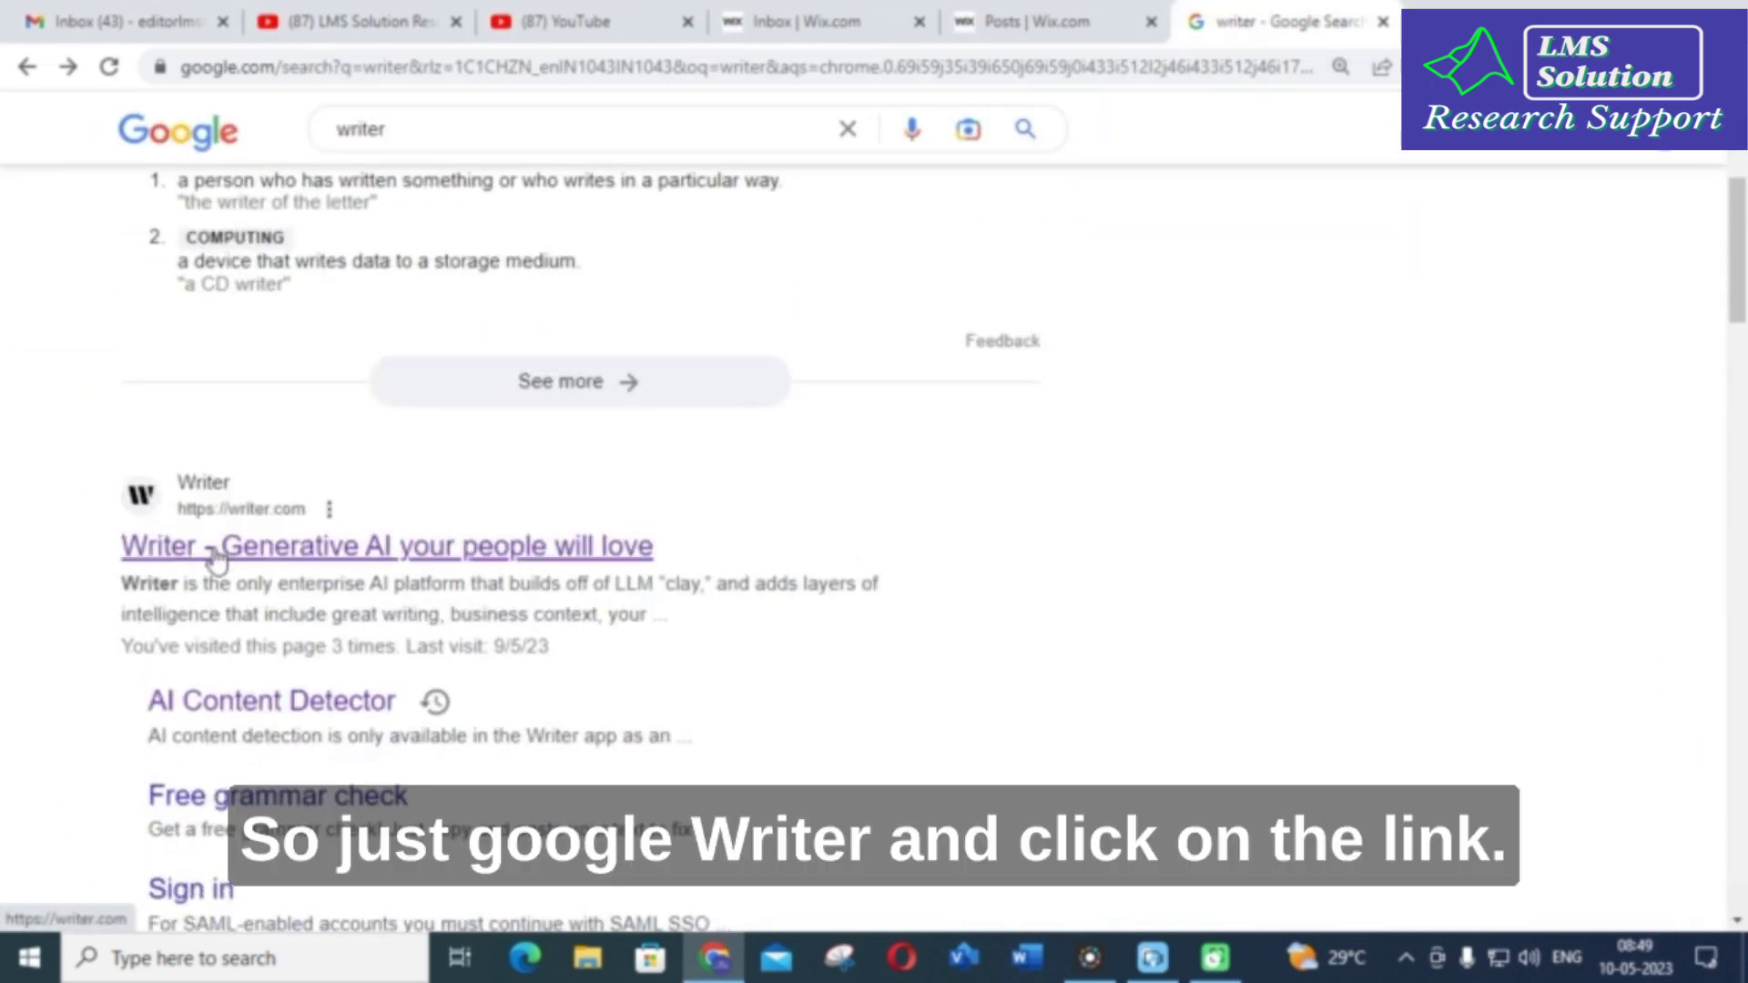
click(263, 560)
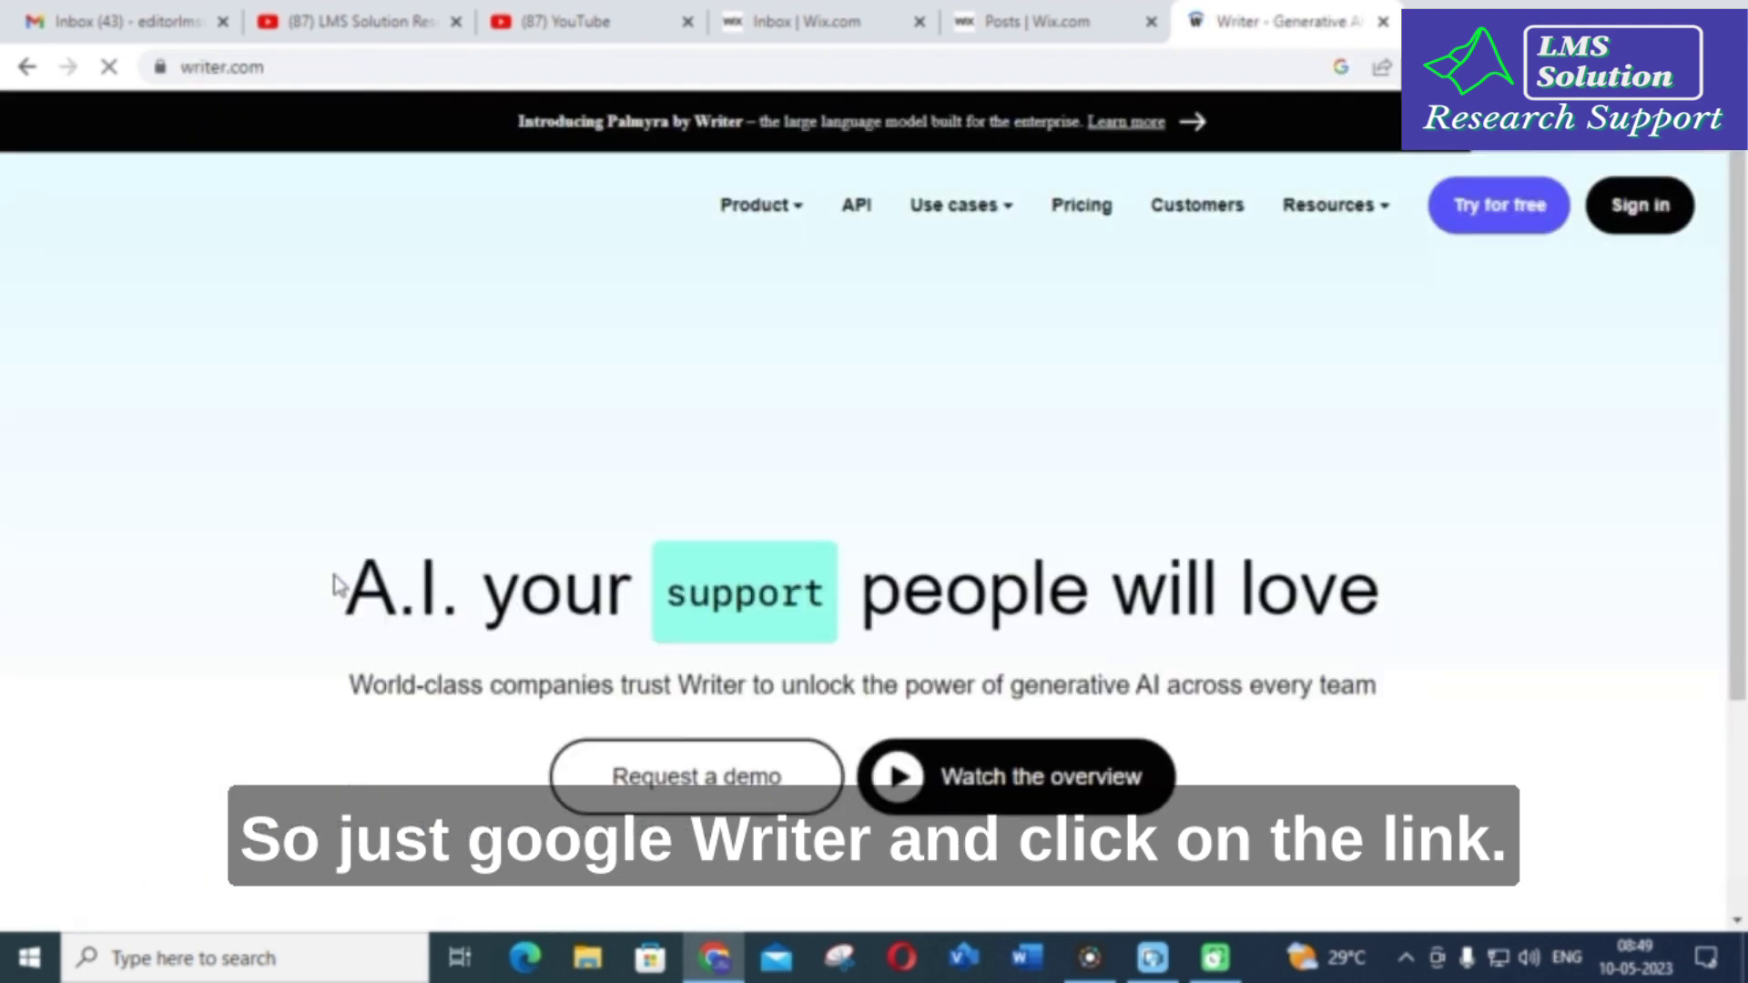
scroll(1311, 449, down, 4)
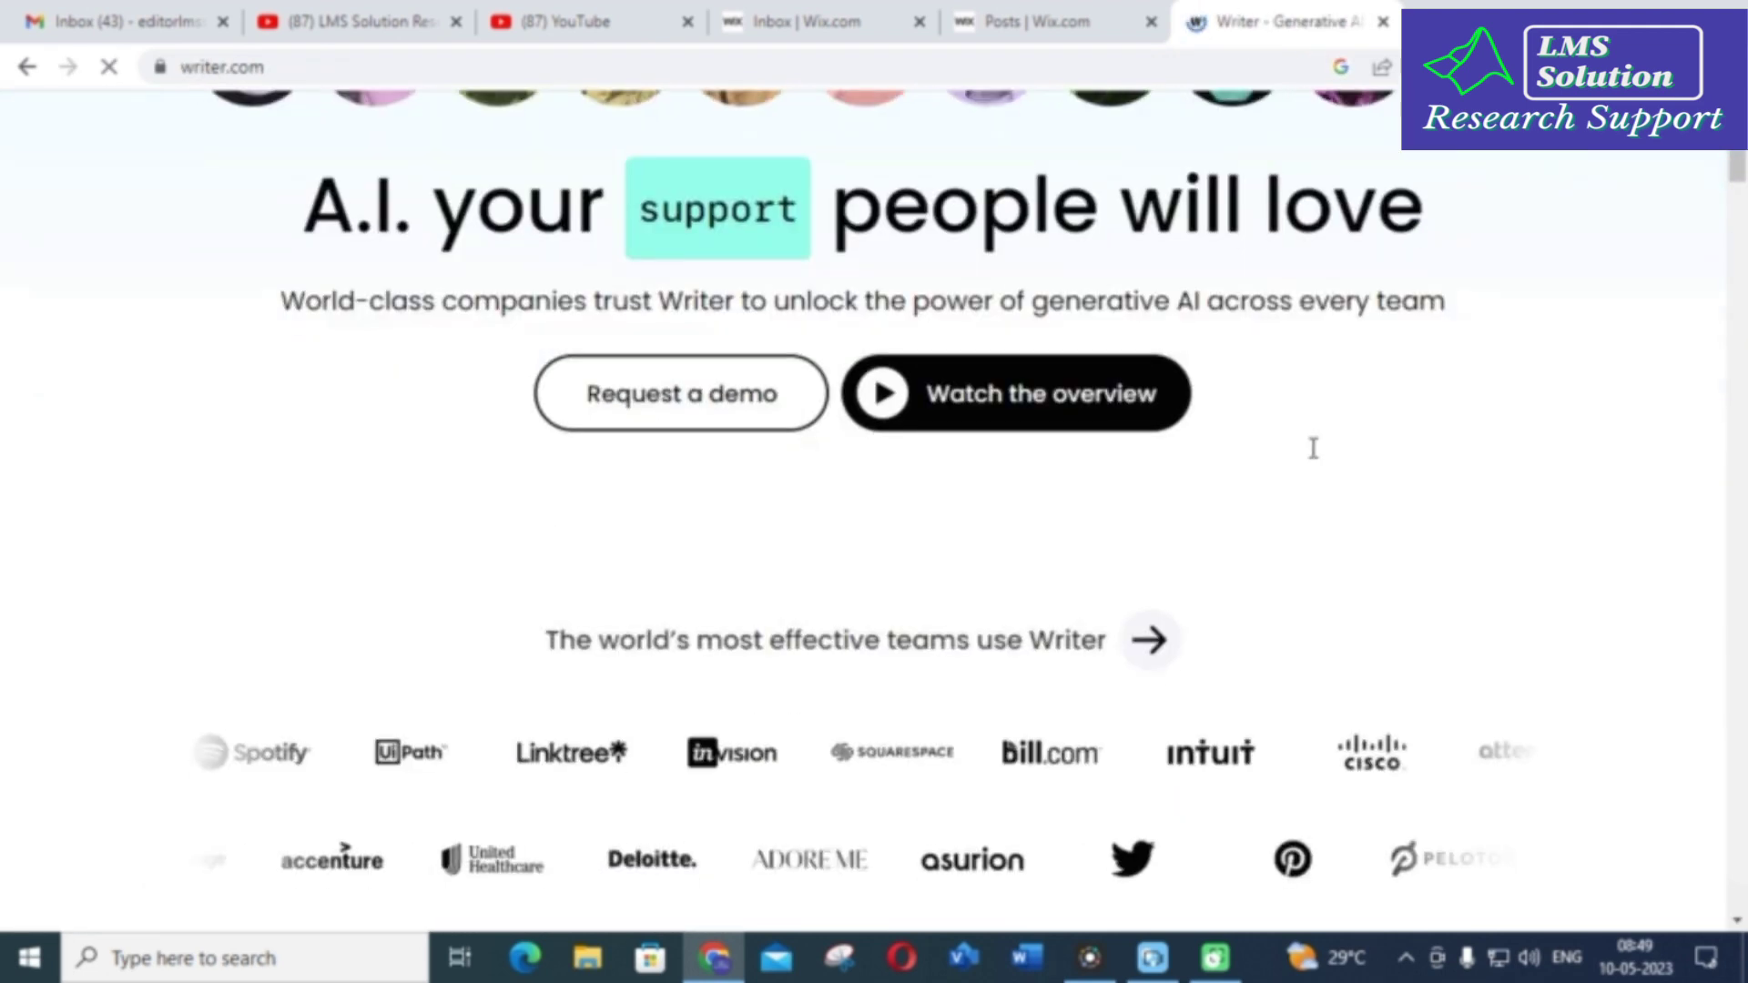
scroll(1311, 449, up, 4)
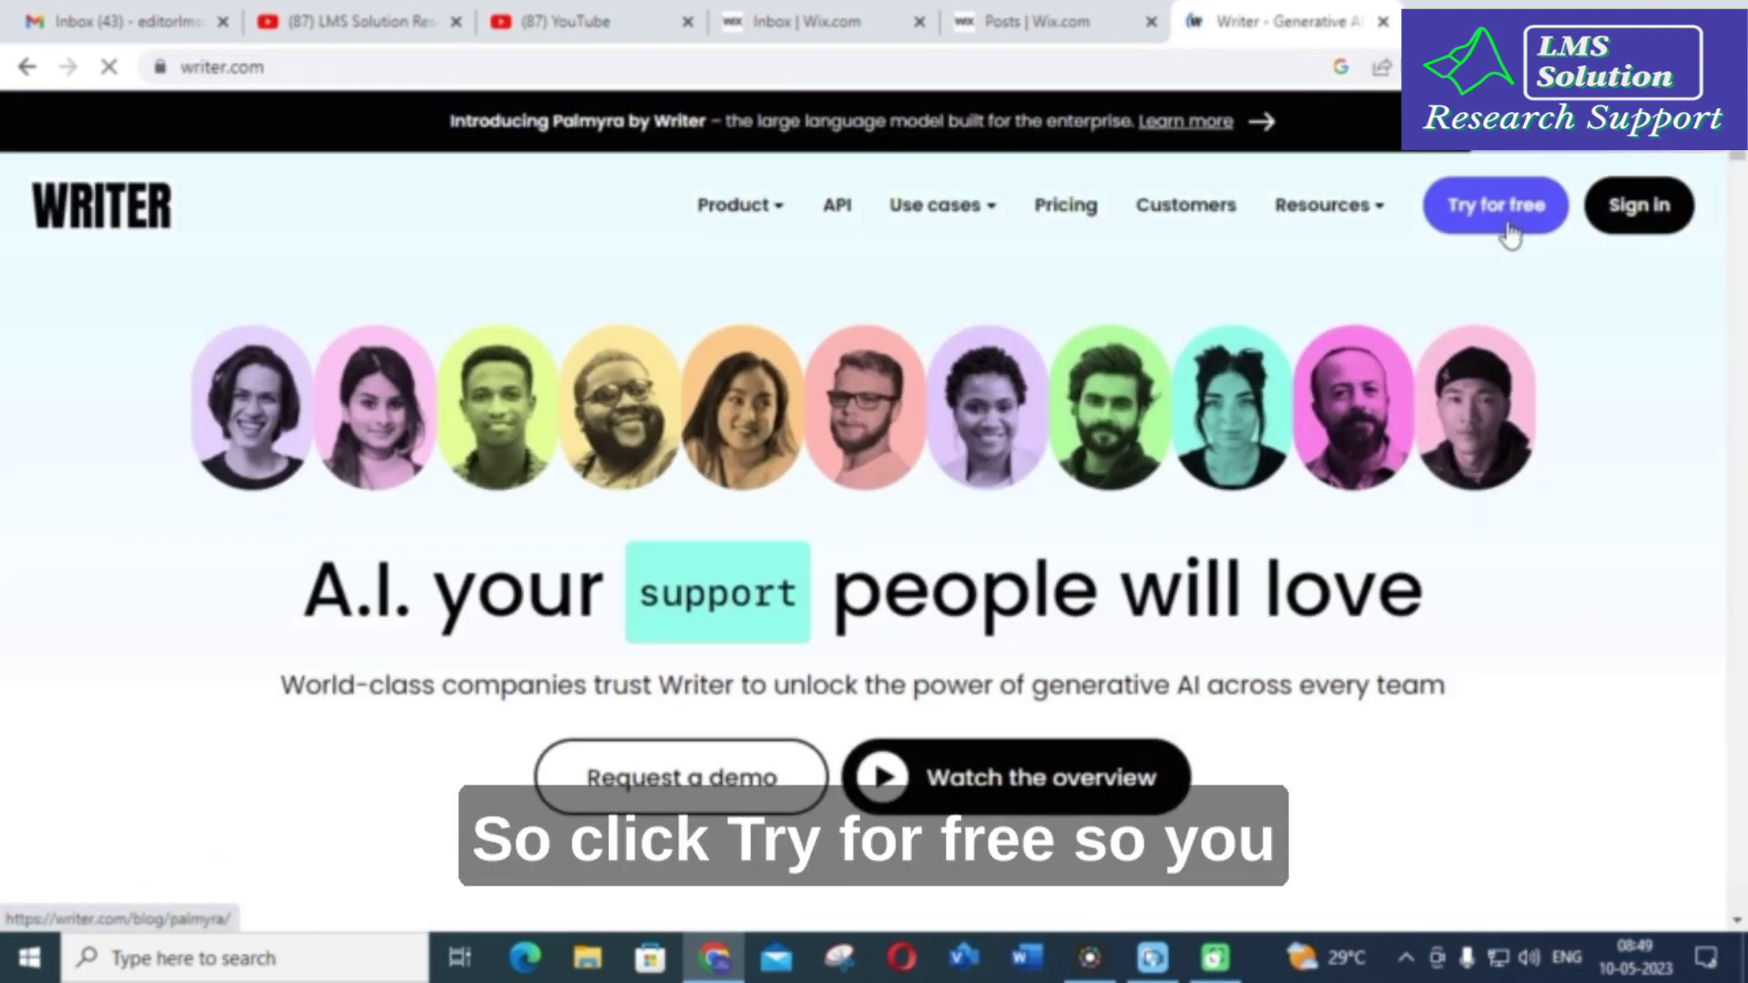
click(1502, 219)
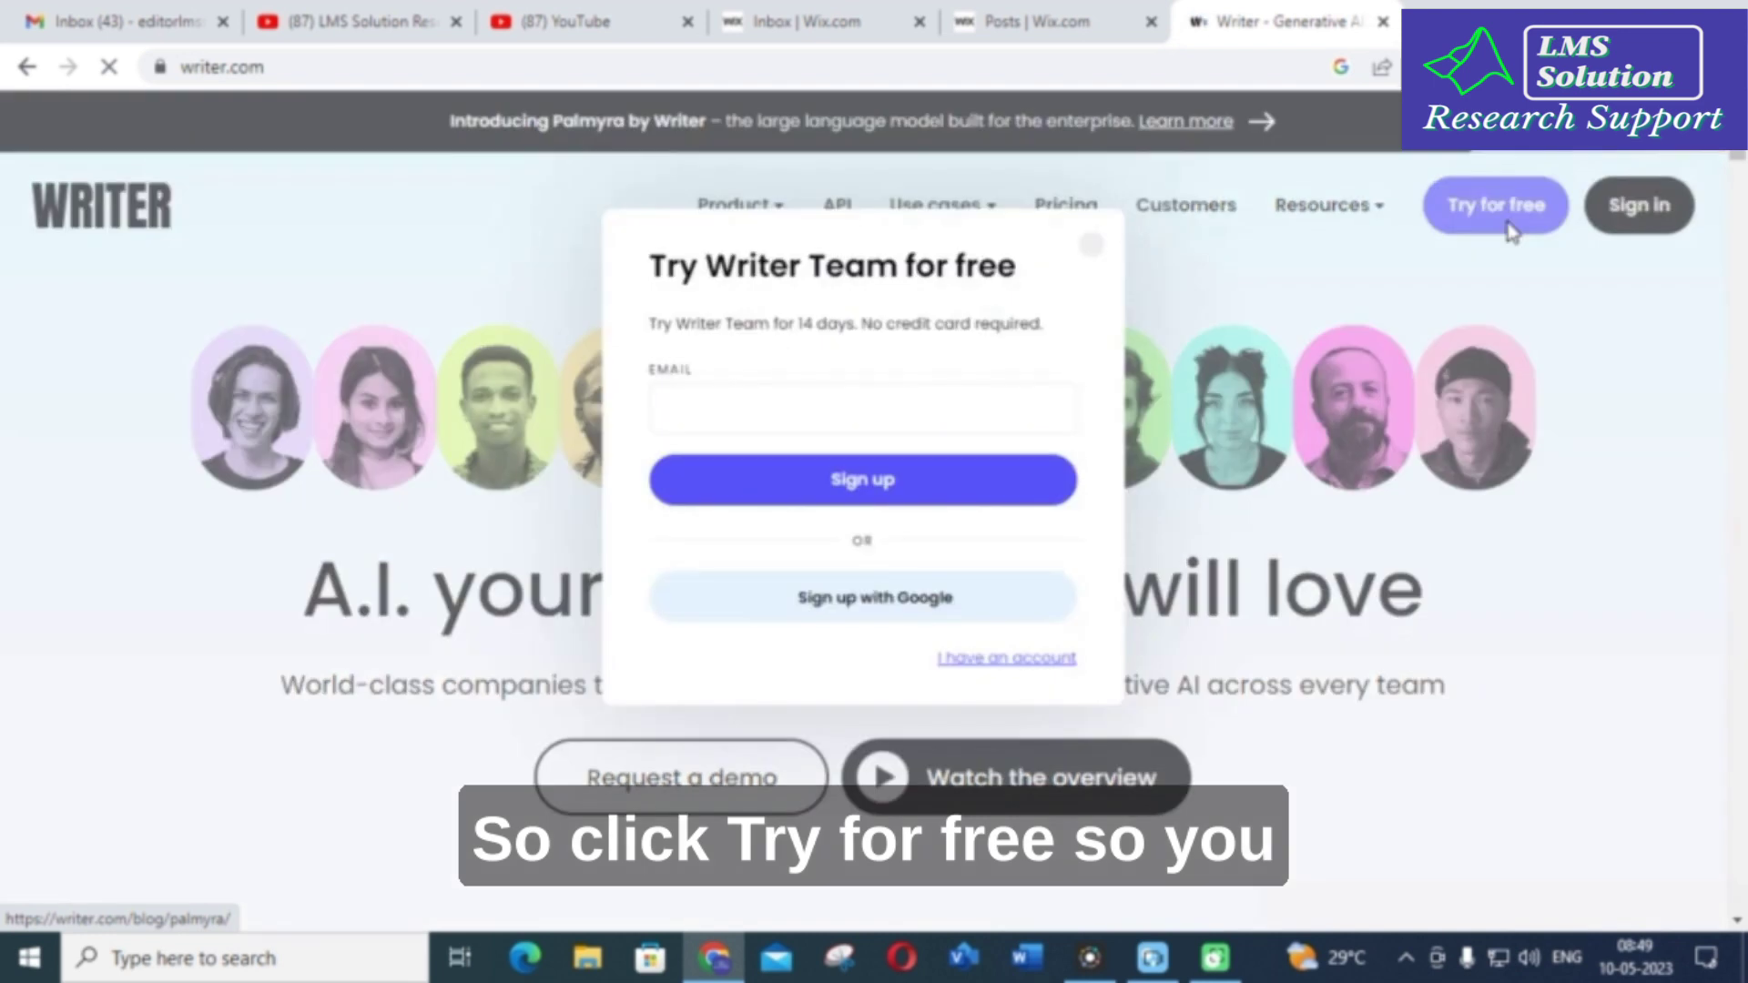
click(892, 619)
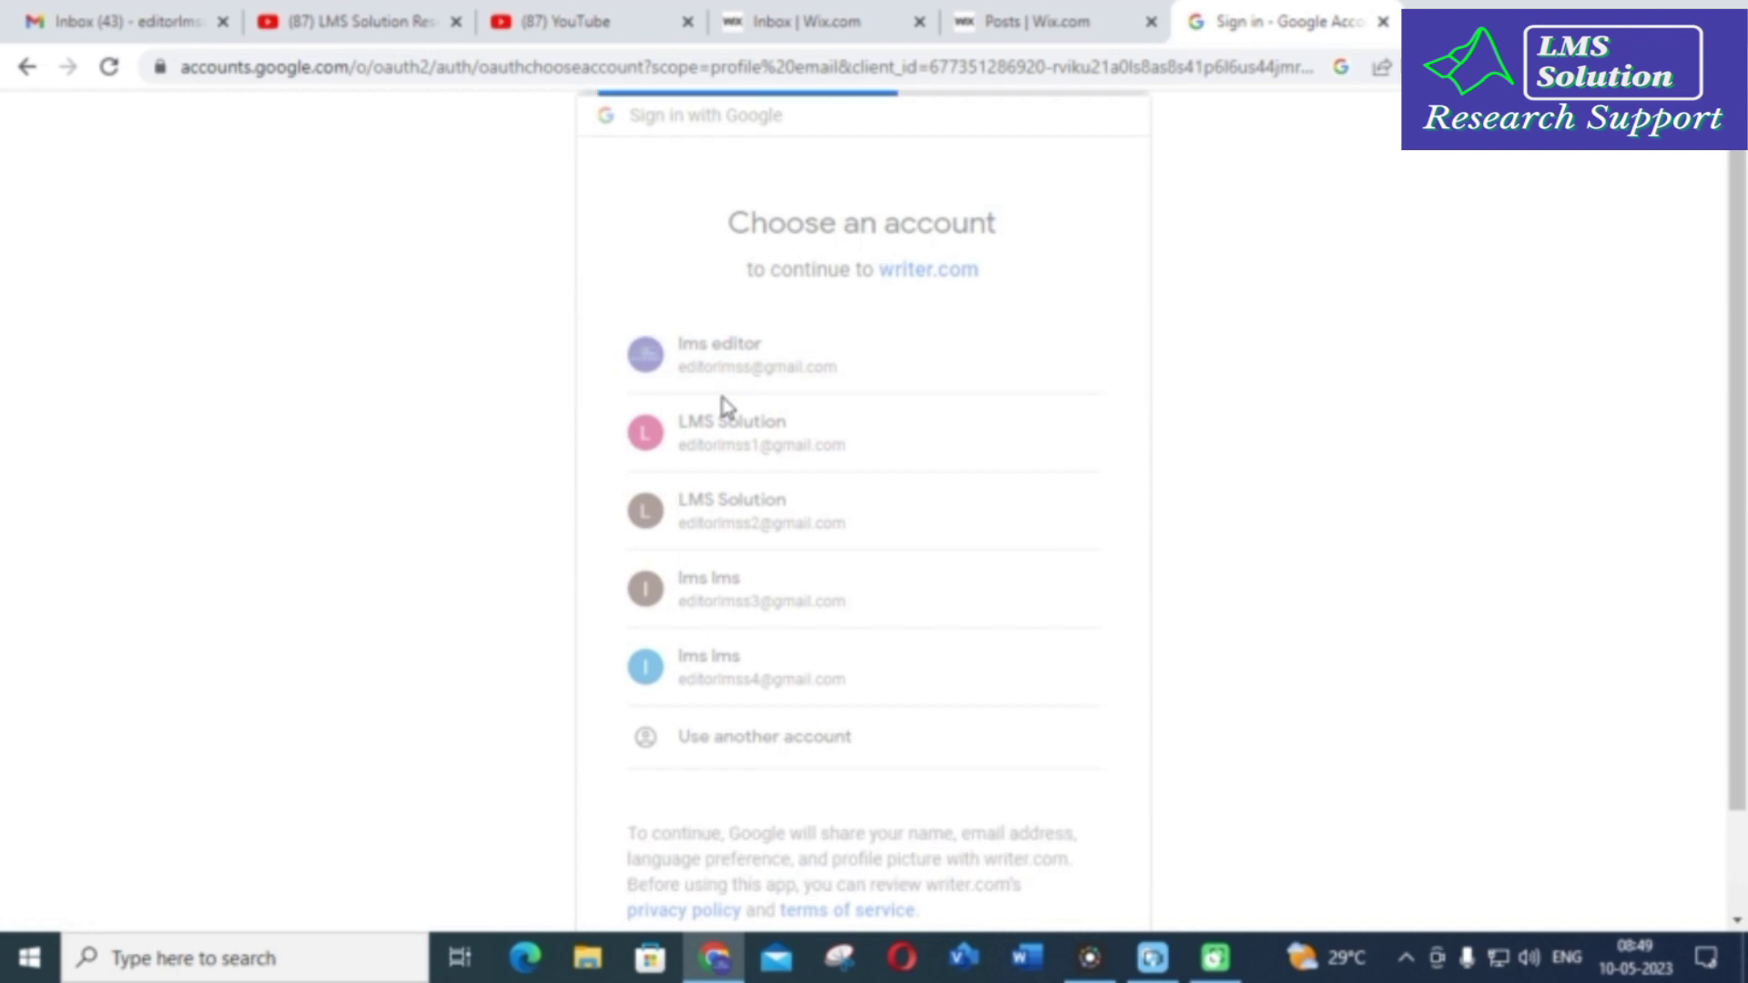
click(725, 410)
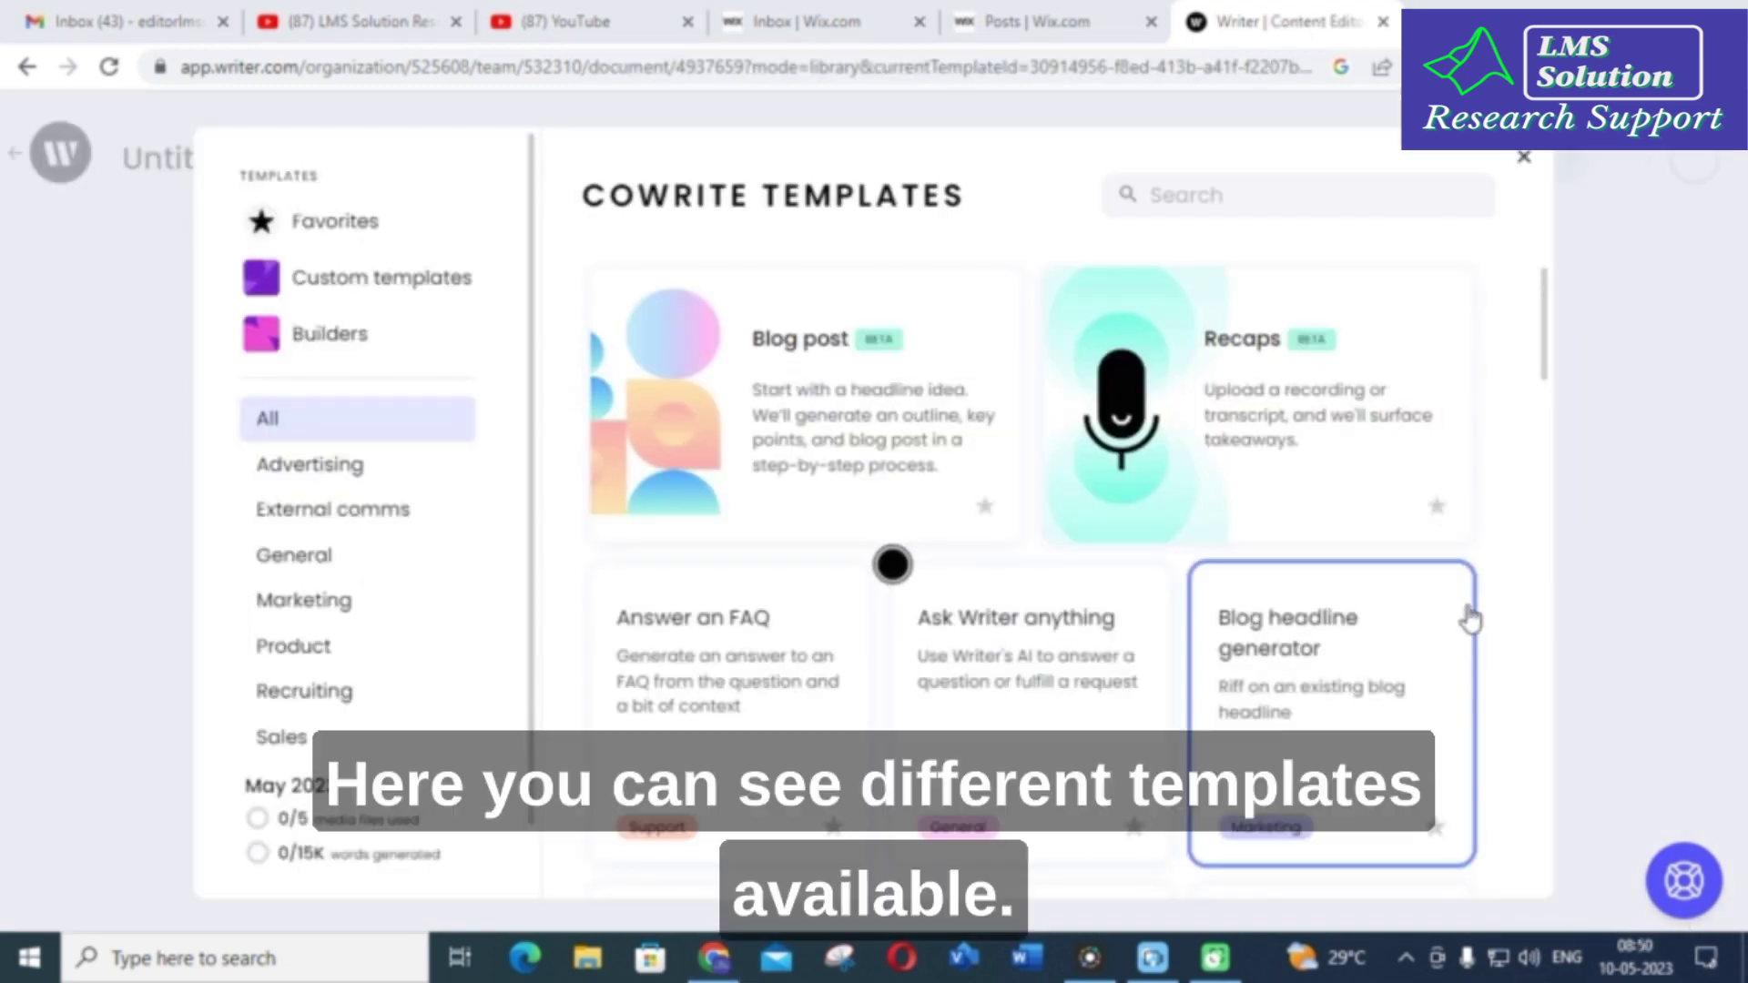
Step: Scroll the All templates grid from Blog post to Tooltip shortener, then open Ask Writer anything
scroll(1227, 535, down, 1)
scroll(1226, 535, down, 2)
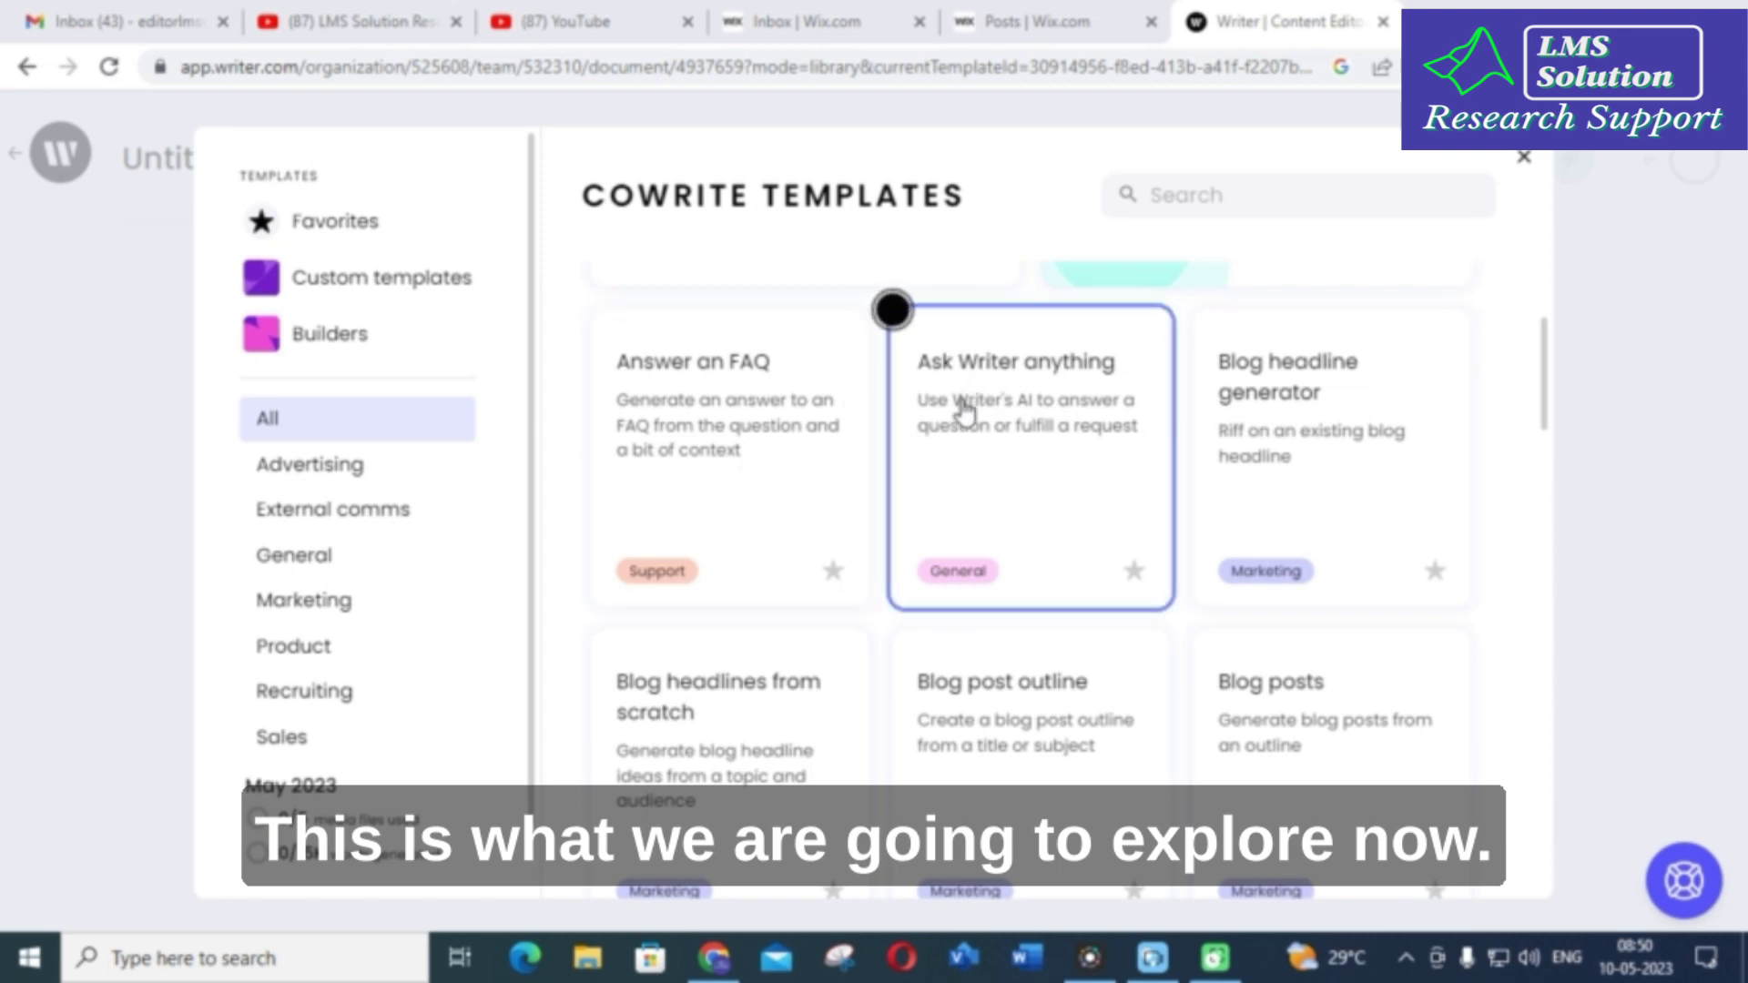
scroll(921, 401, down, 3)
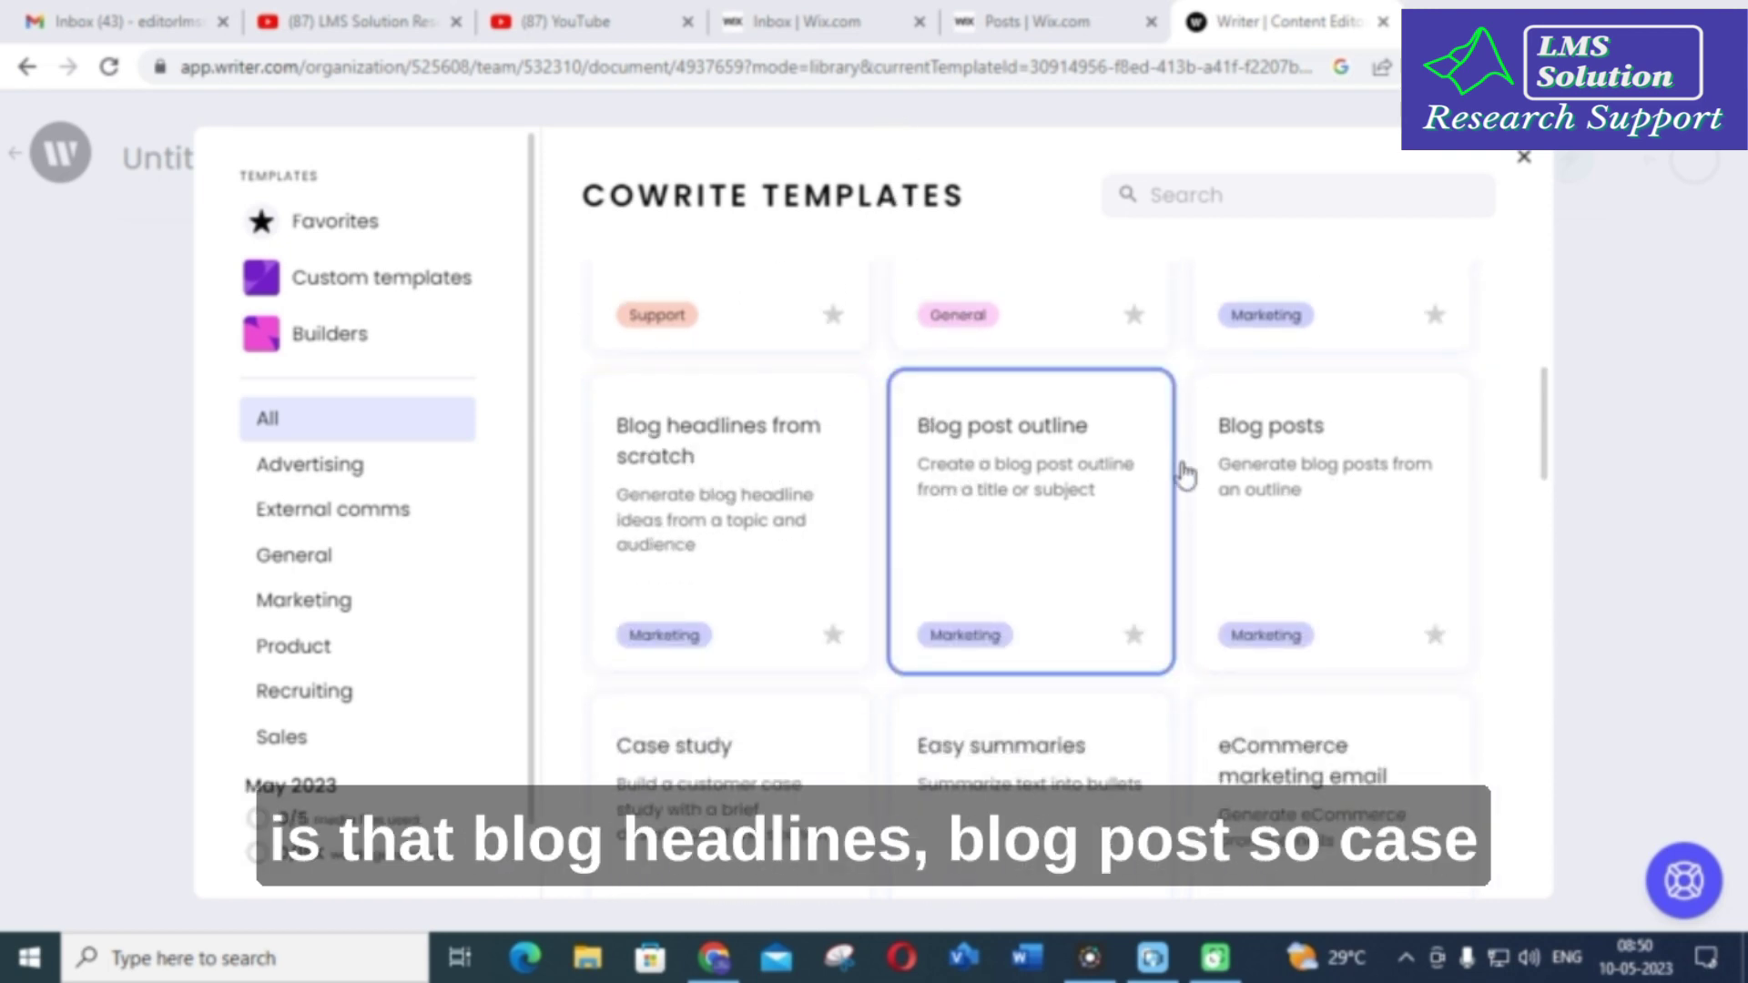
scroll(819, 619, down, 2)
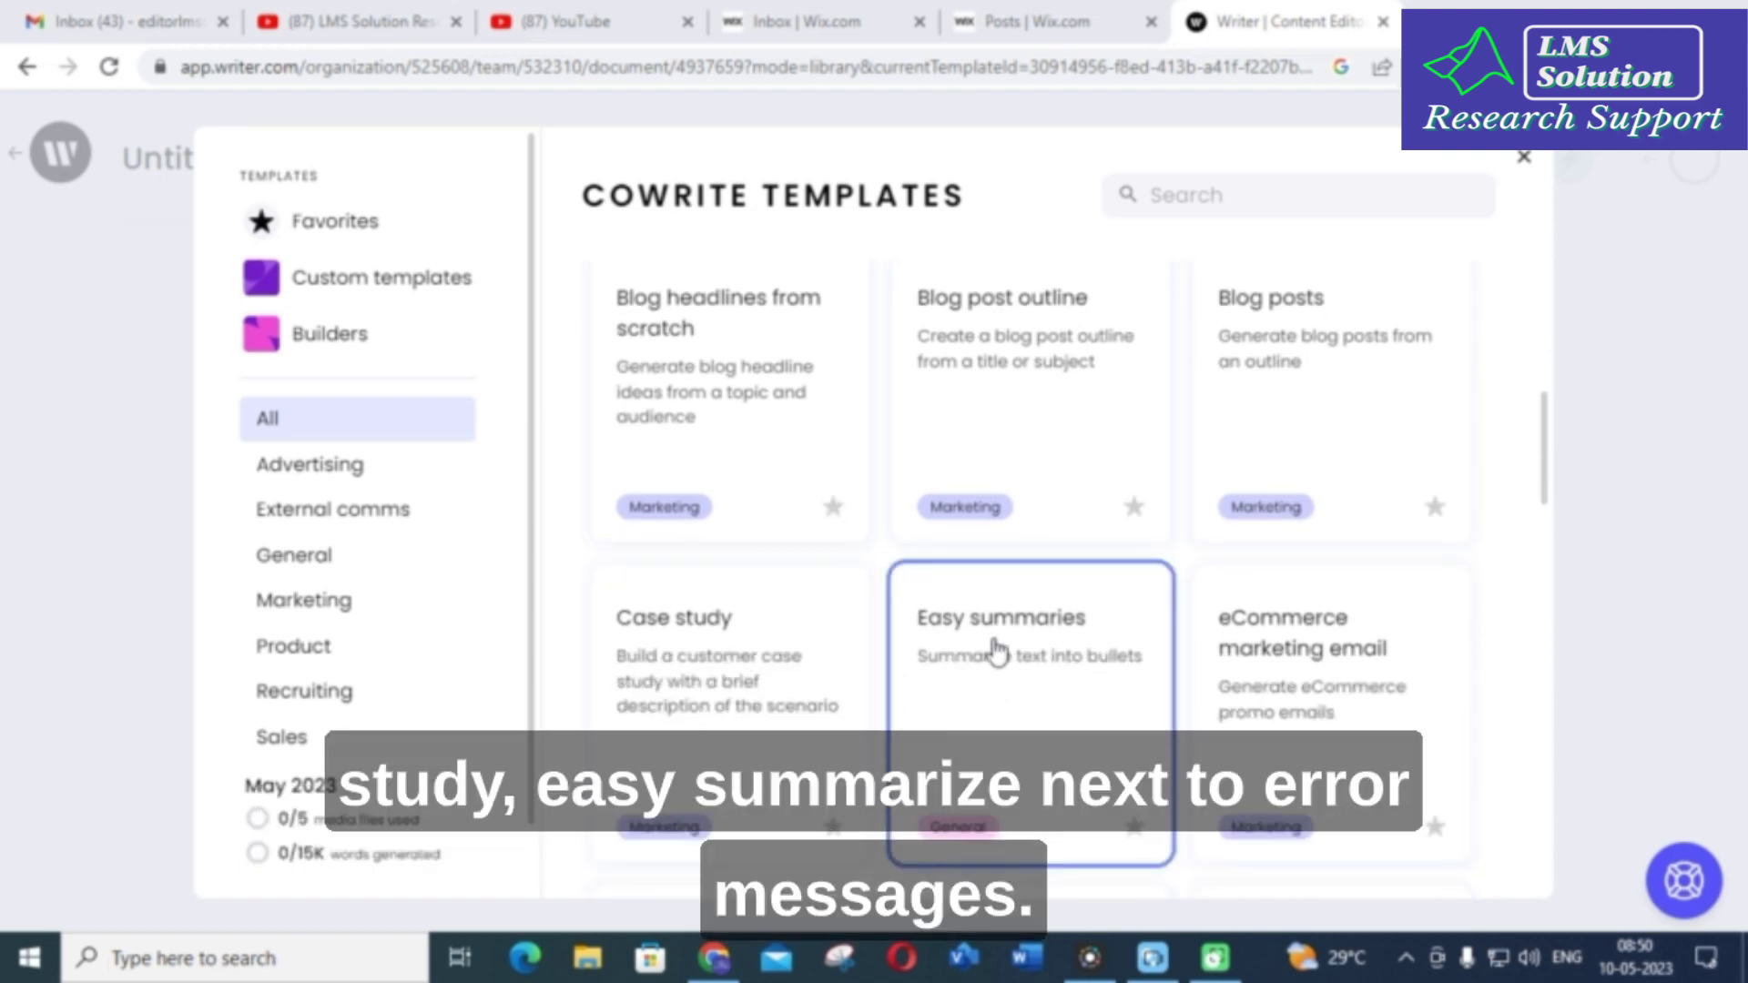
scroll(997, 649, down, 5)
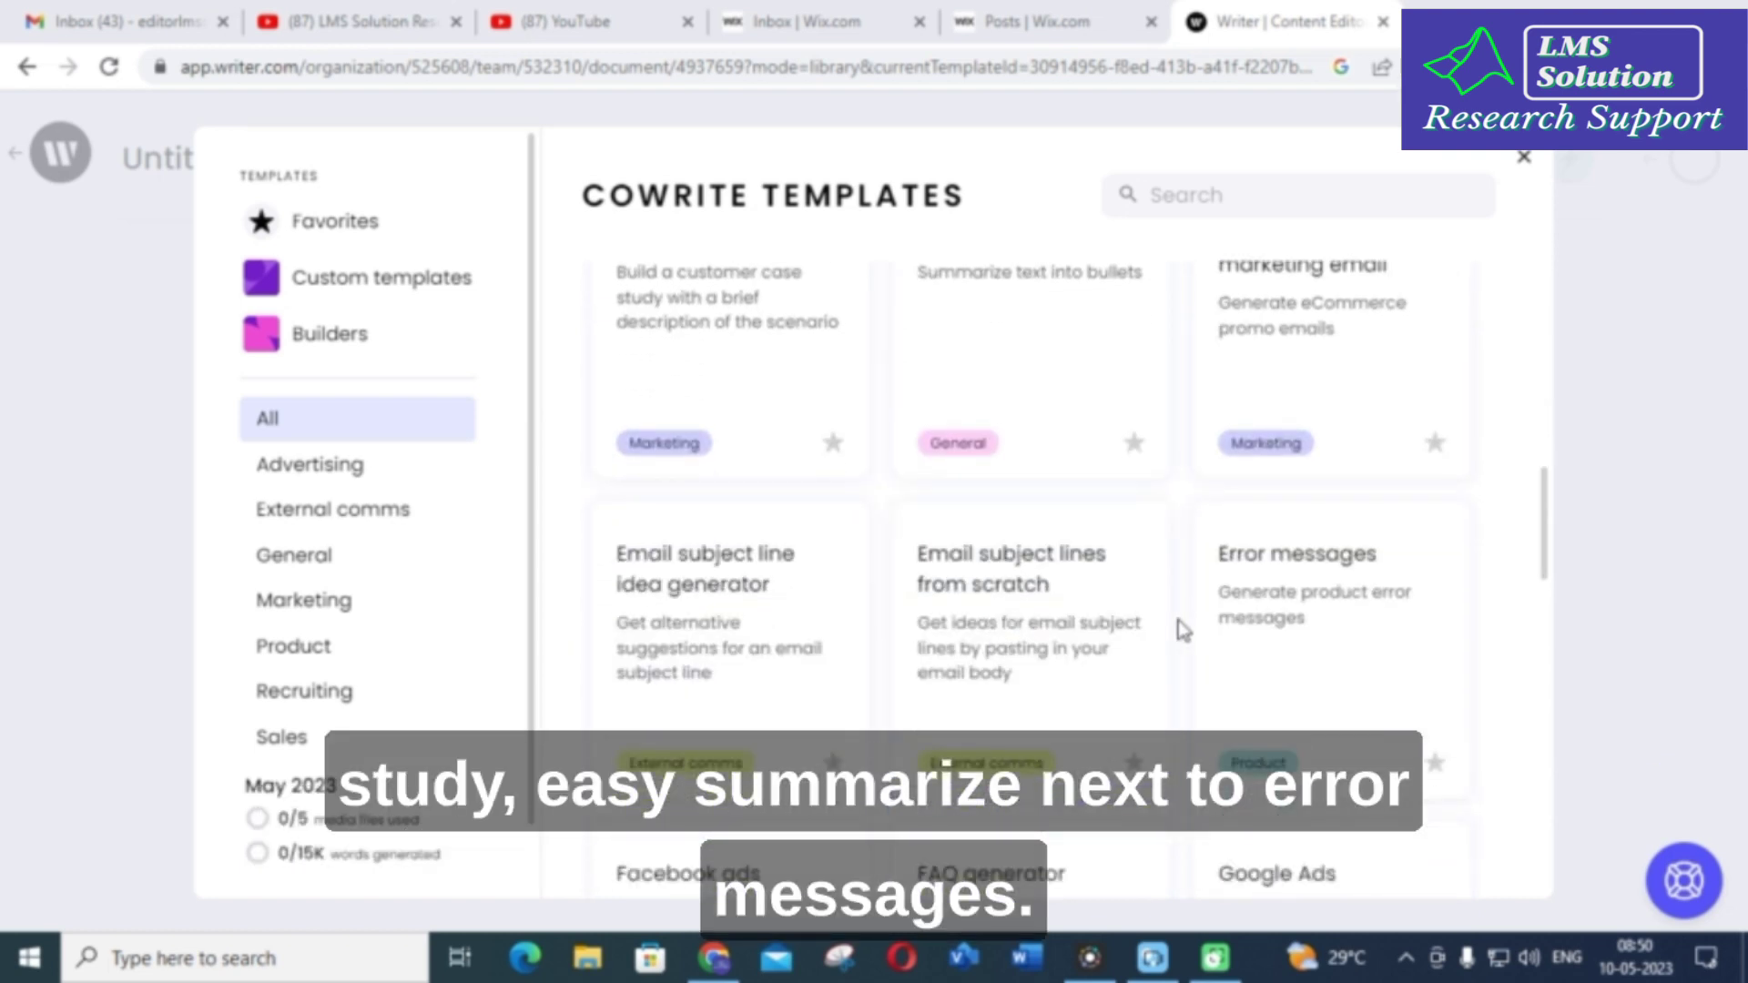
scroll(1238, 537, down, 4)
scroll(766, 472, down, 5)
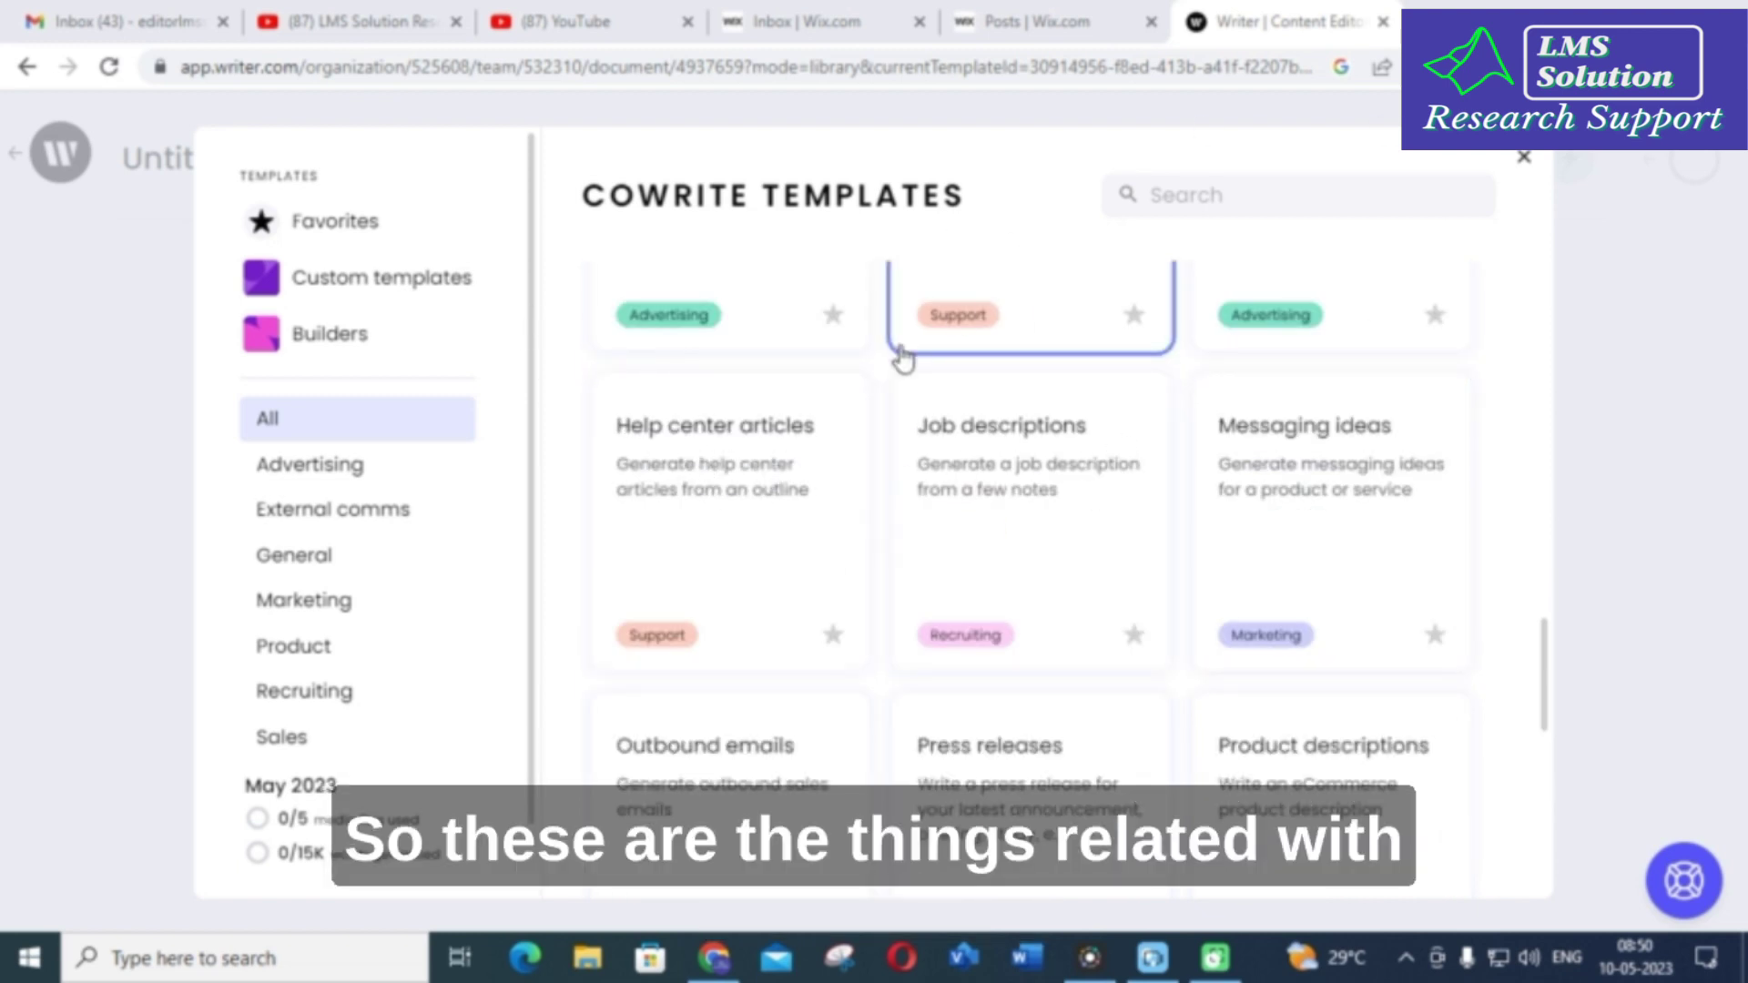
scroll(904, 353, down, 3)
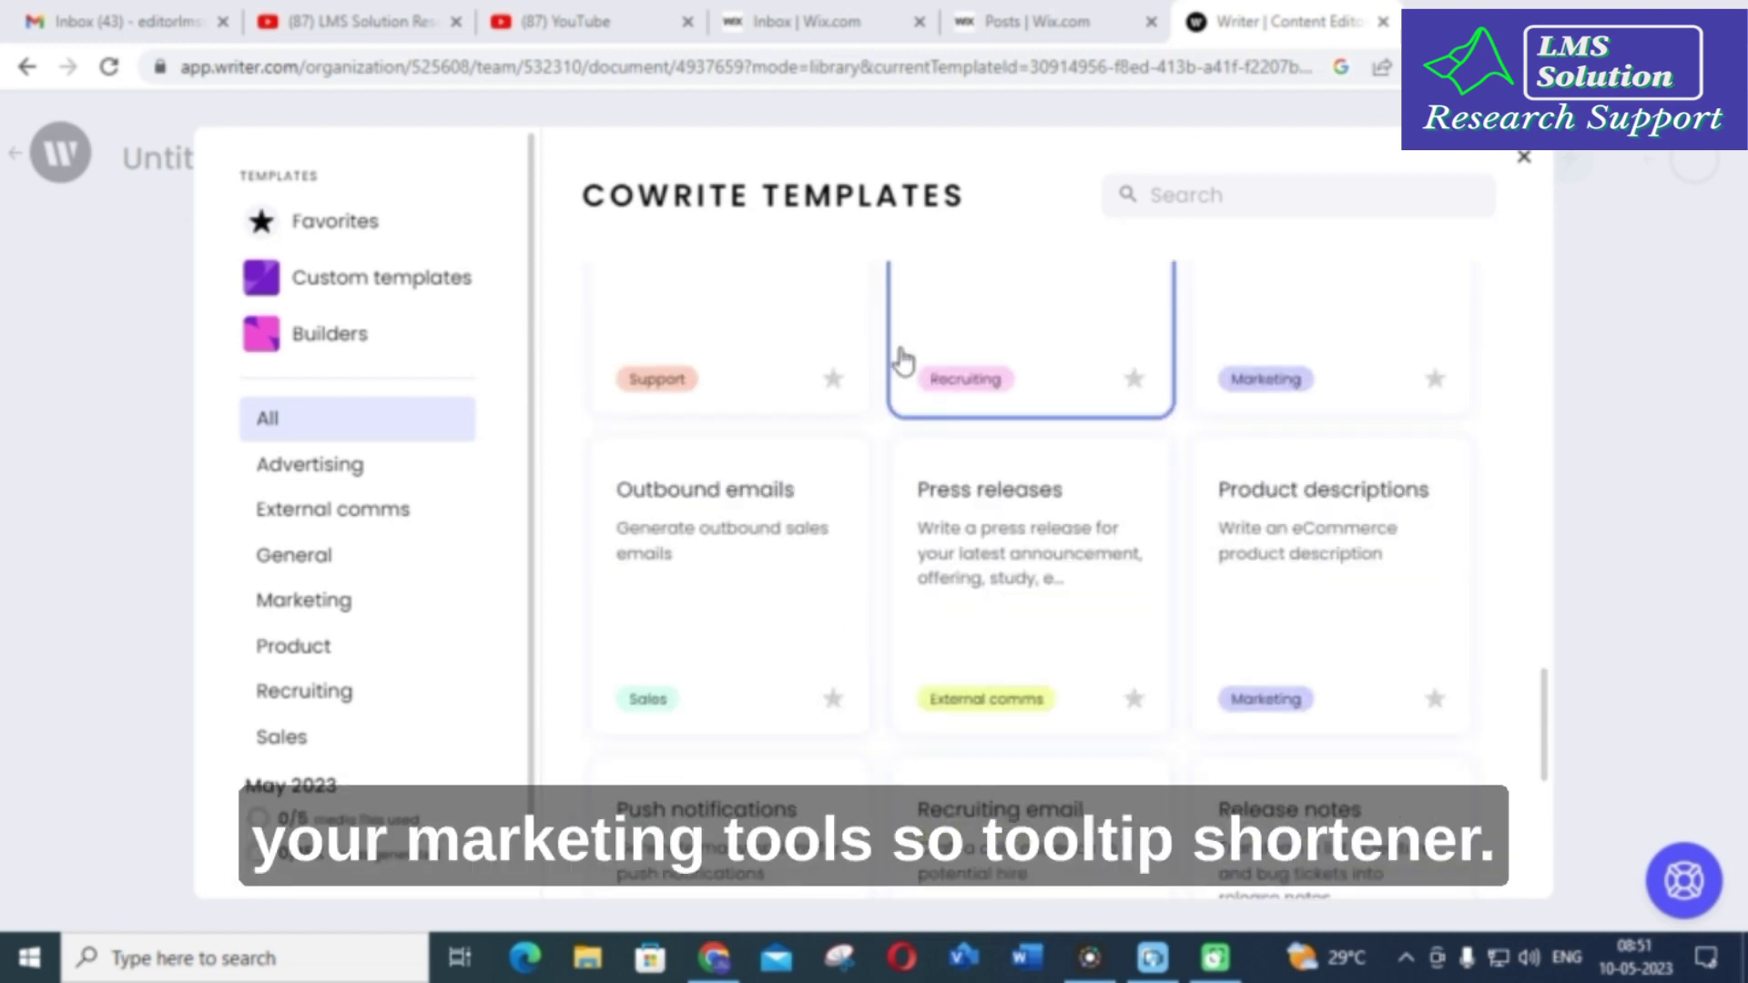
scroll(904, 355, down, 5)
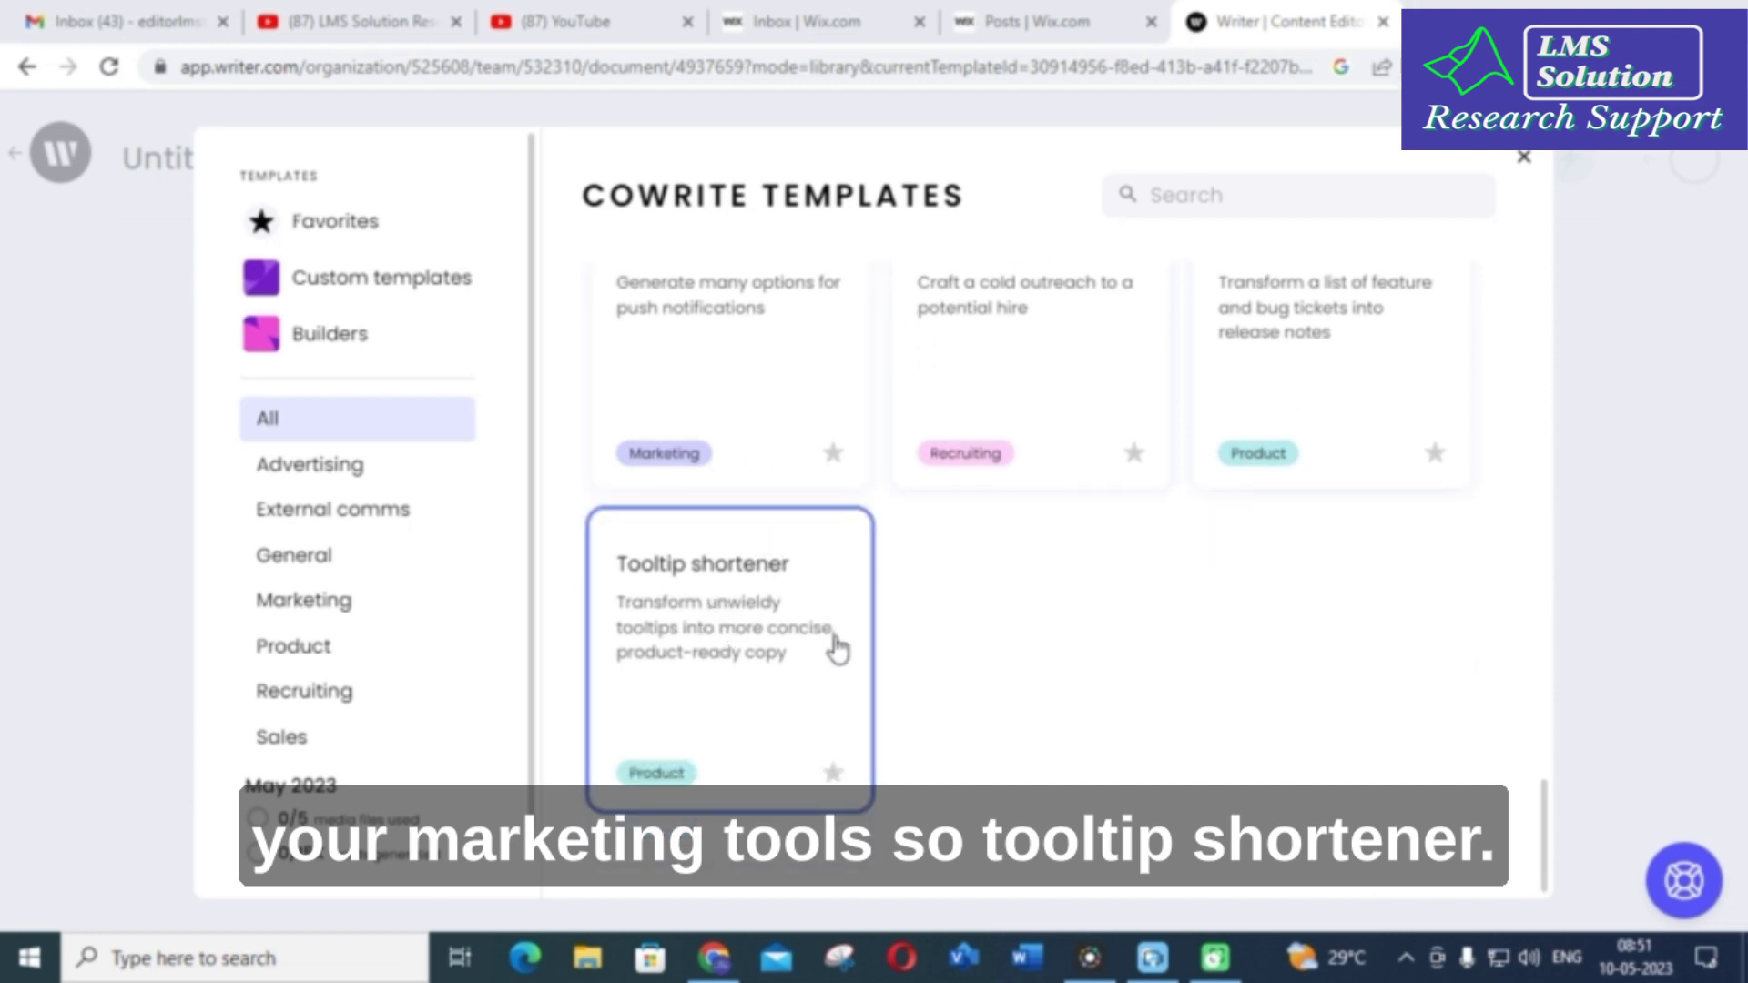
scroll(785, 554, up, 3)
scroll(786, 553, up, 15)
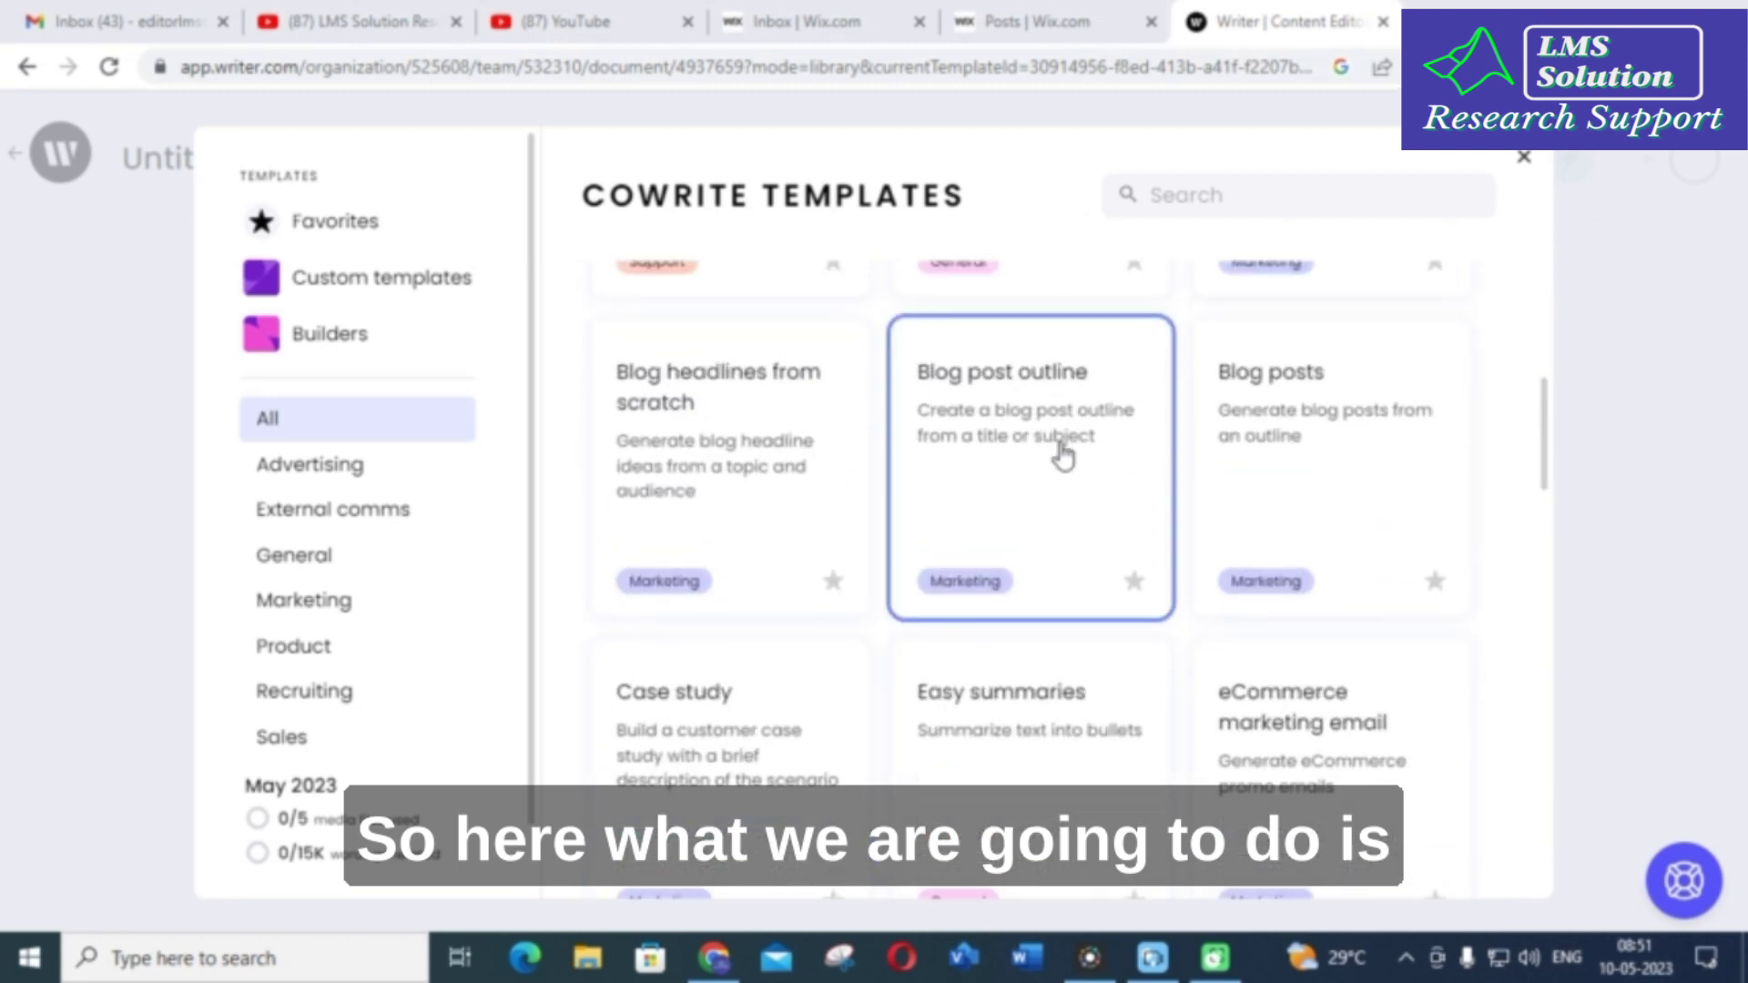
scroll(1061, 456, up, 5)
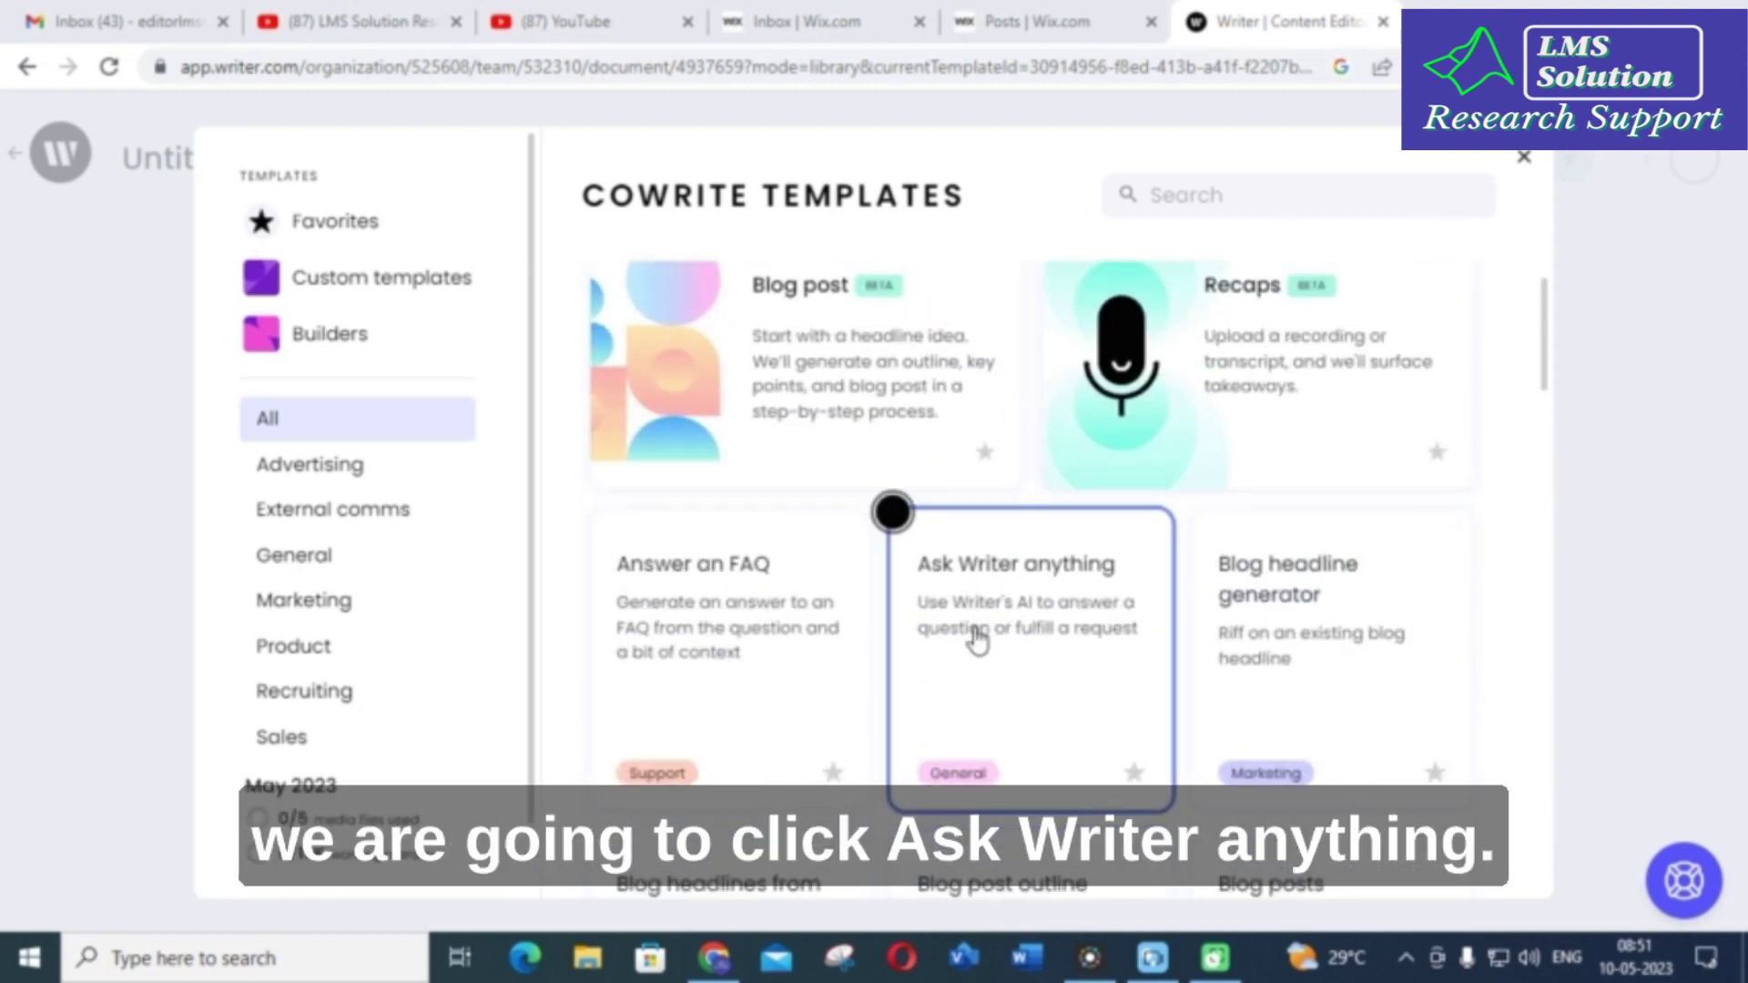
click(995, 575)
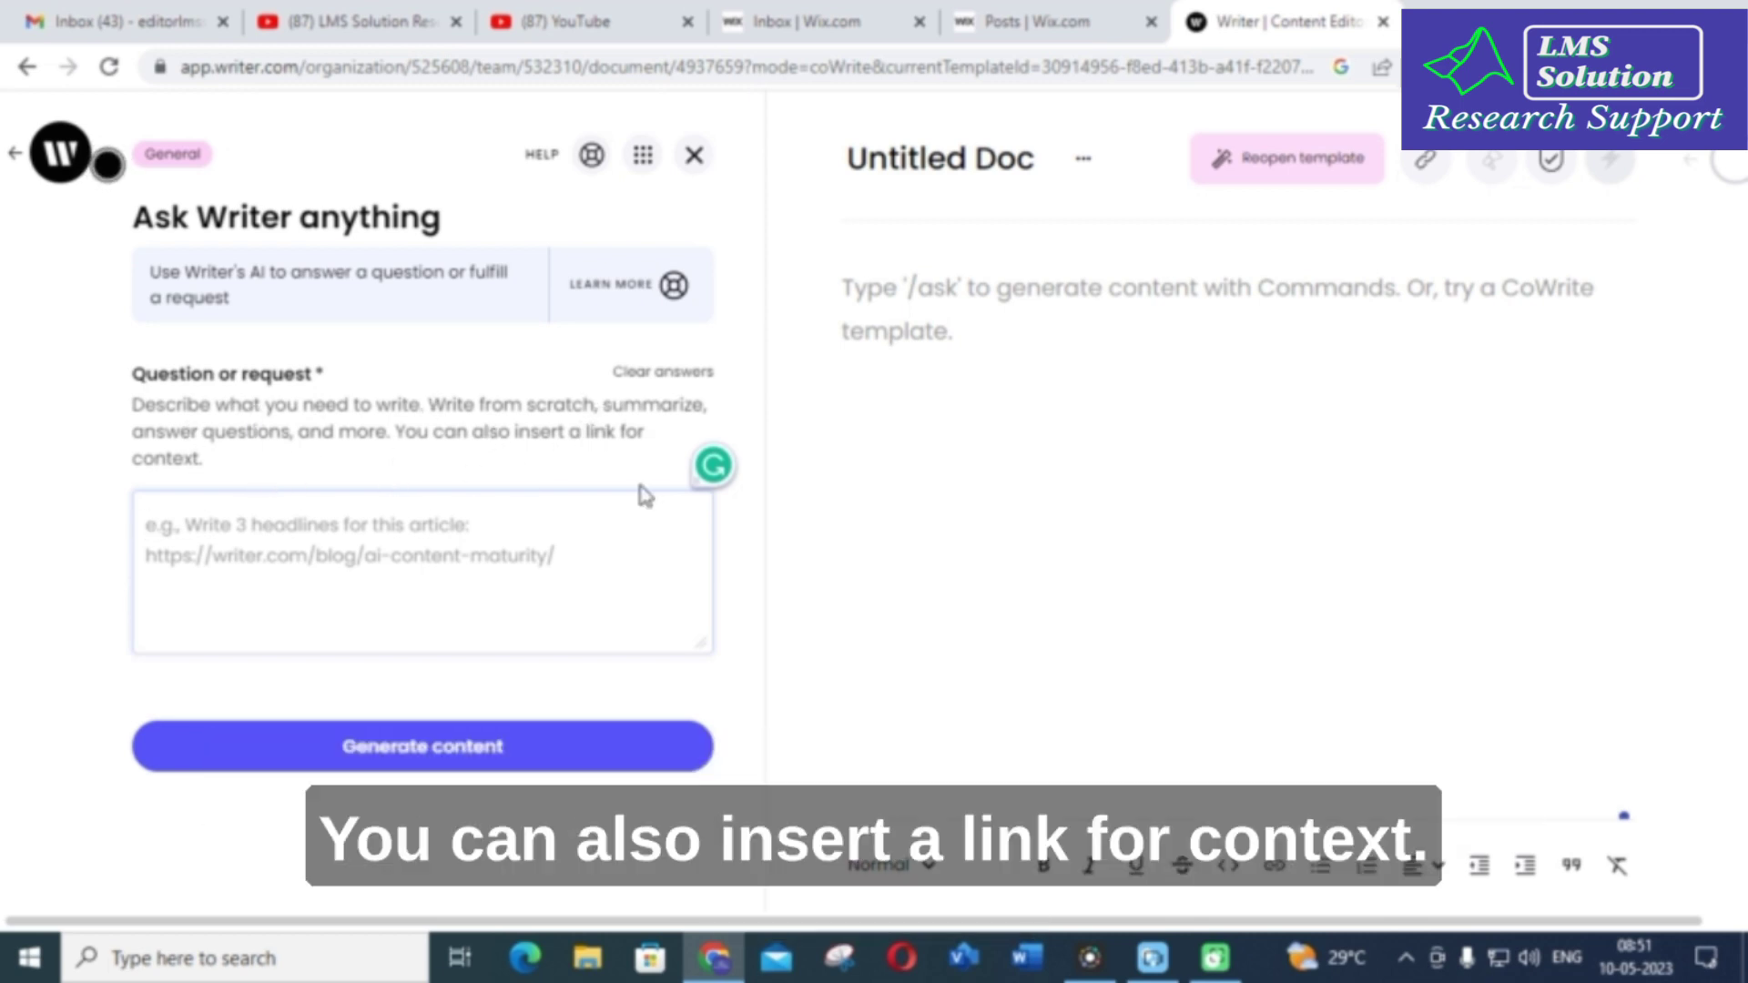
Step: Place the cursor in the empty 'Question or request' box beside the blank Untitled Doc
click(200, 502)
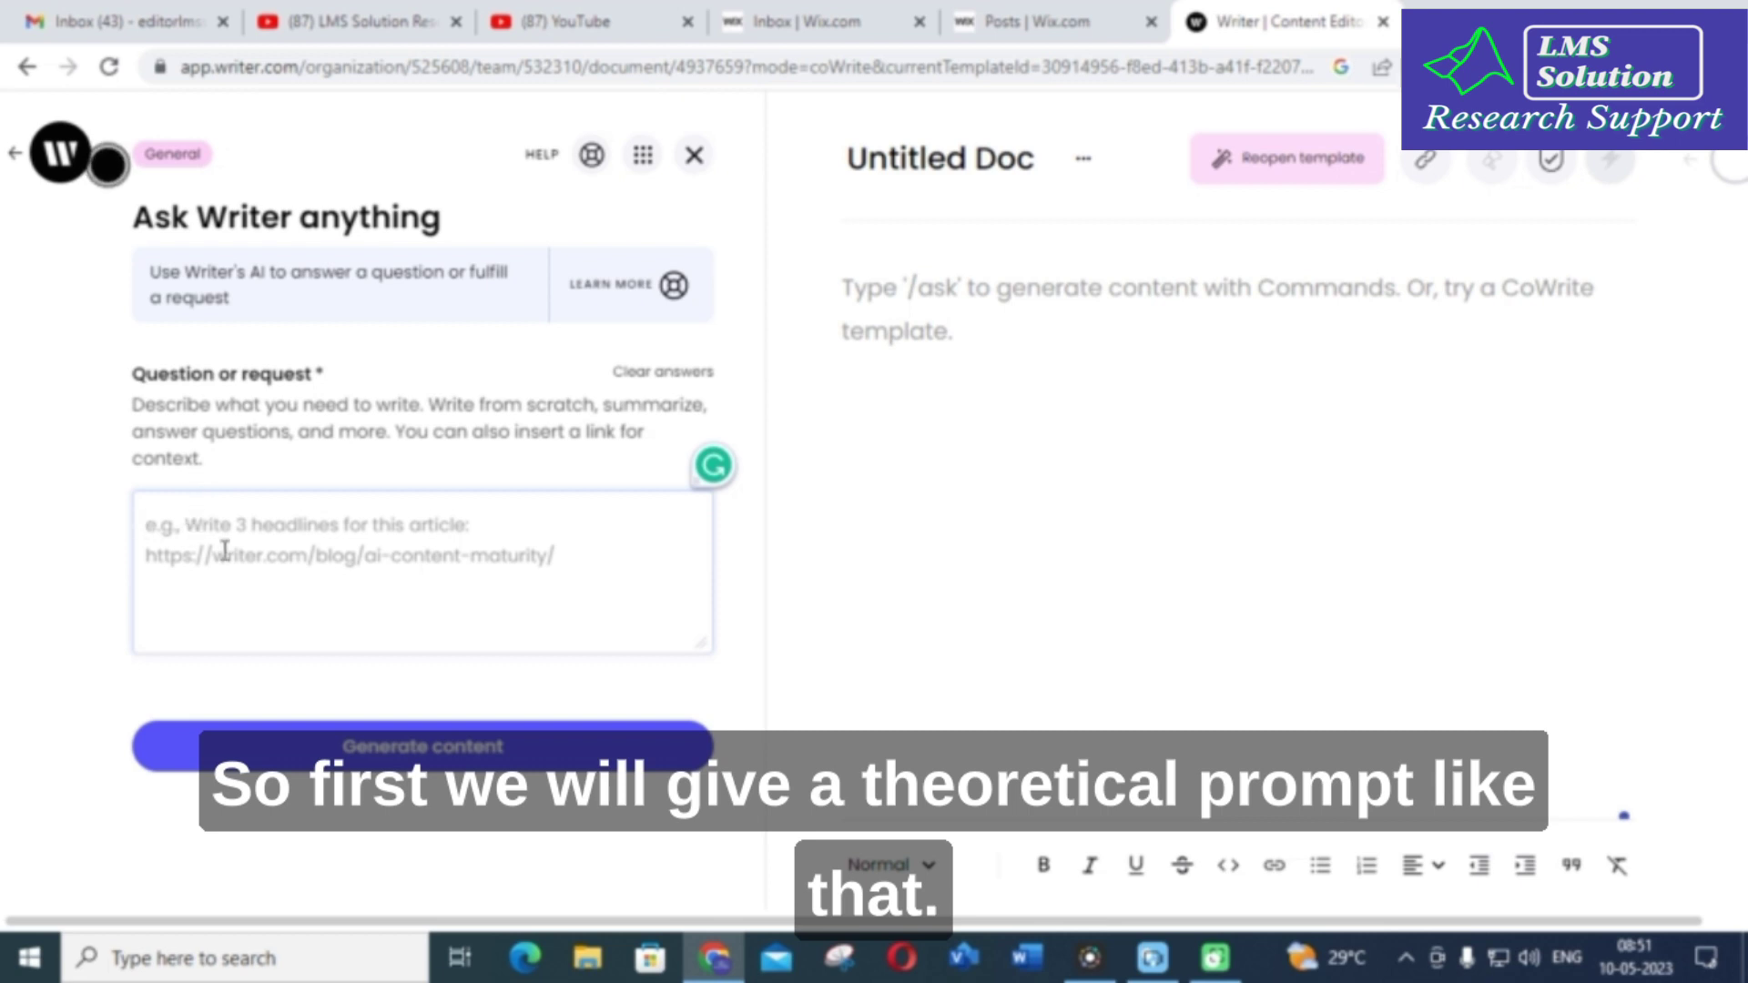
Step: Request 'generate a thesis outline for the title A comprehensive review on various MPPT techniques for PV system'
text(generate an)
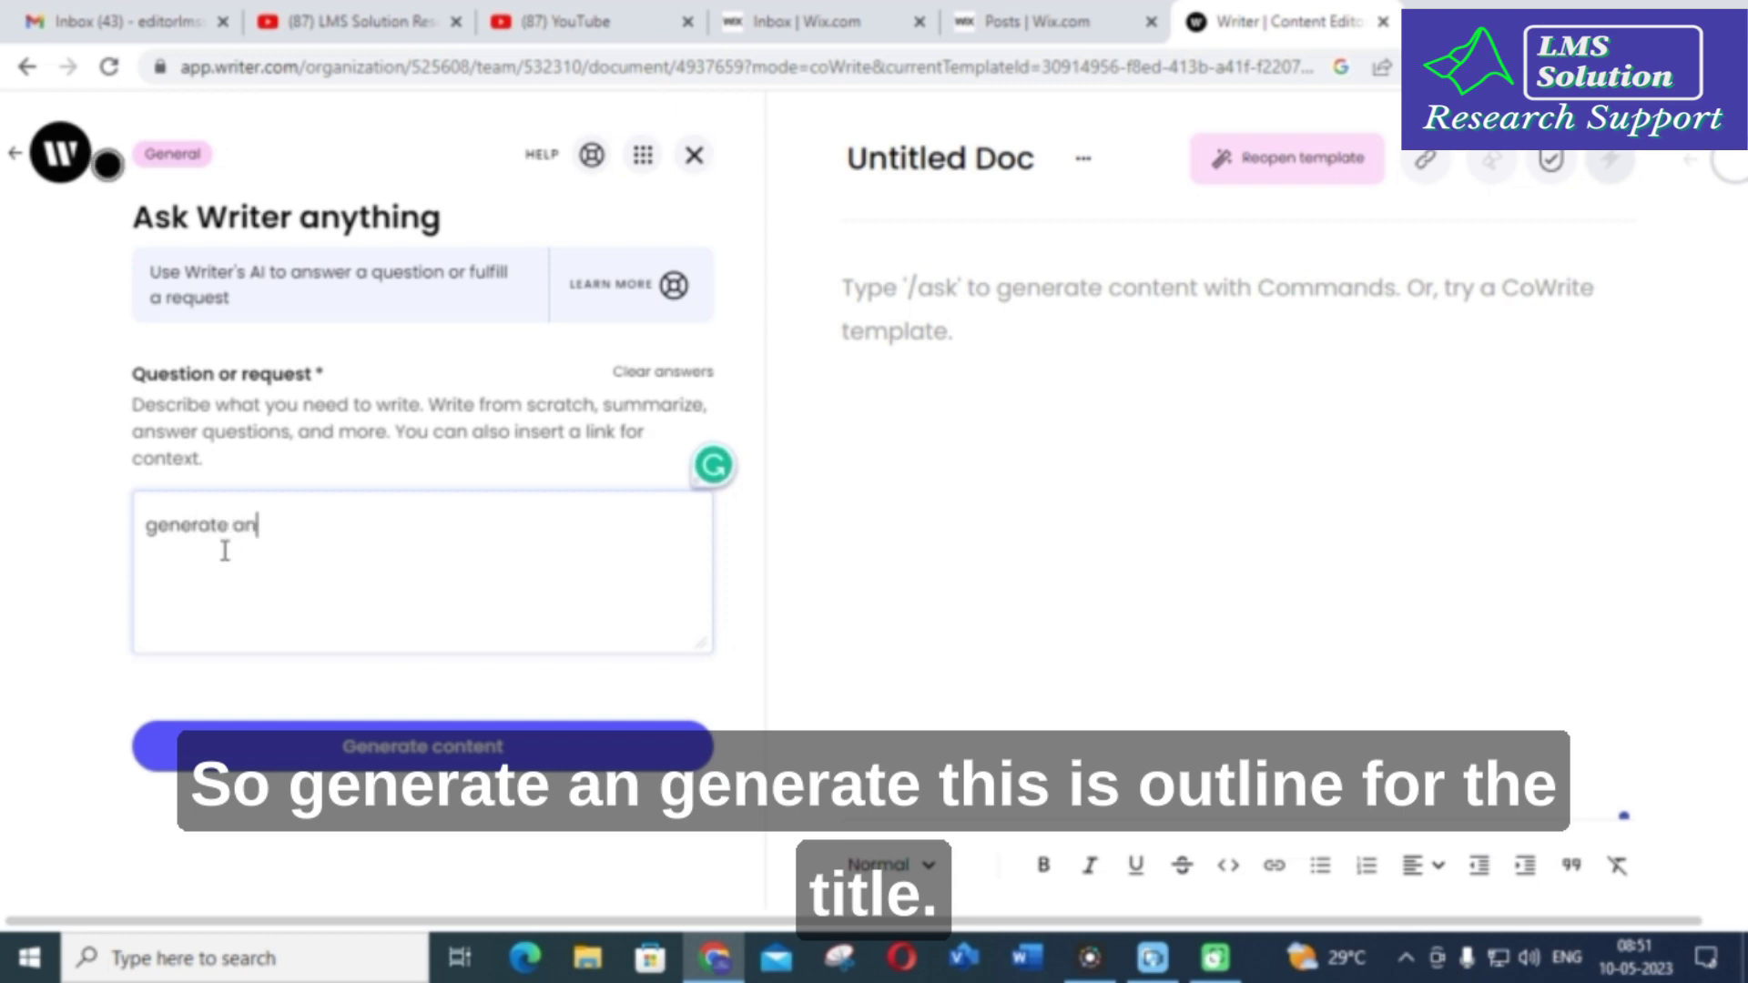
text(d)
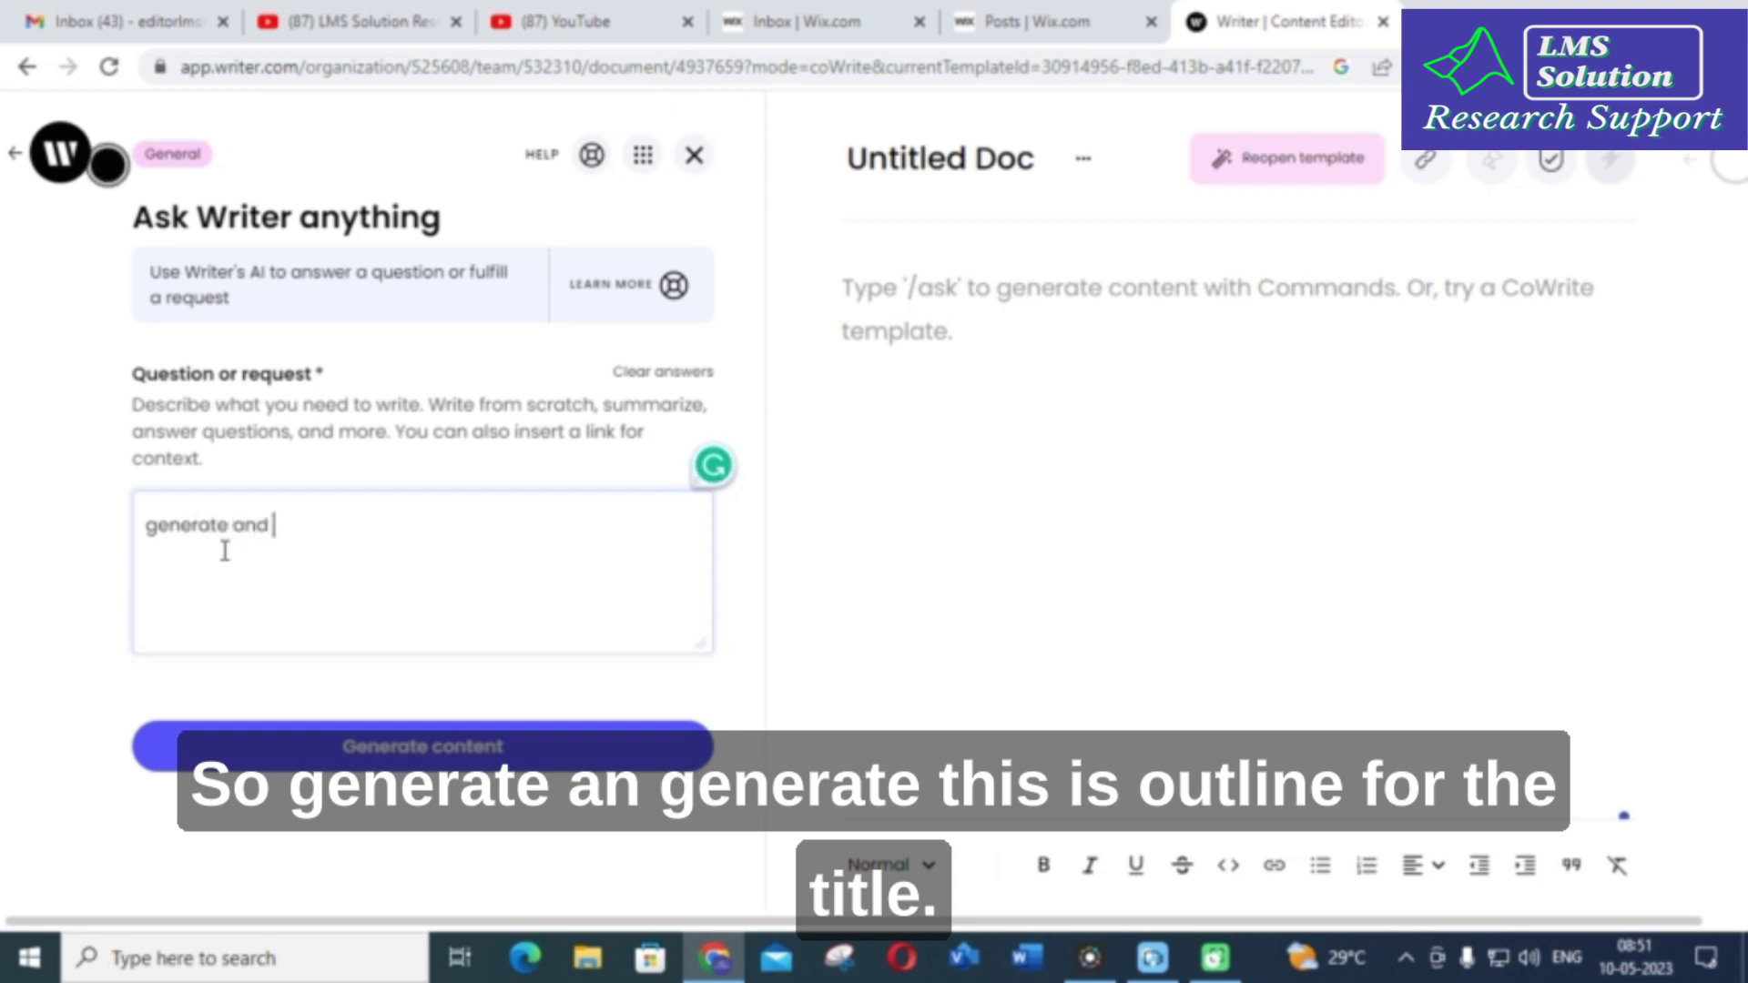
key(BackSpace)
text(thesi)
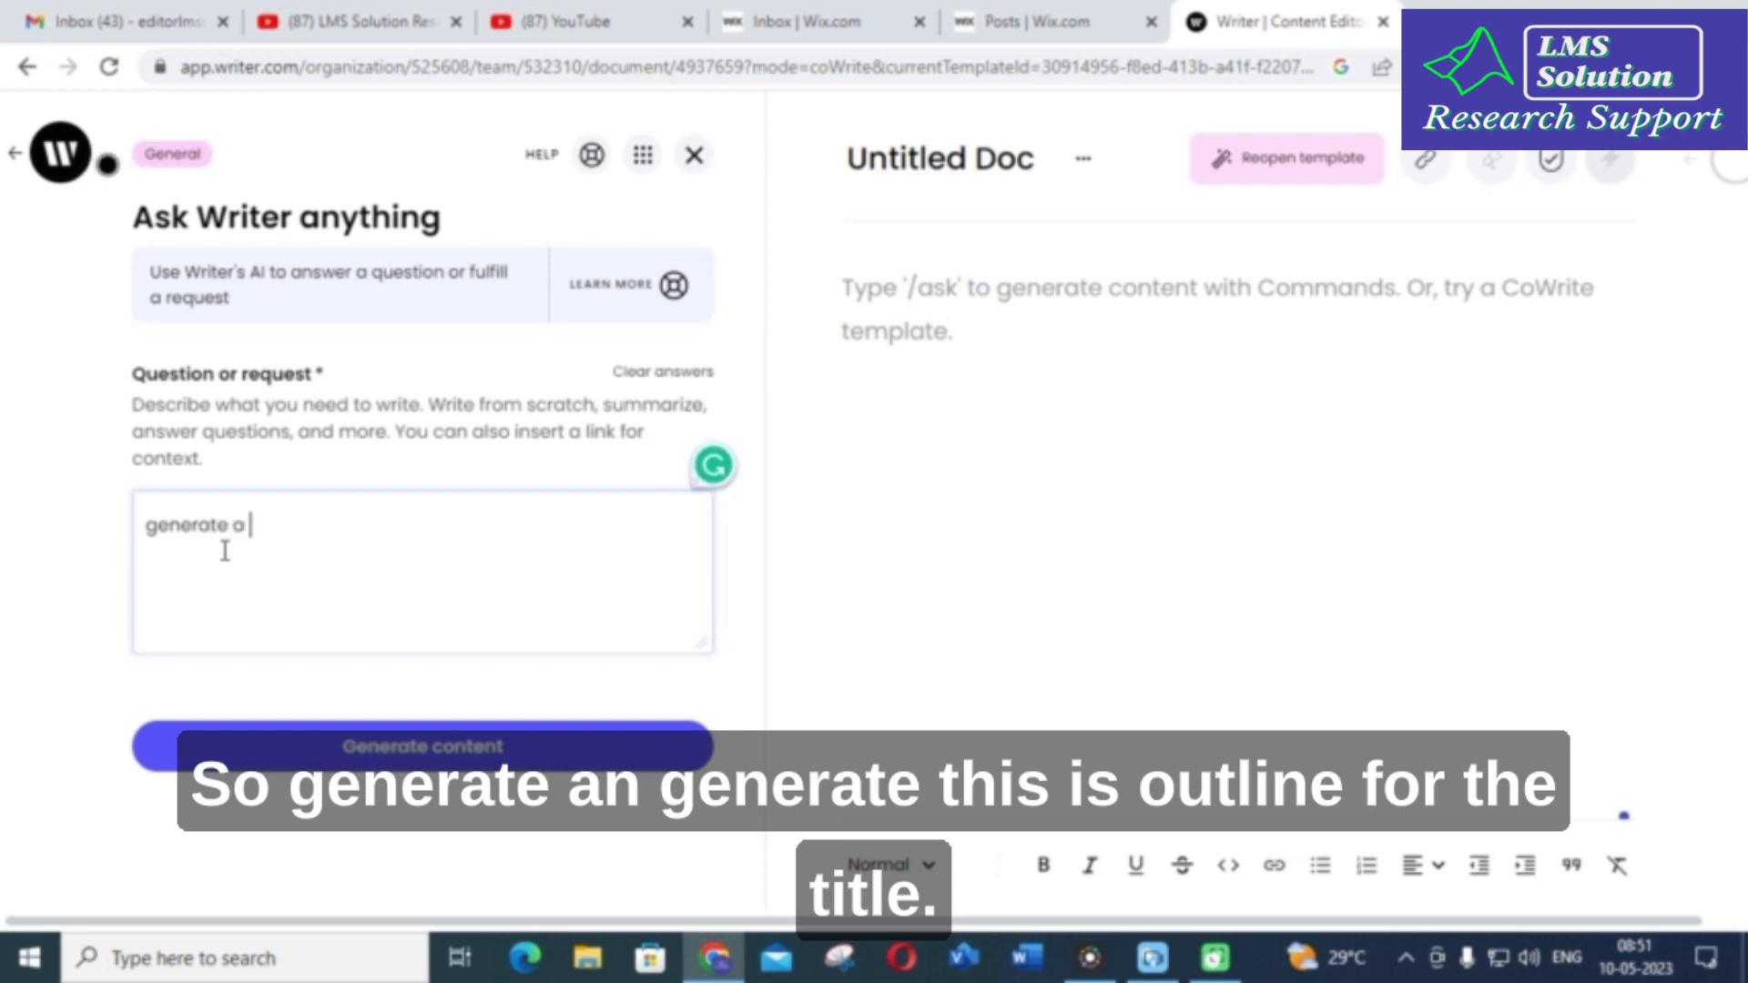
text(s outline for the titl)
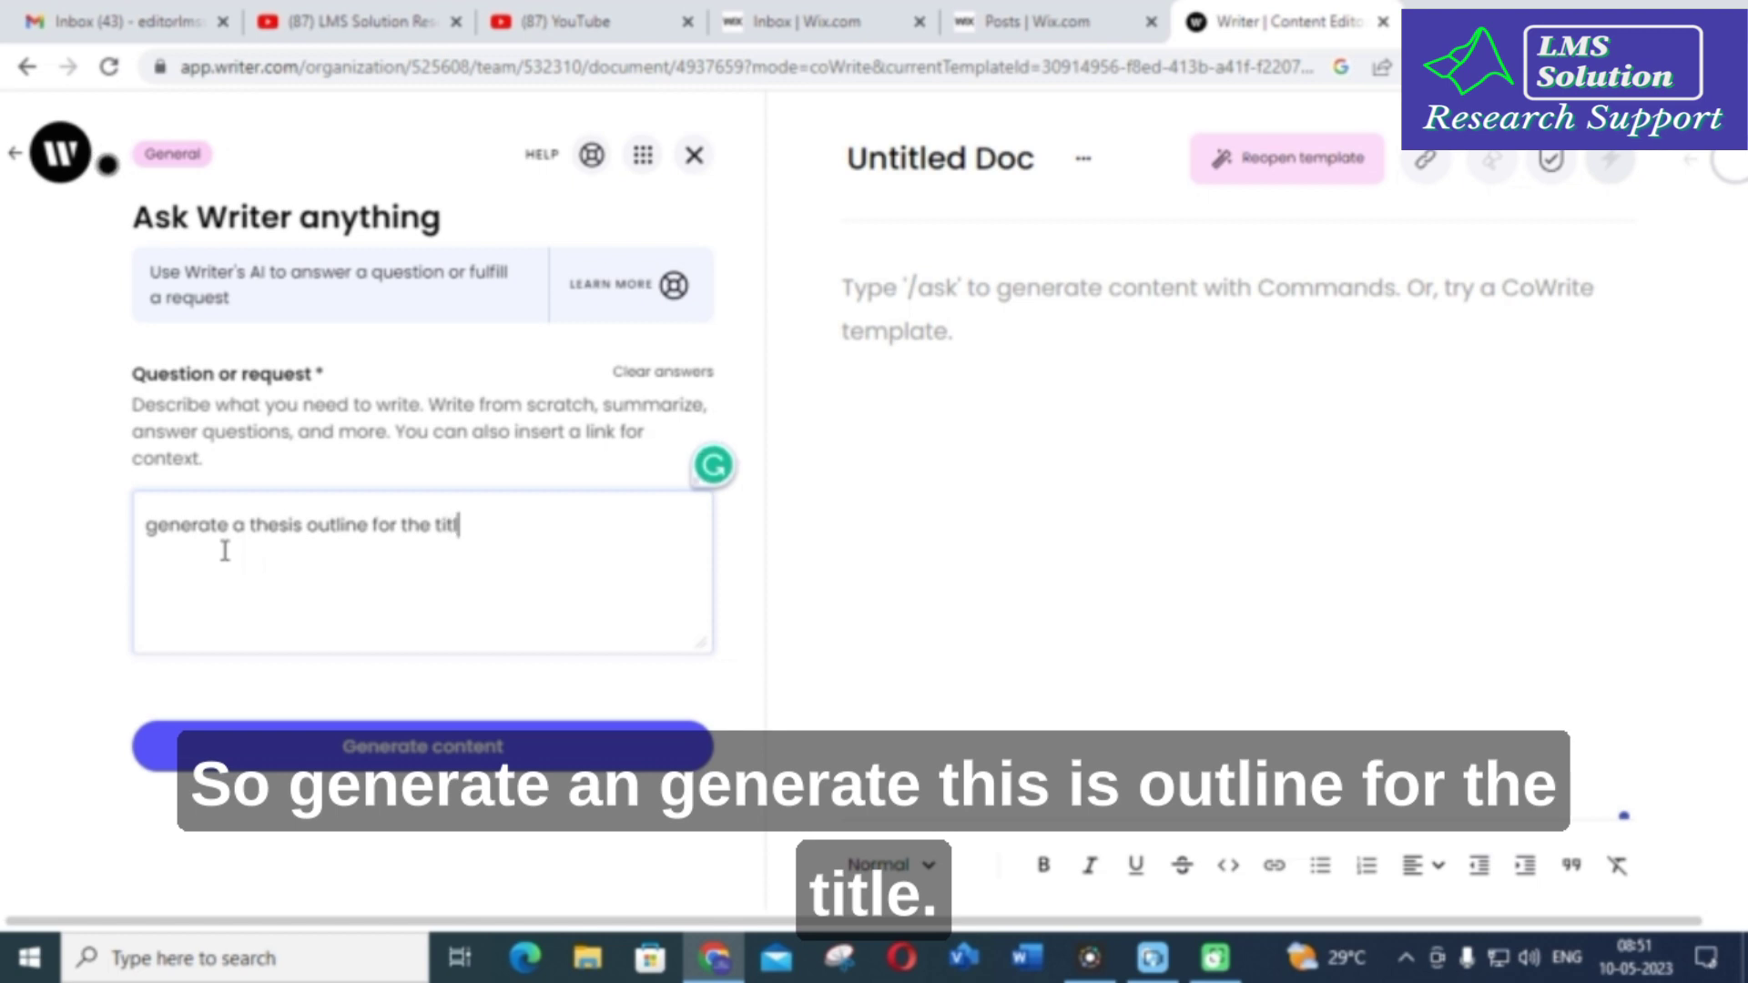
text(e)
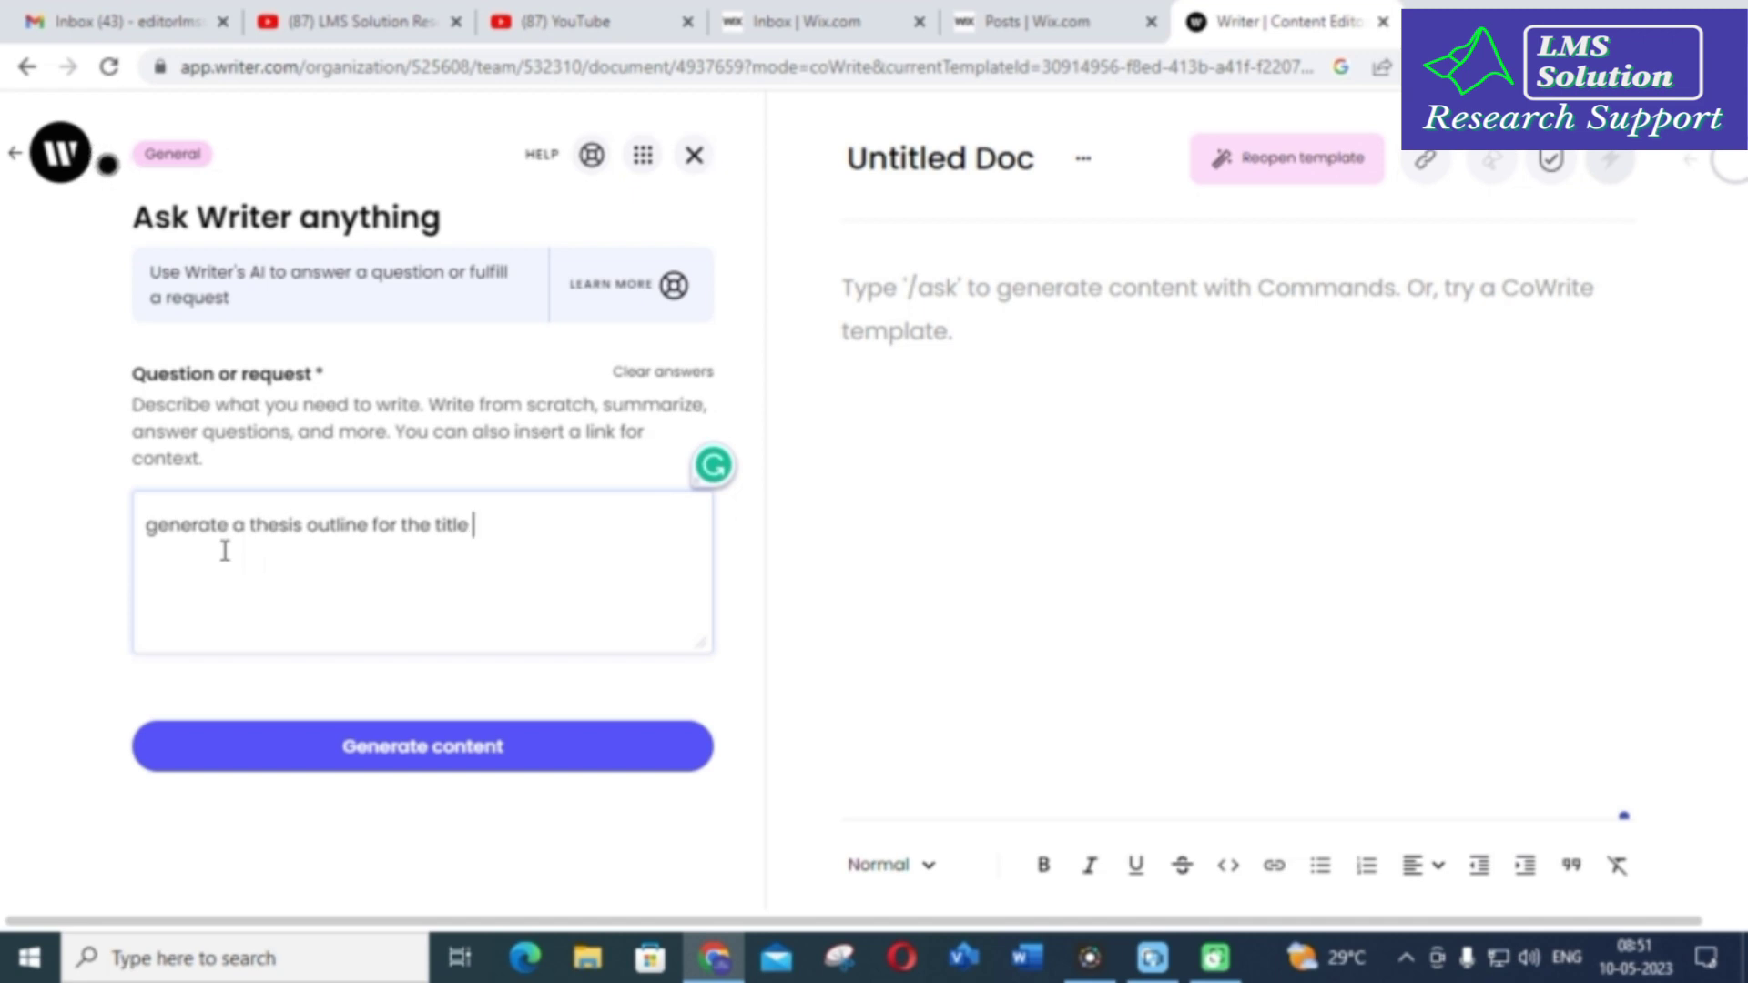
click(1614, 910)
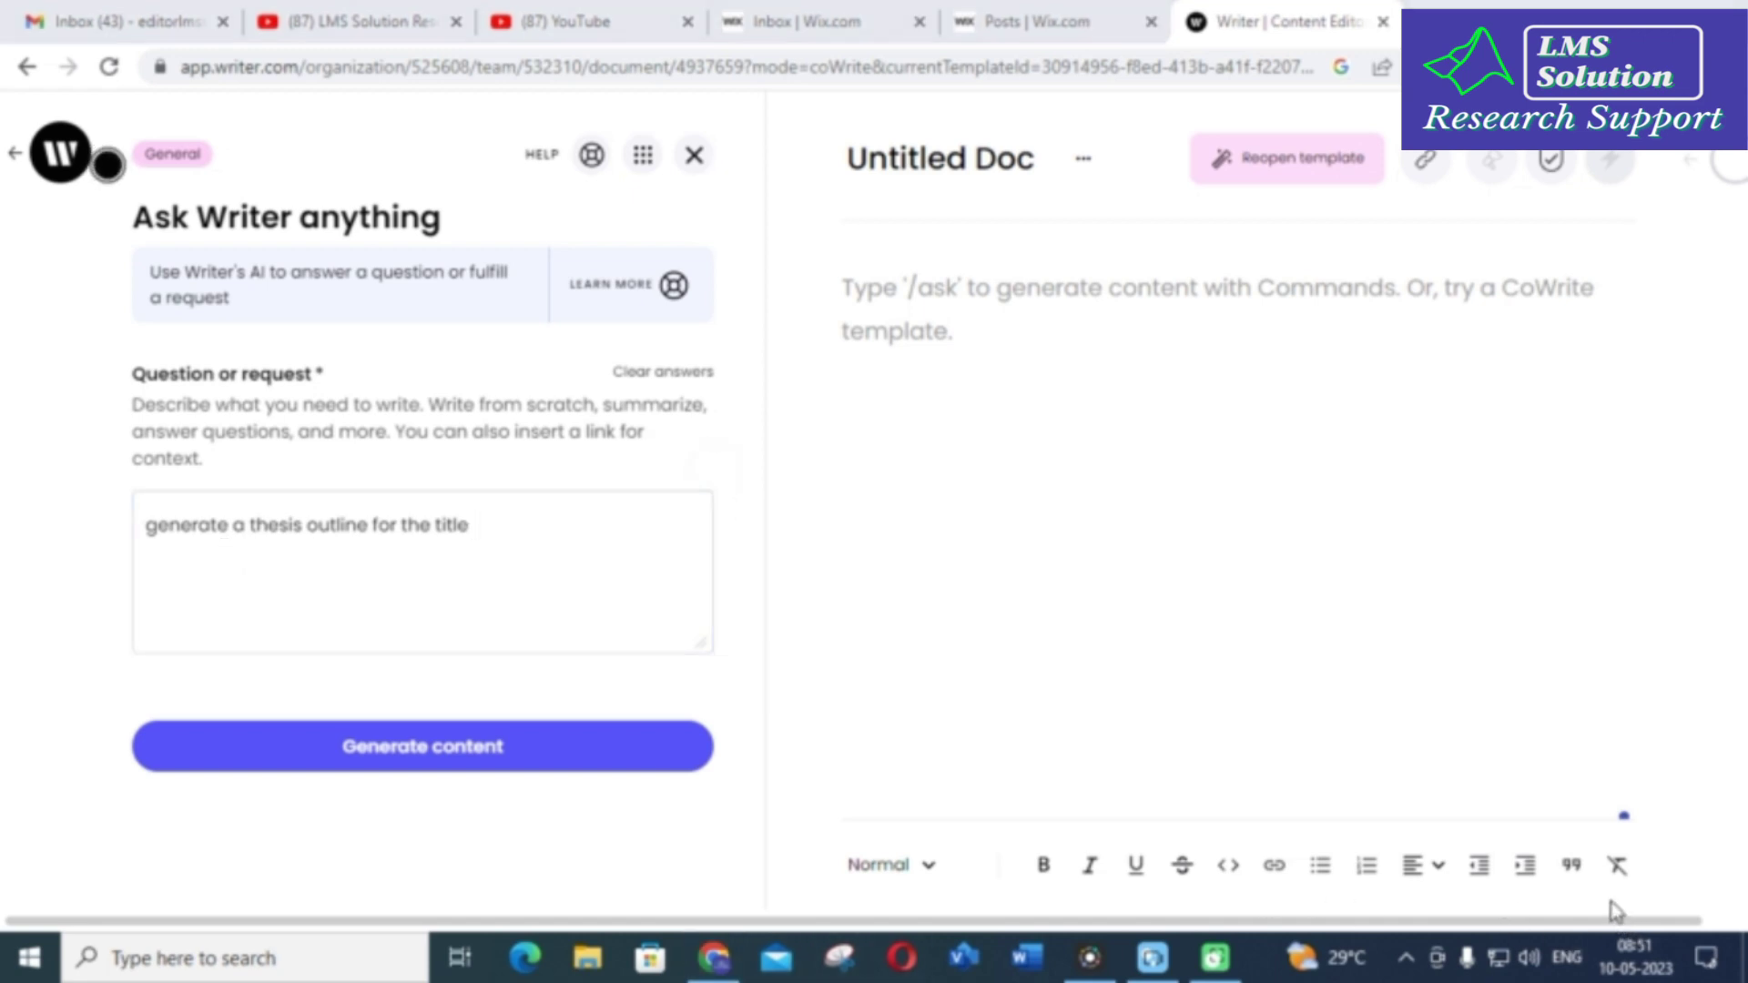
click(515, 522)
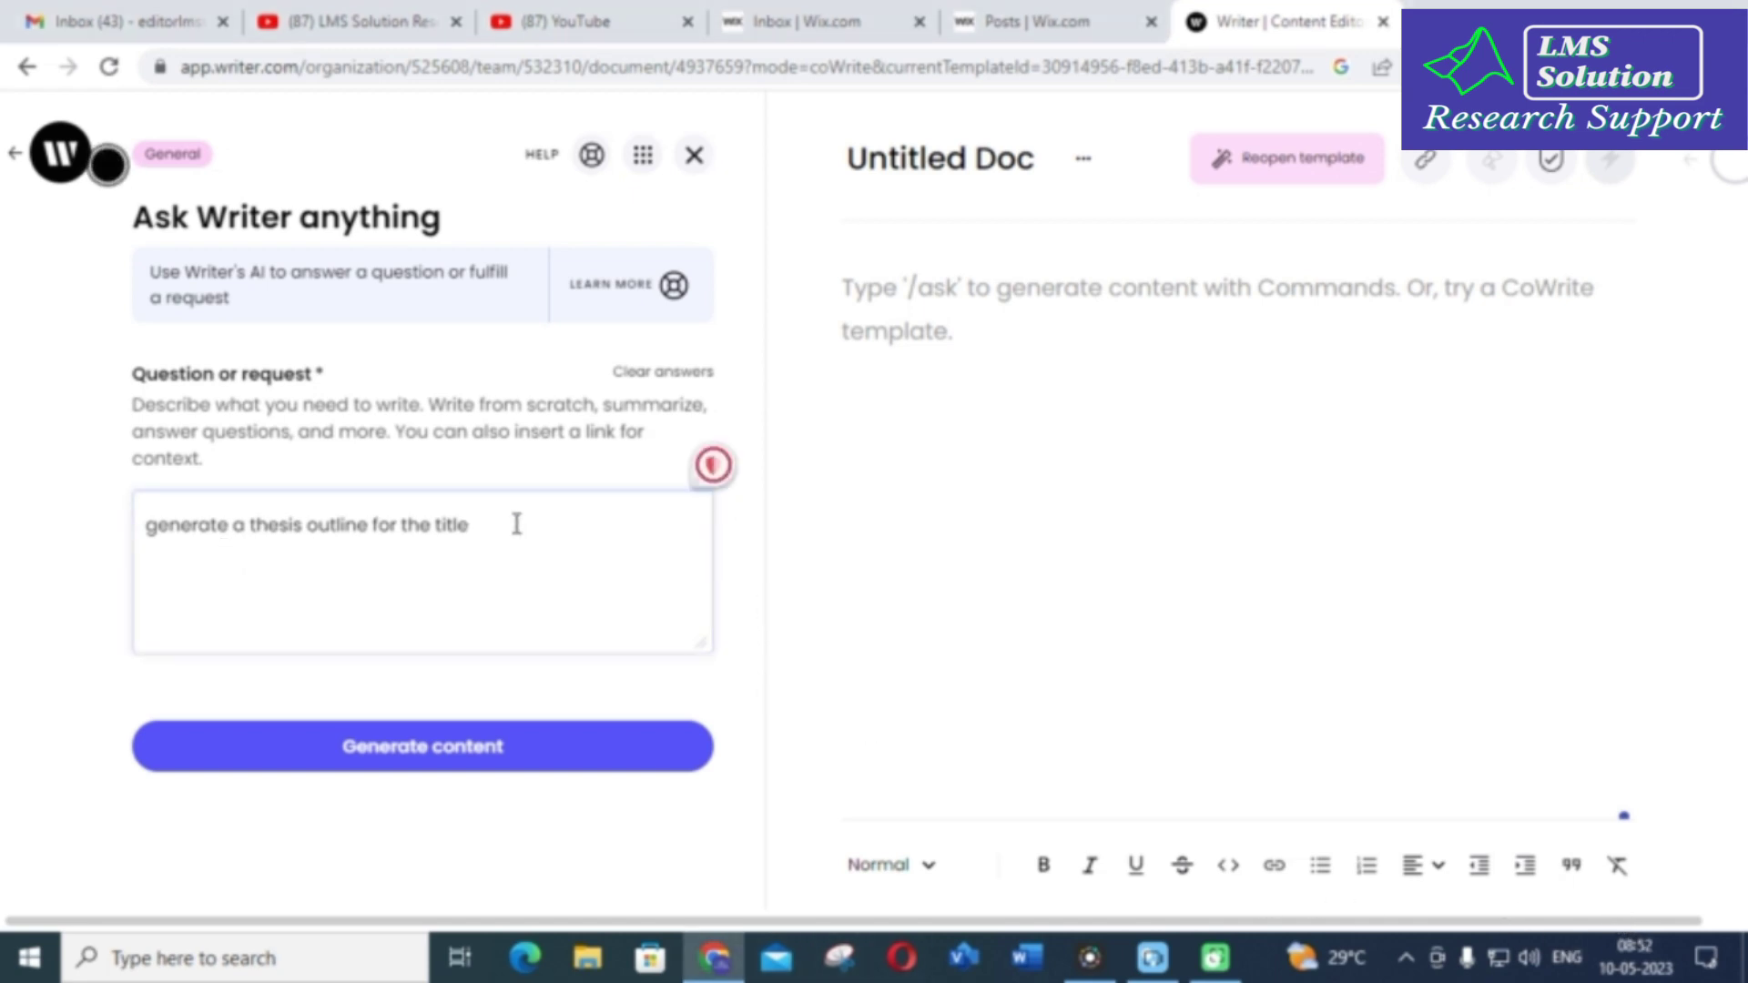
text(A comp)
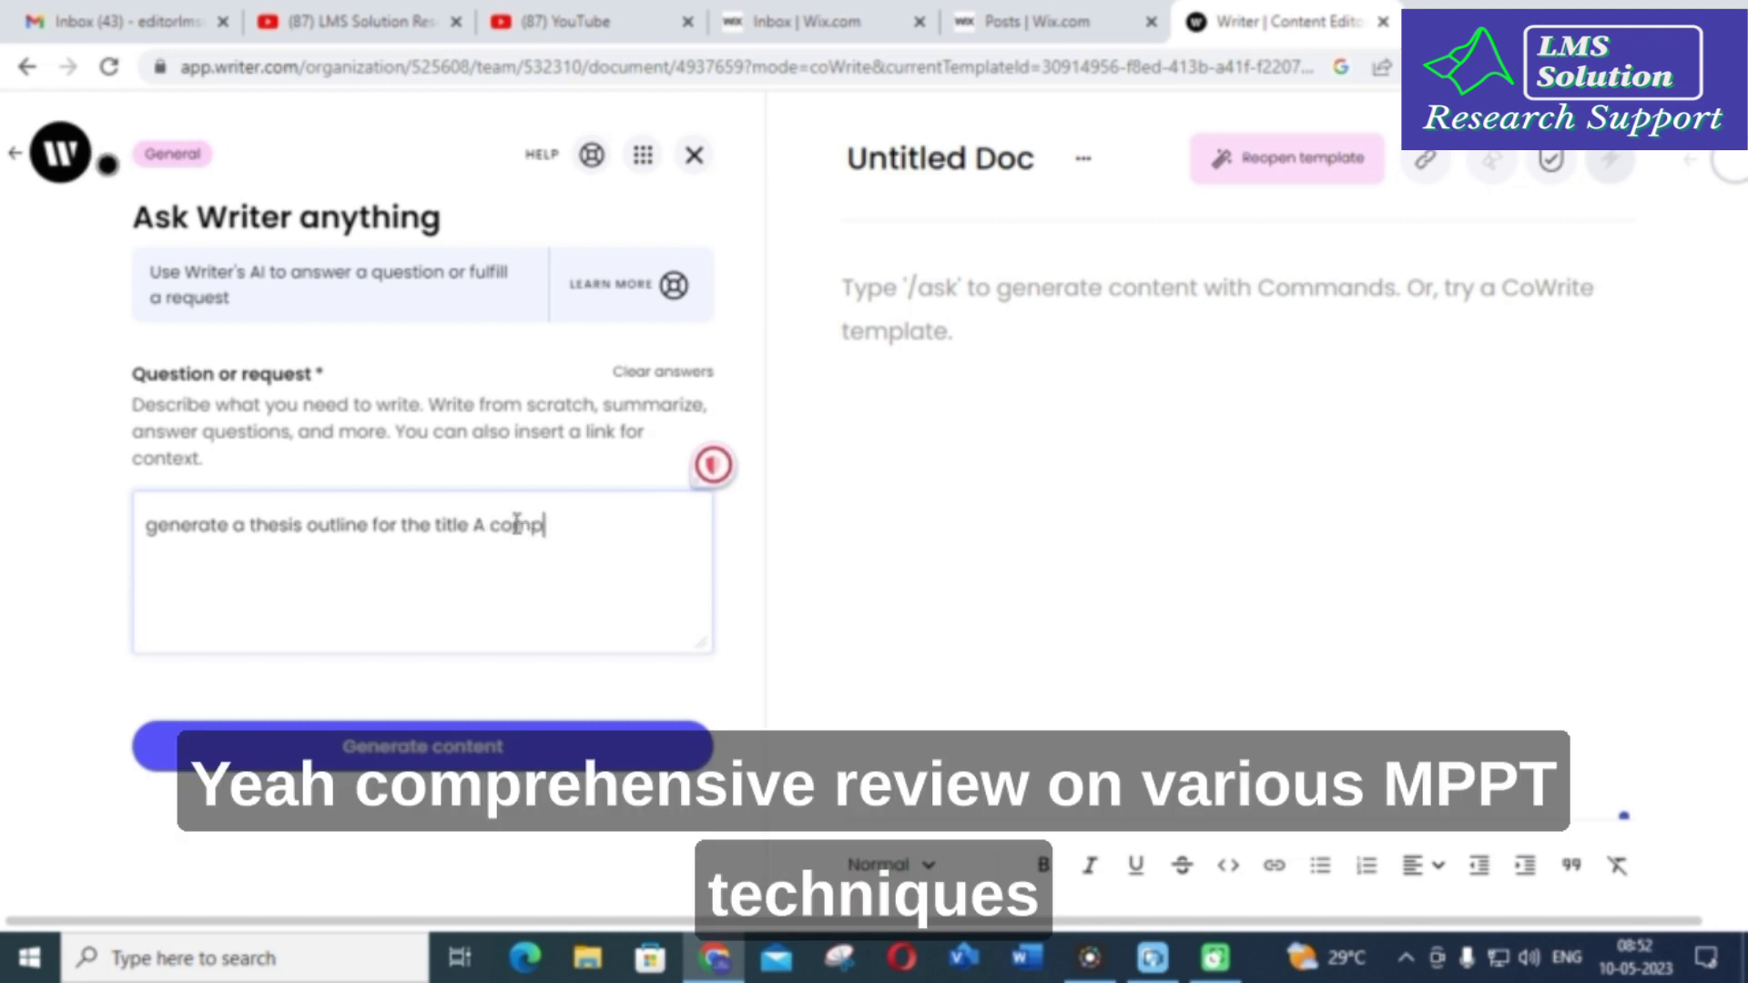
text(rehensive )
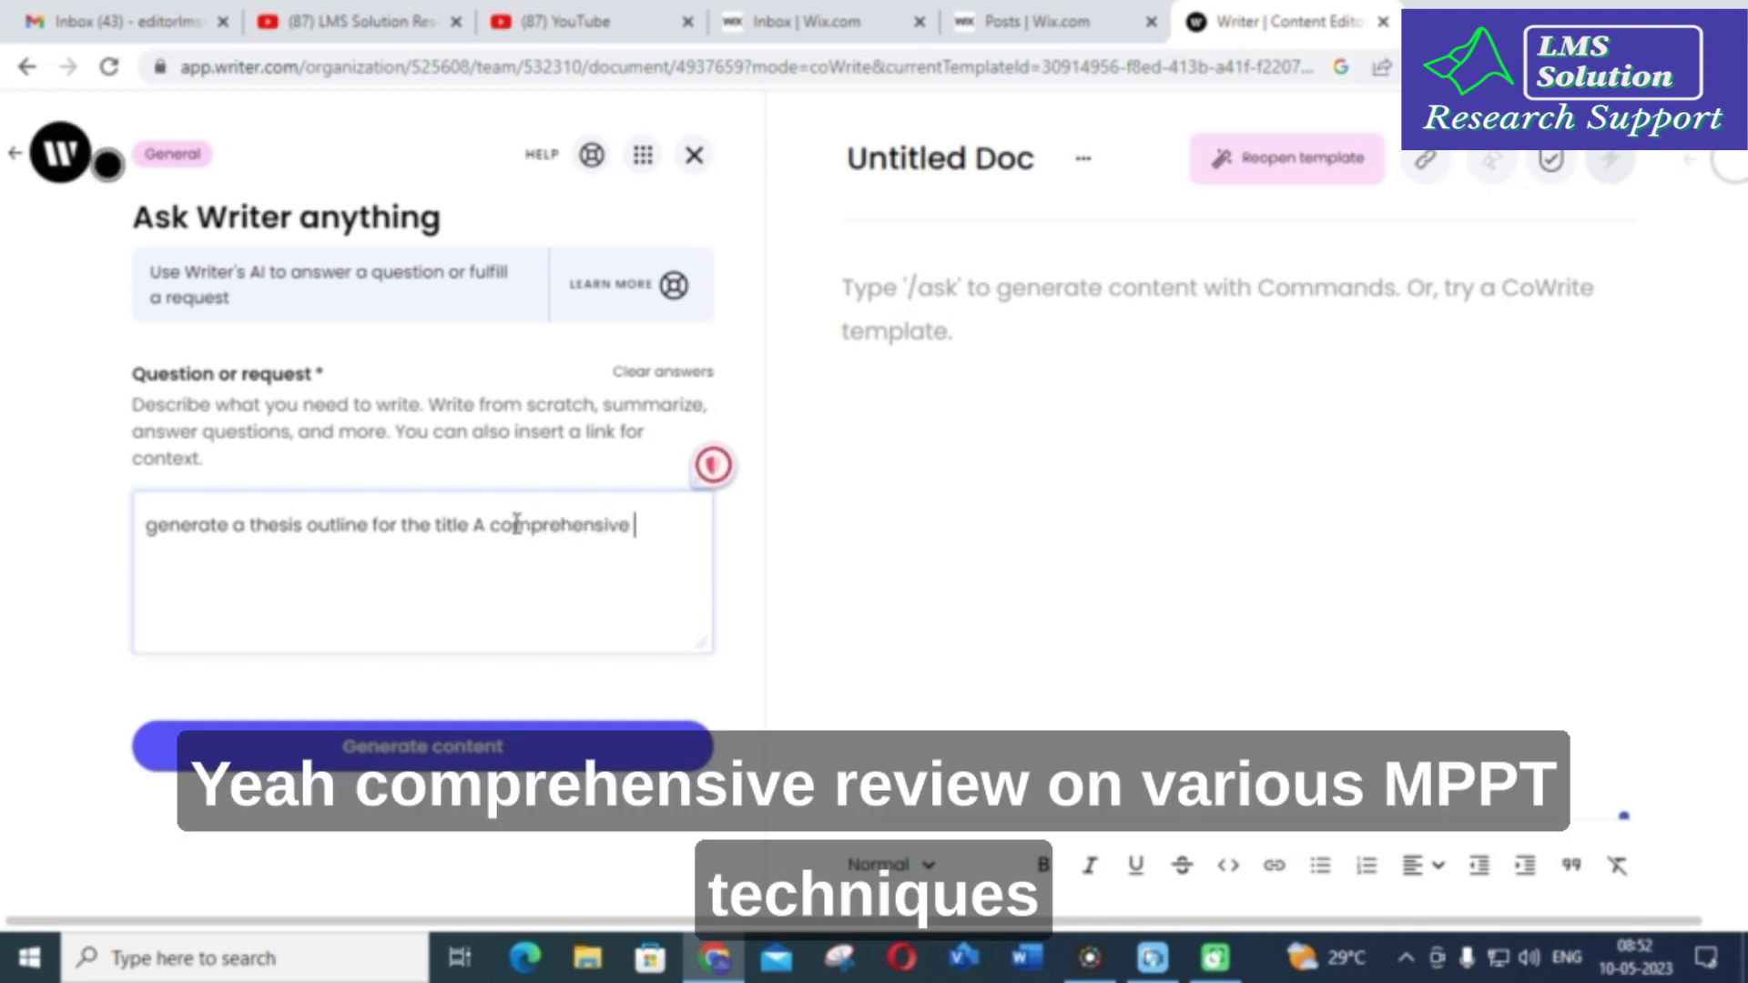
text(review on various )
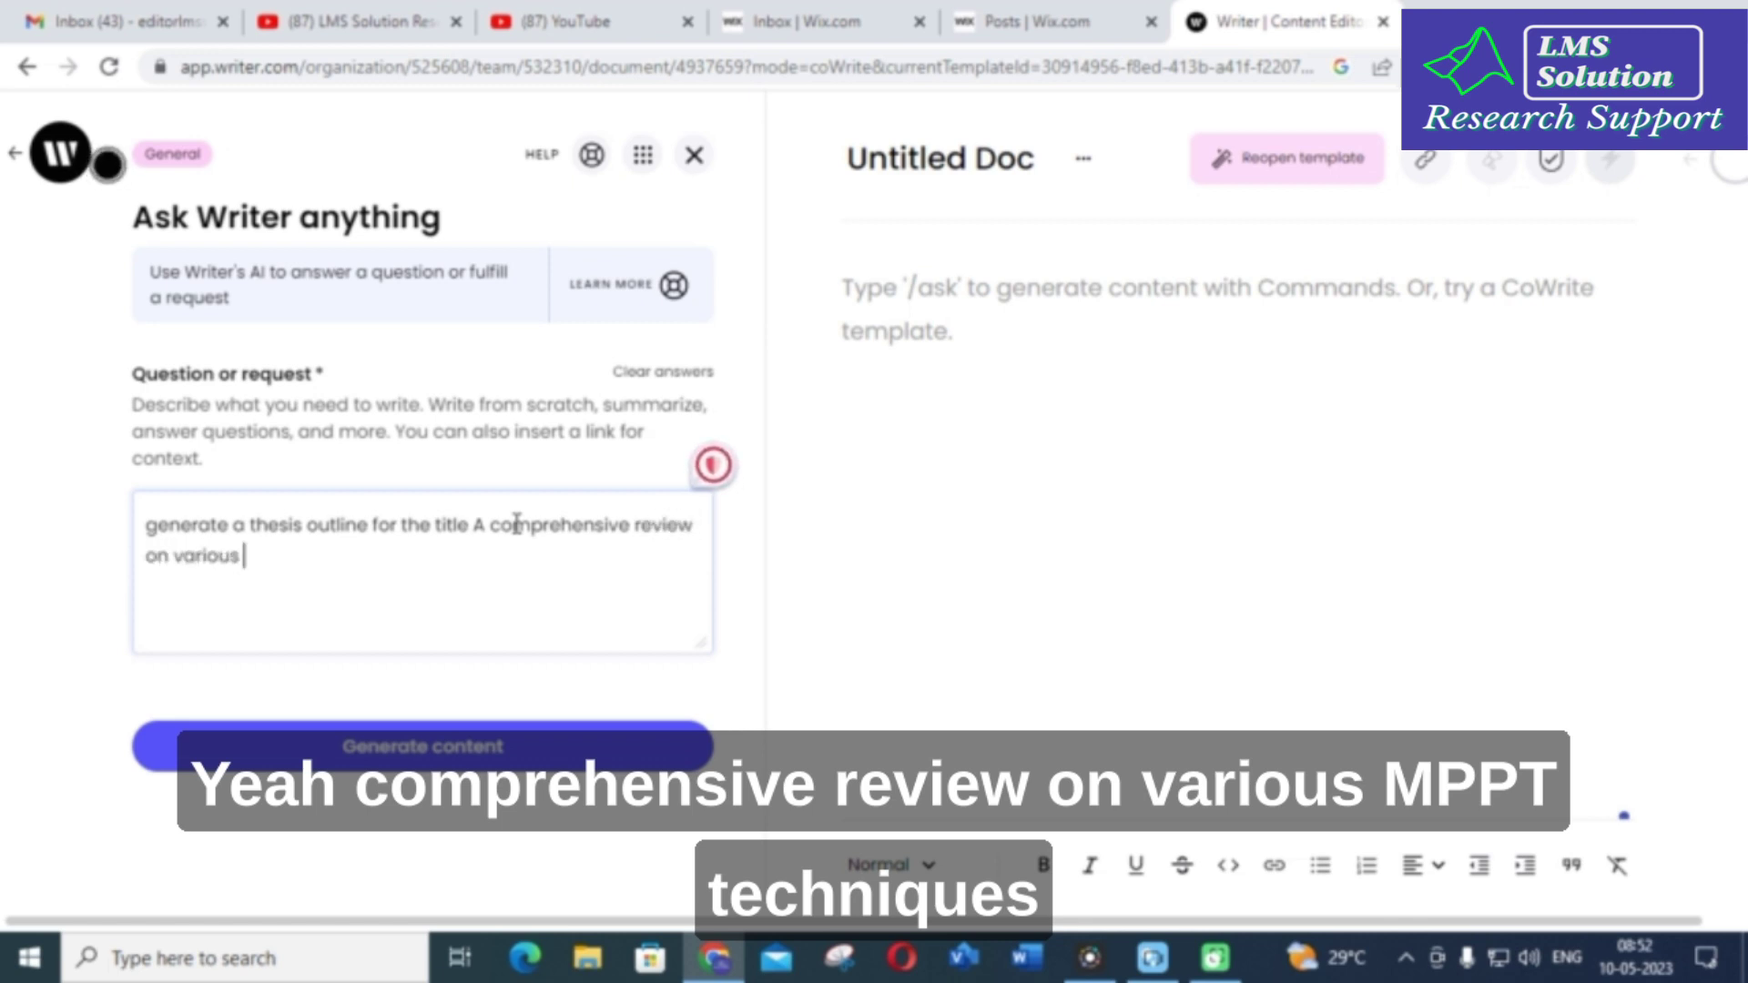
text(MPPT te)
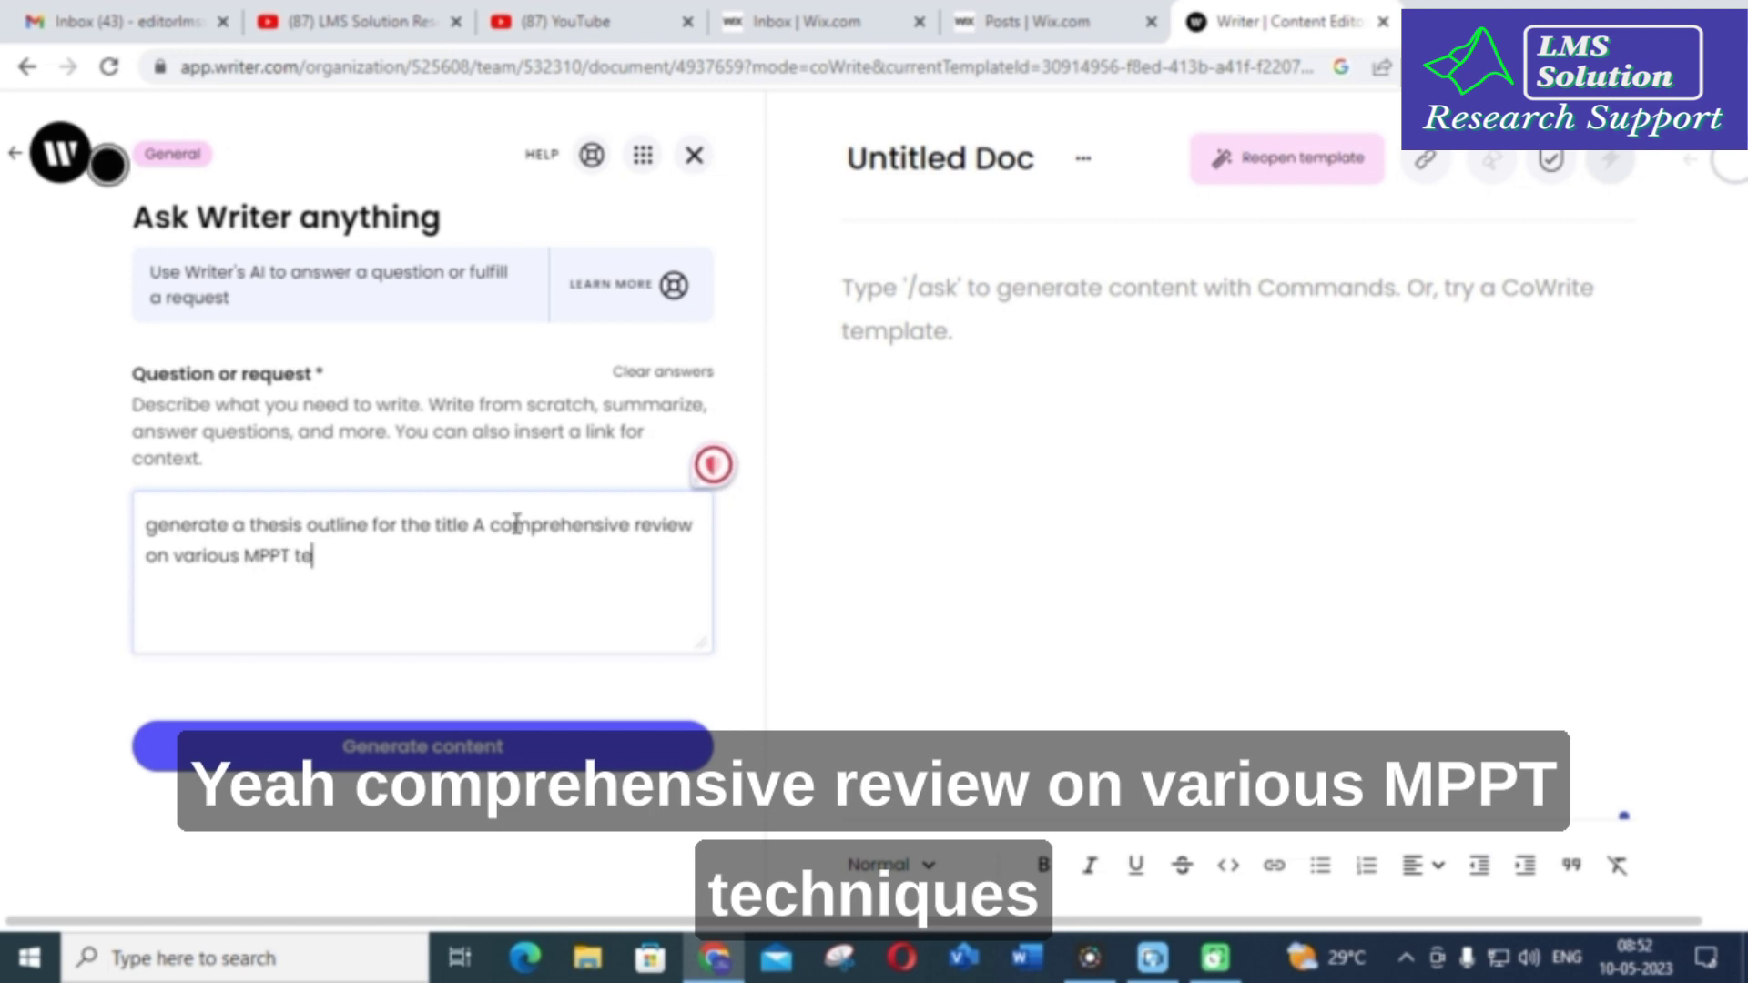
text(chniques)
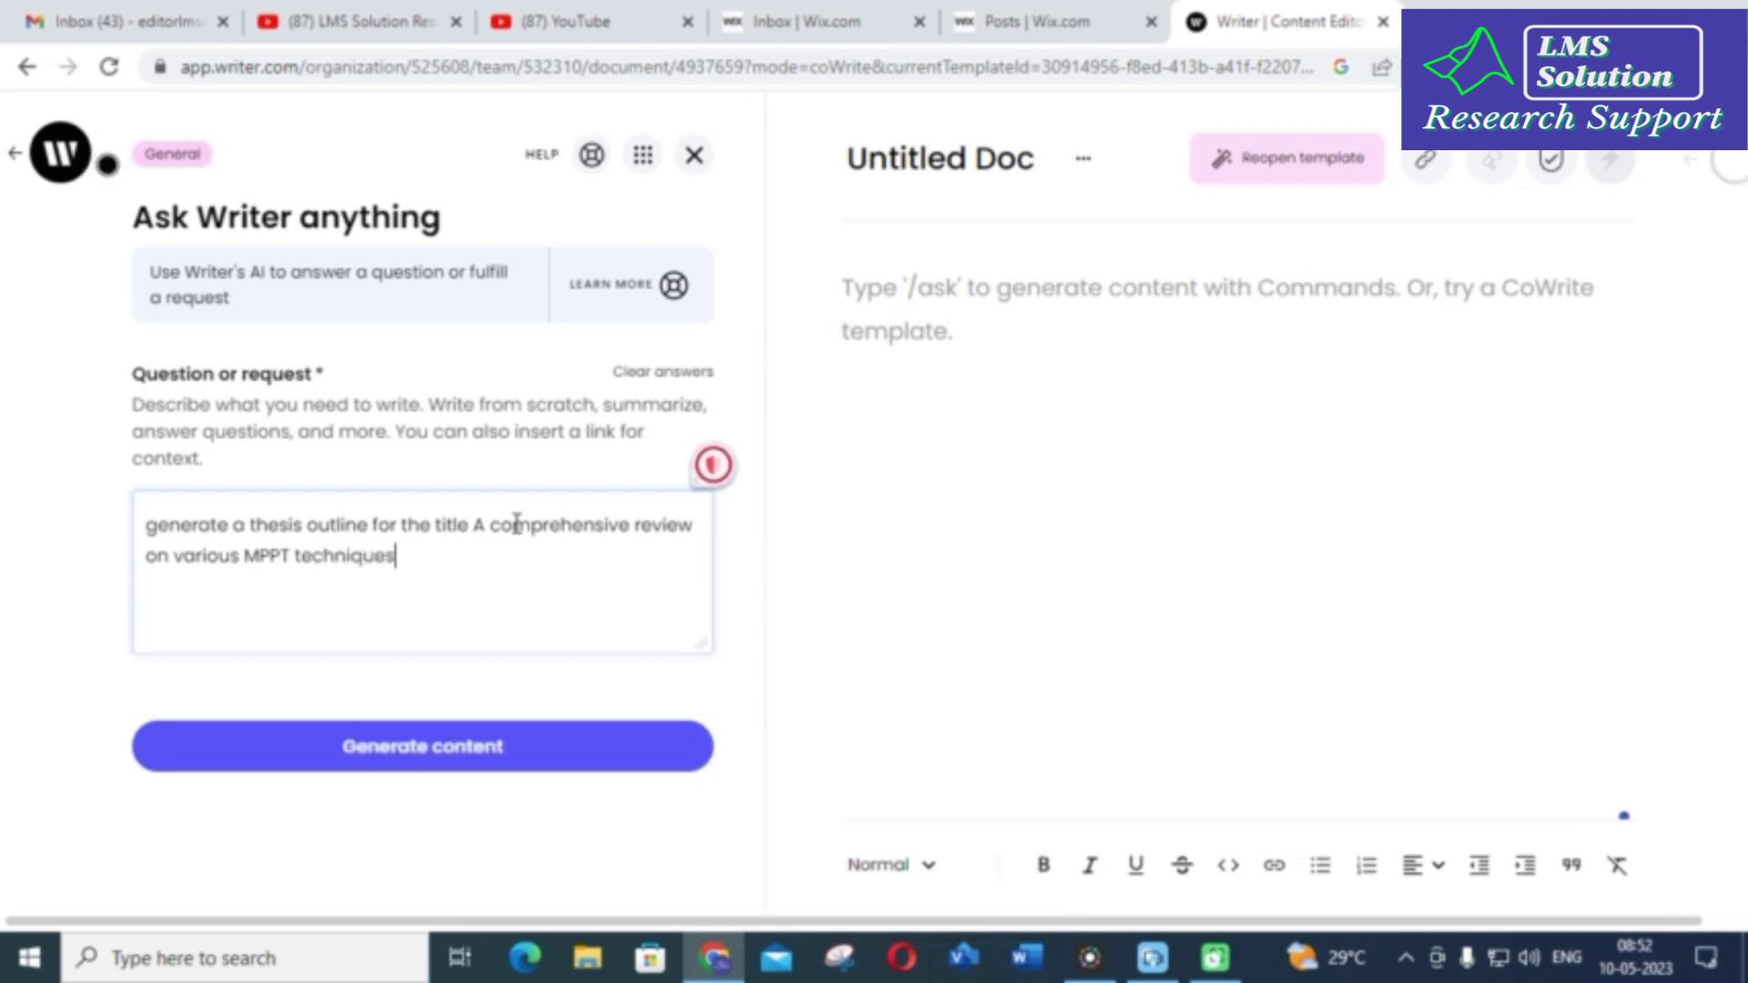
text( for PV system)
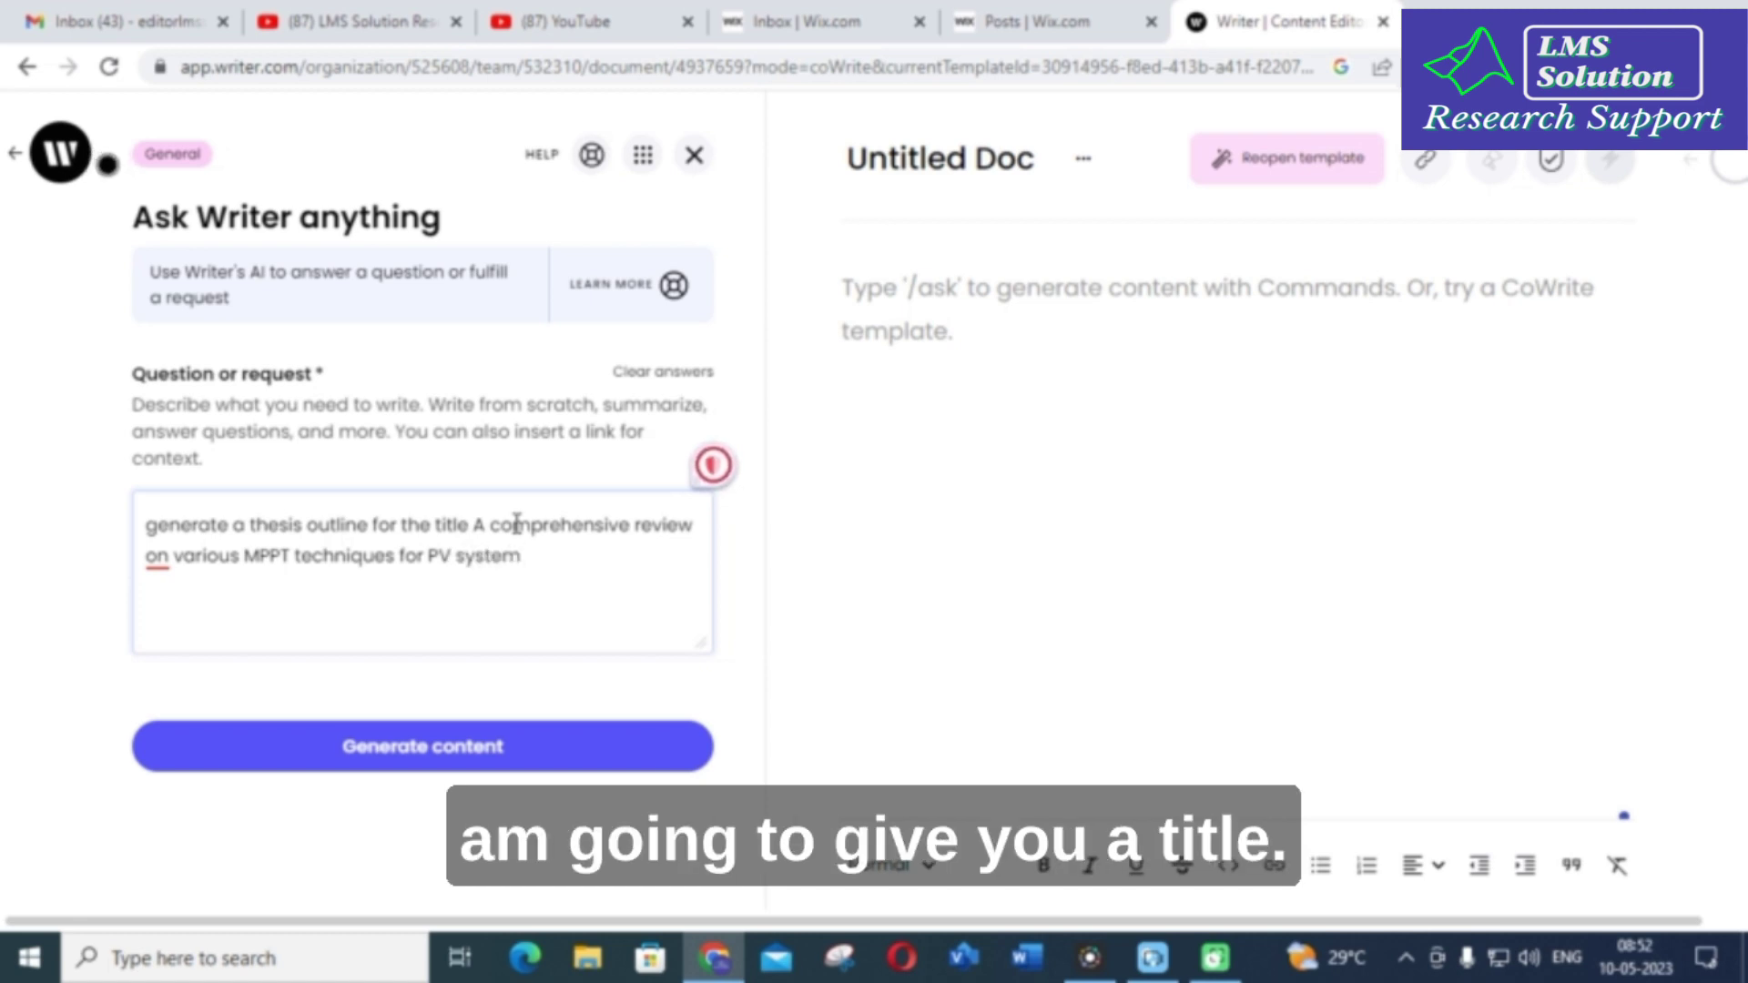
Step: Generate the MPPT thesis outline into Untitled Doc and scroll through it to the Conclusion
click(519, 749)
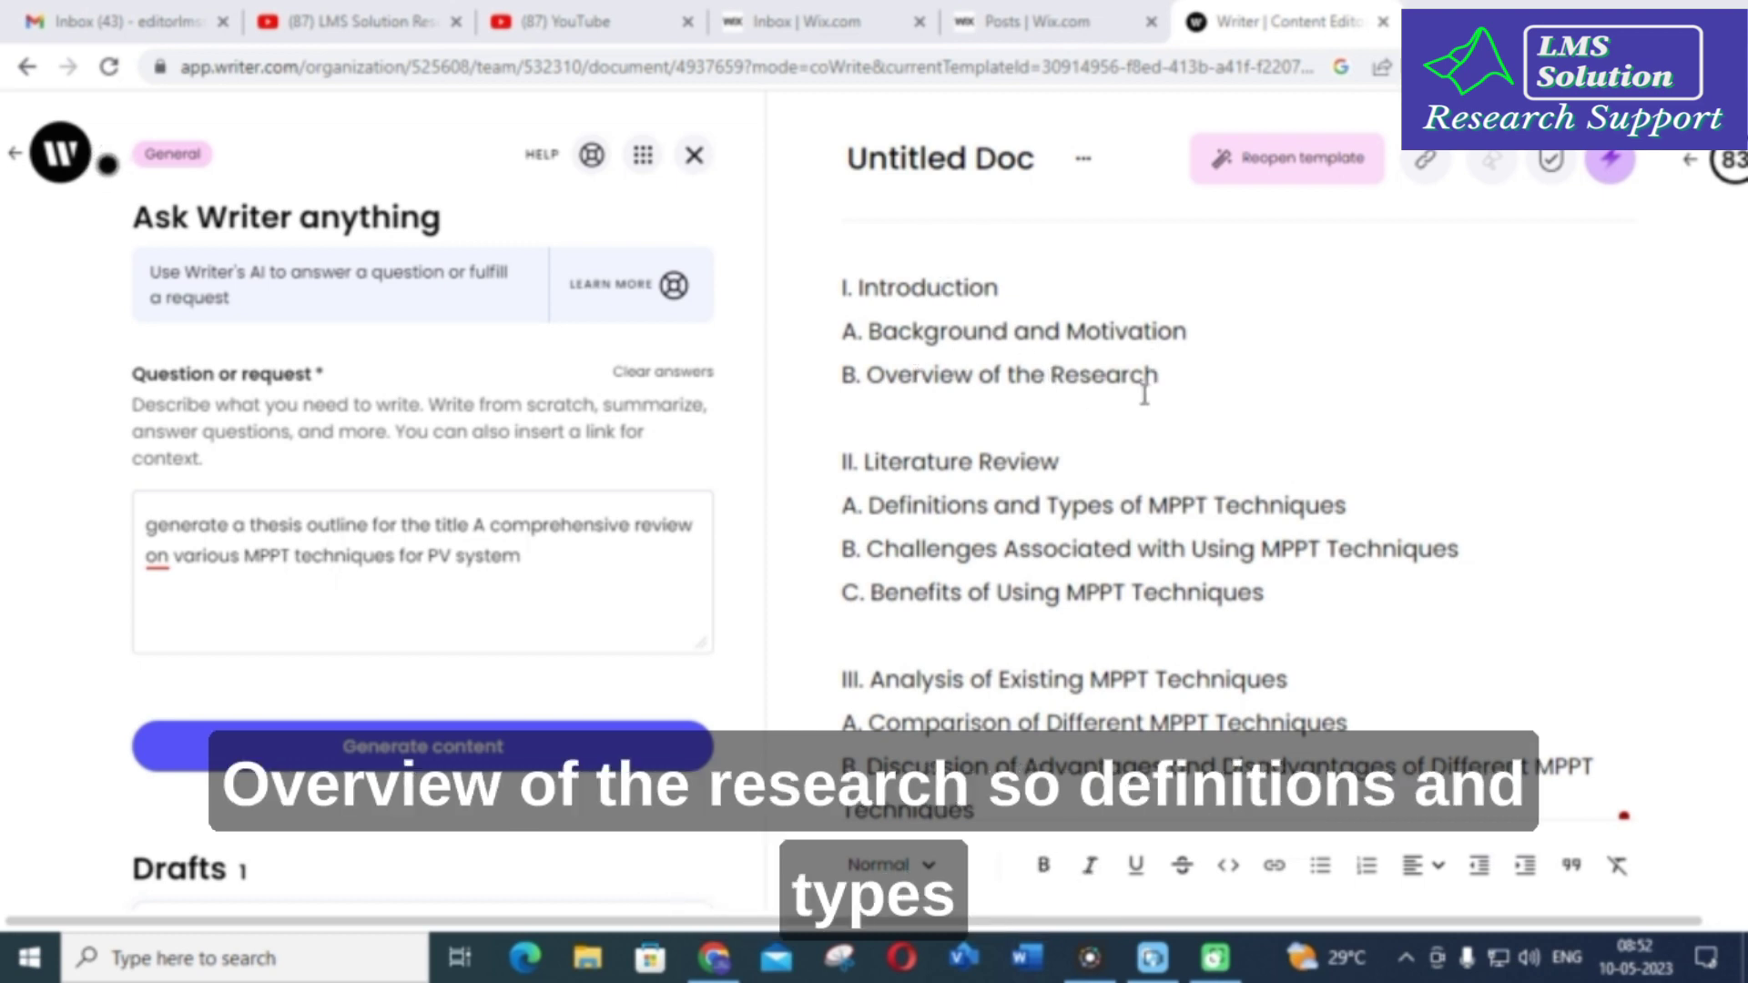
scroll(1085, 381, down, 2)
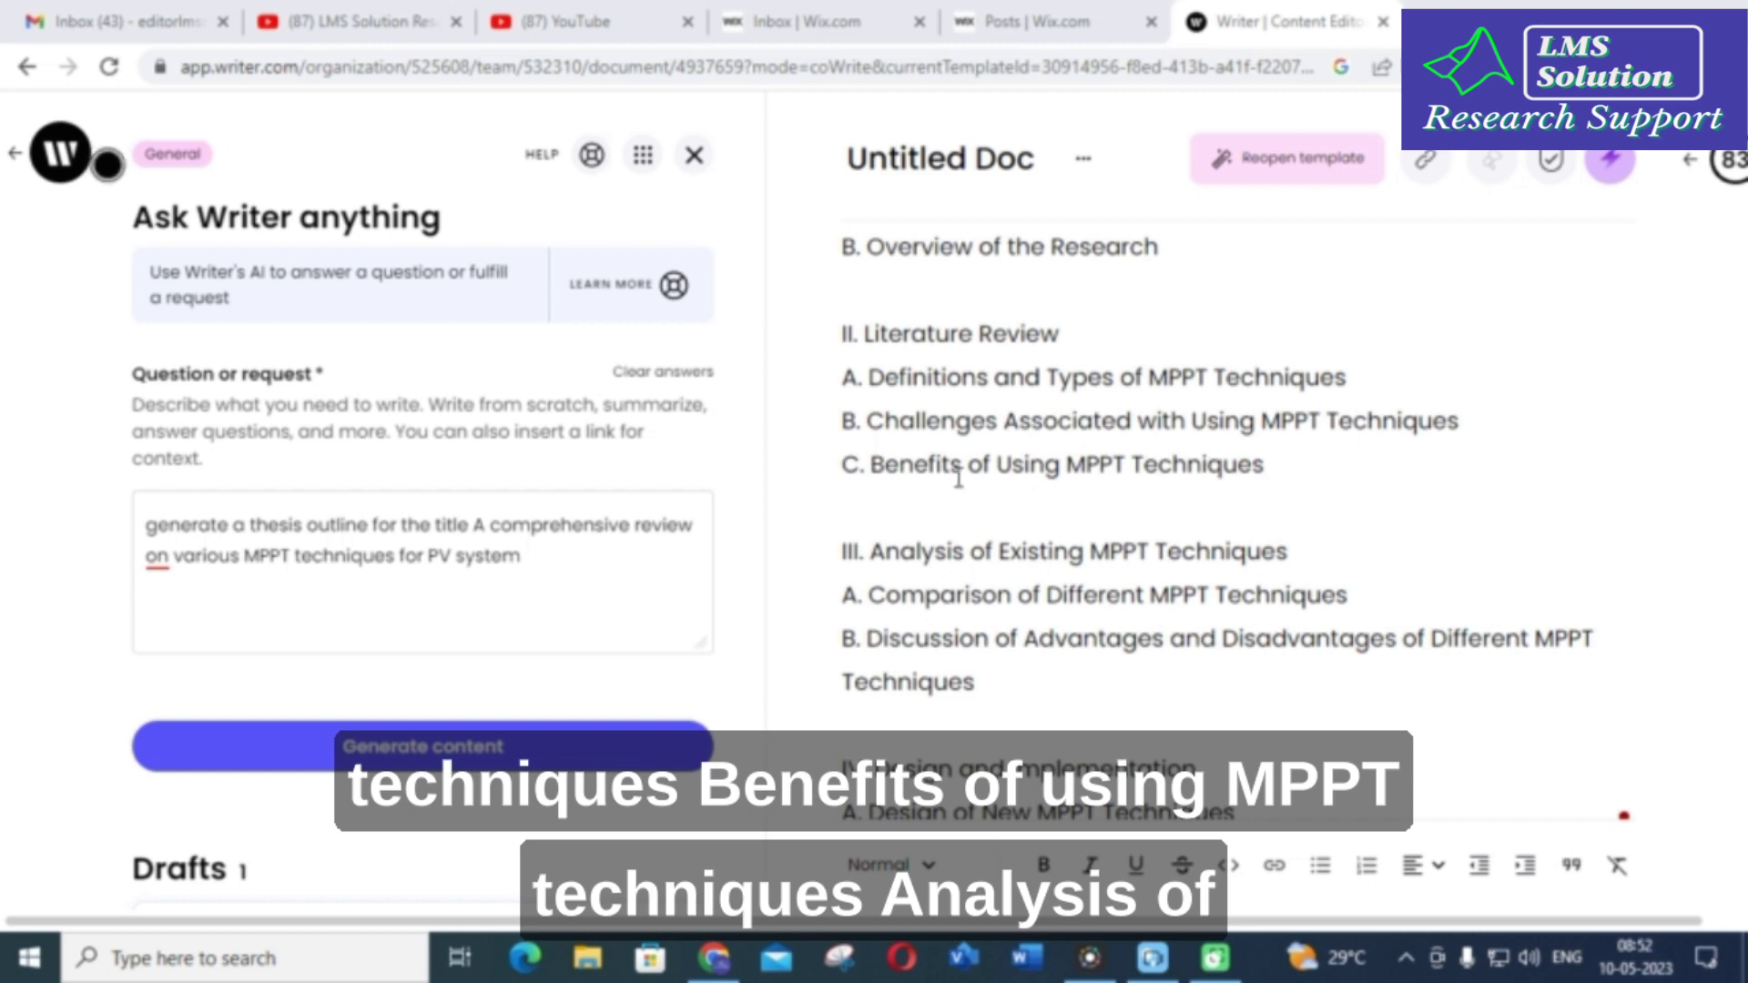
scroll(947, 487, down, 2)
scroll(944, 492, down, 1)
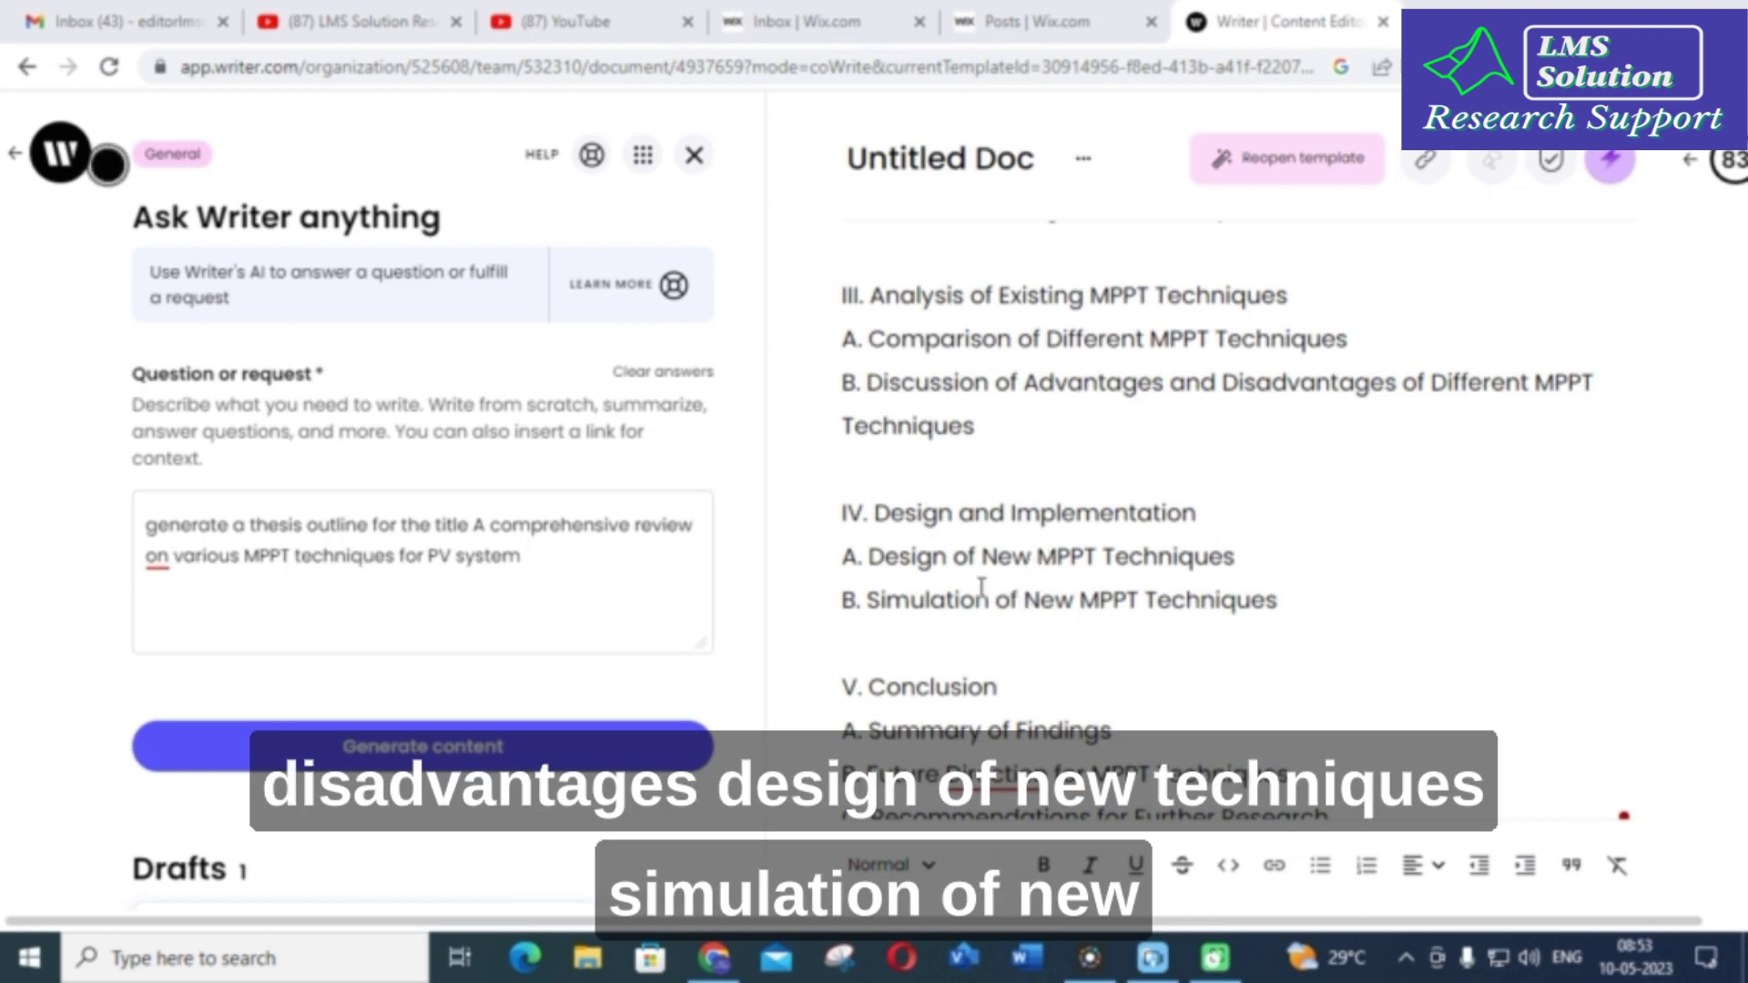
scroll(1053, 624, down, 1)
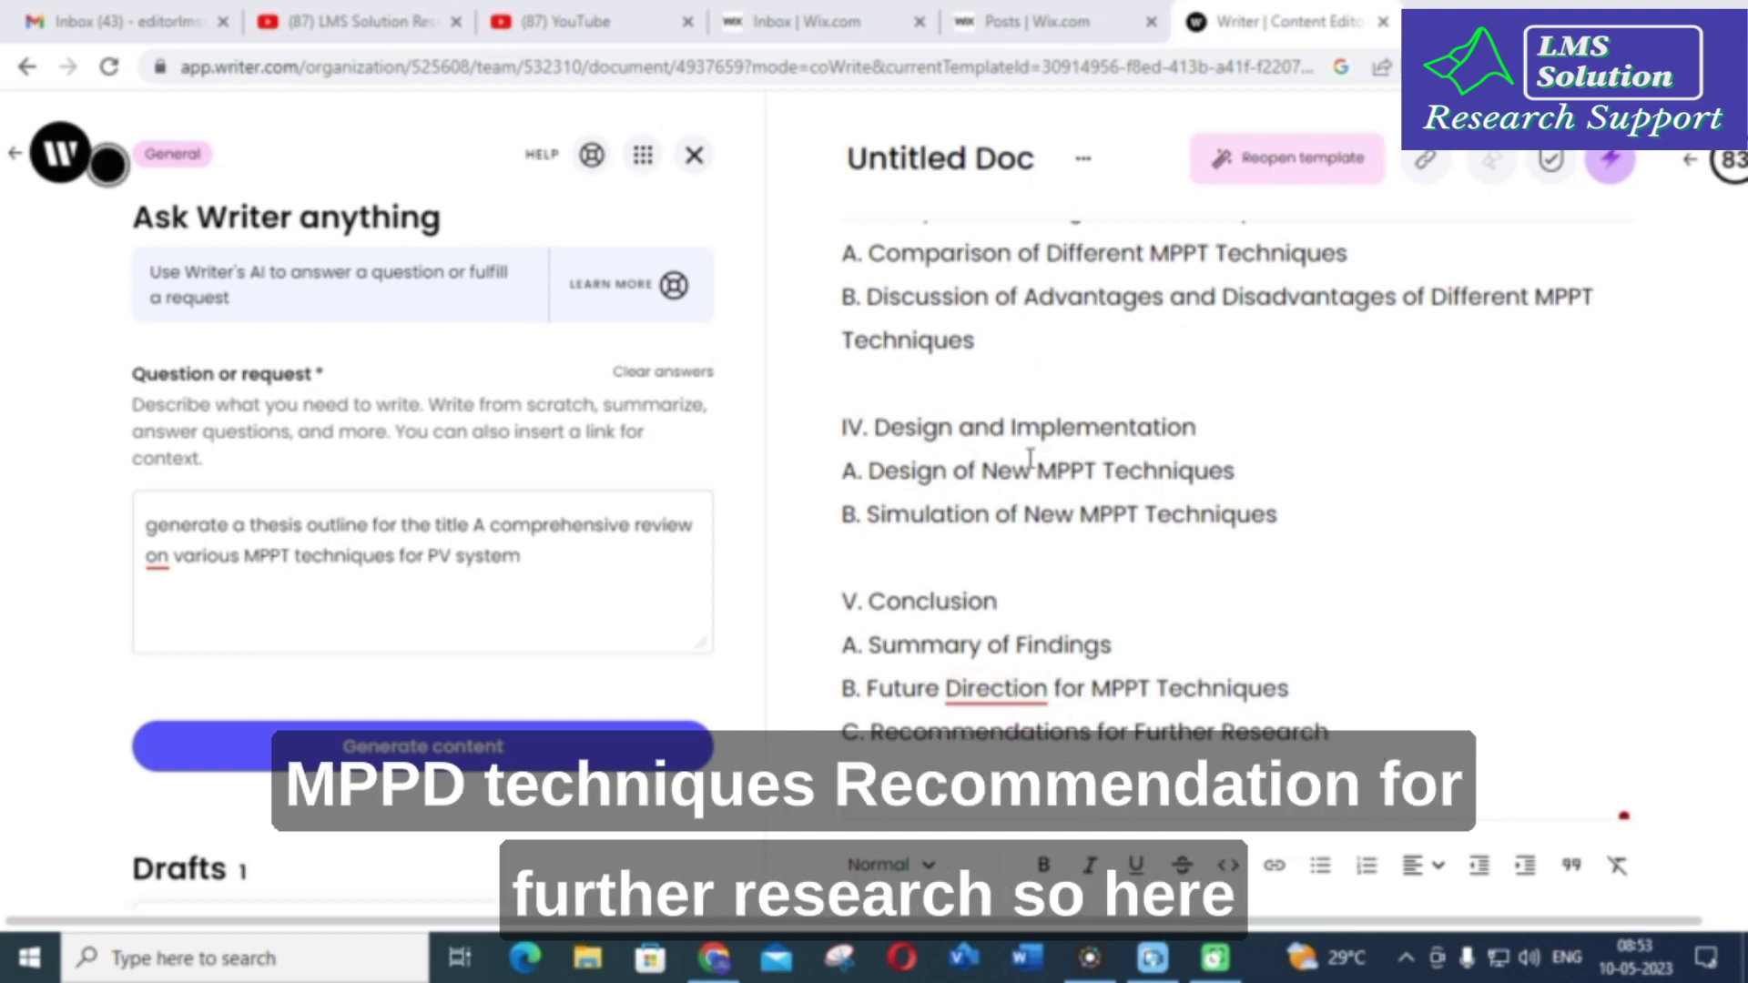
scroll(1029, 456, up, 5)
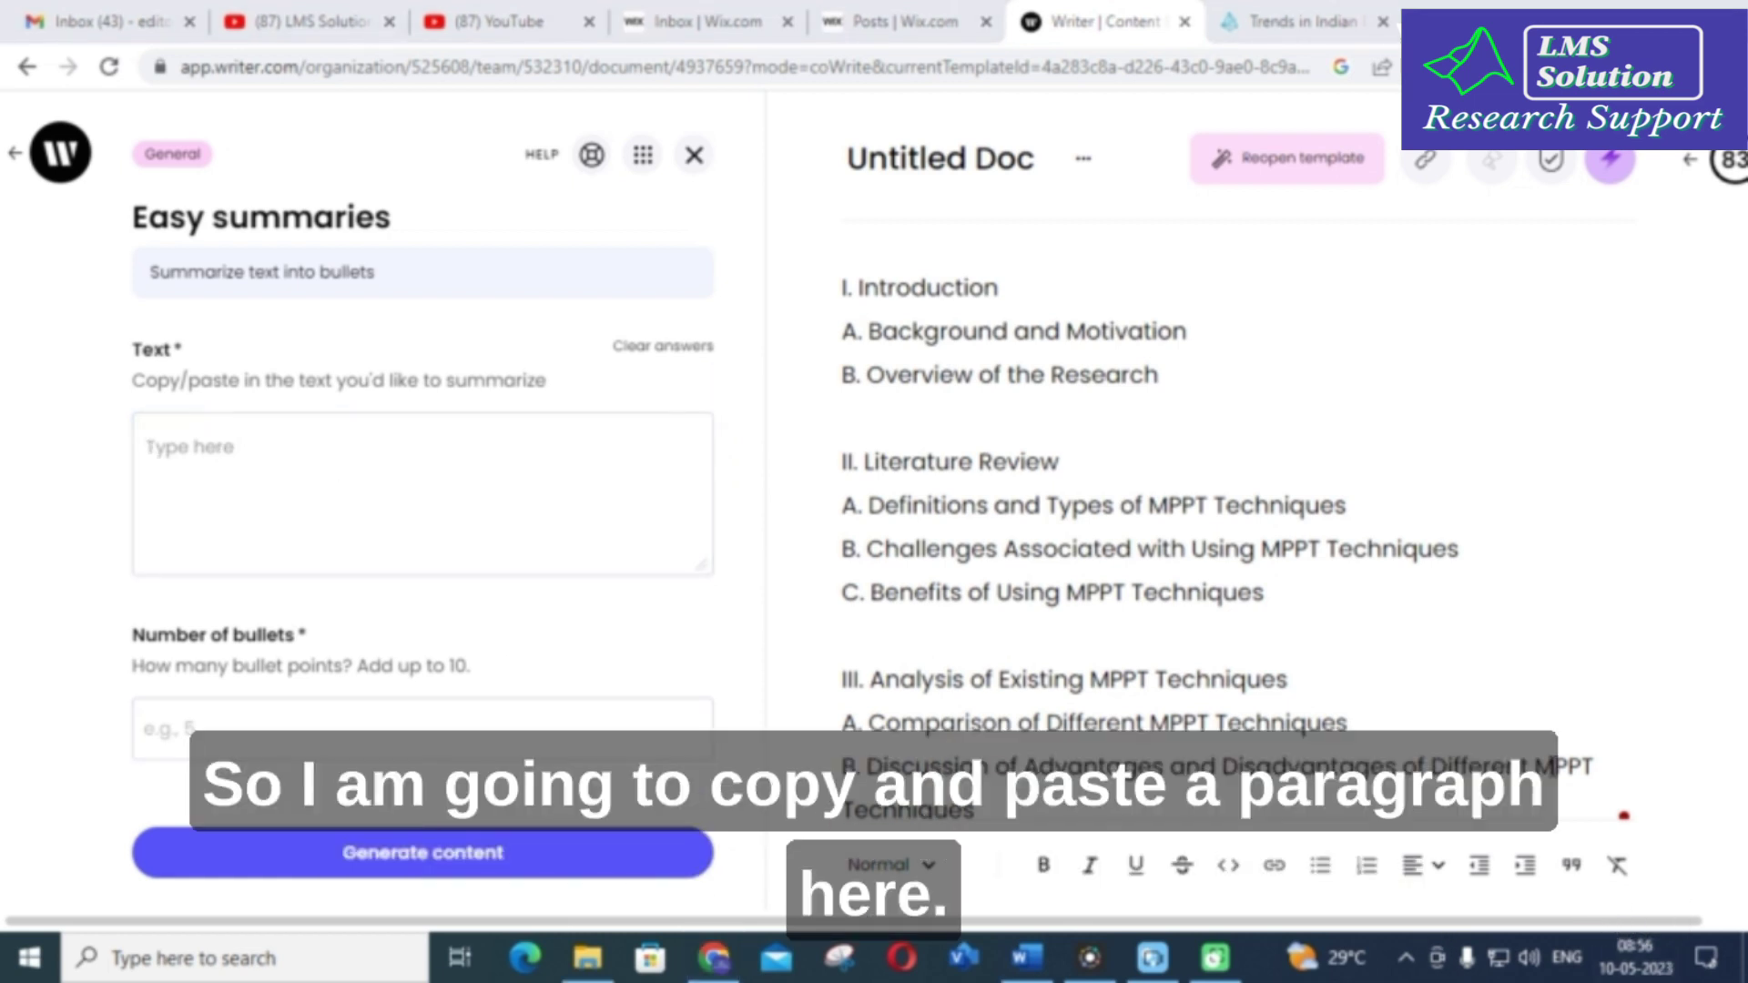
Step: Paste the PV partial-shading abstract, set 6 bullets, and generate the summary
click(273, 441)
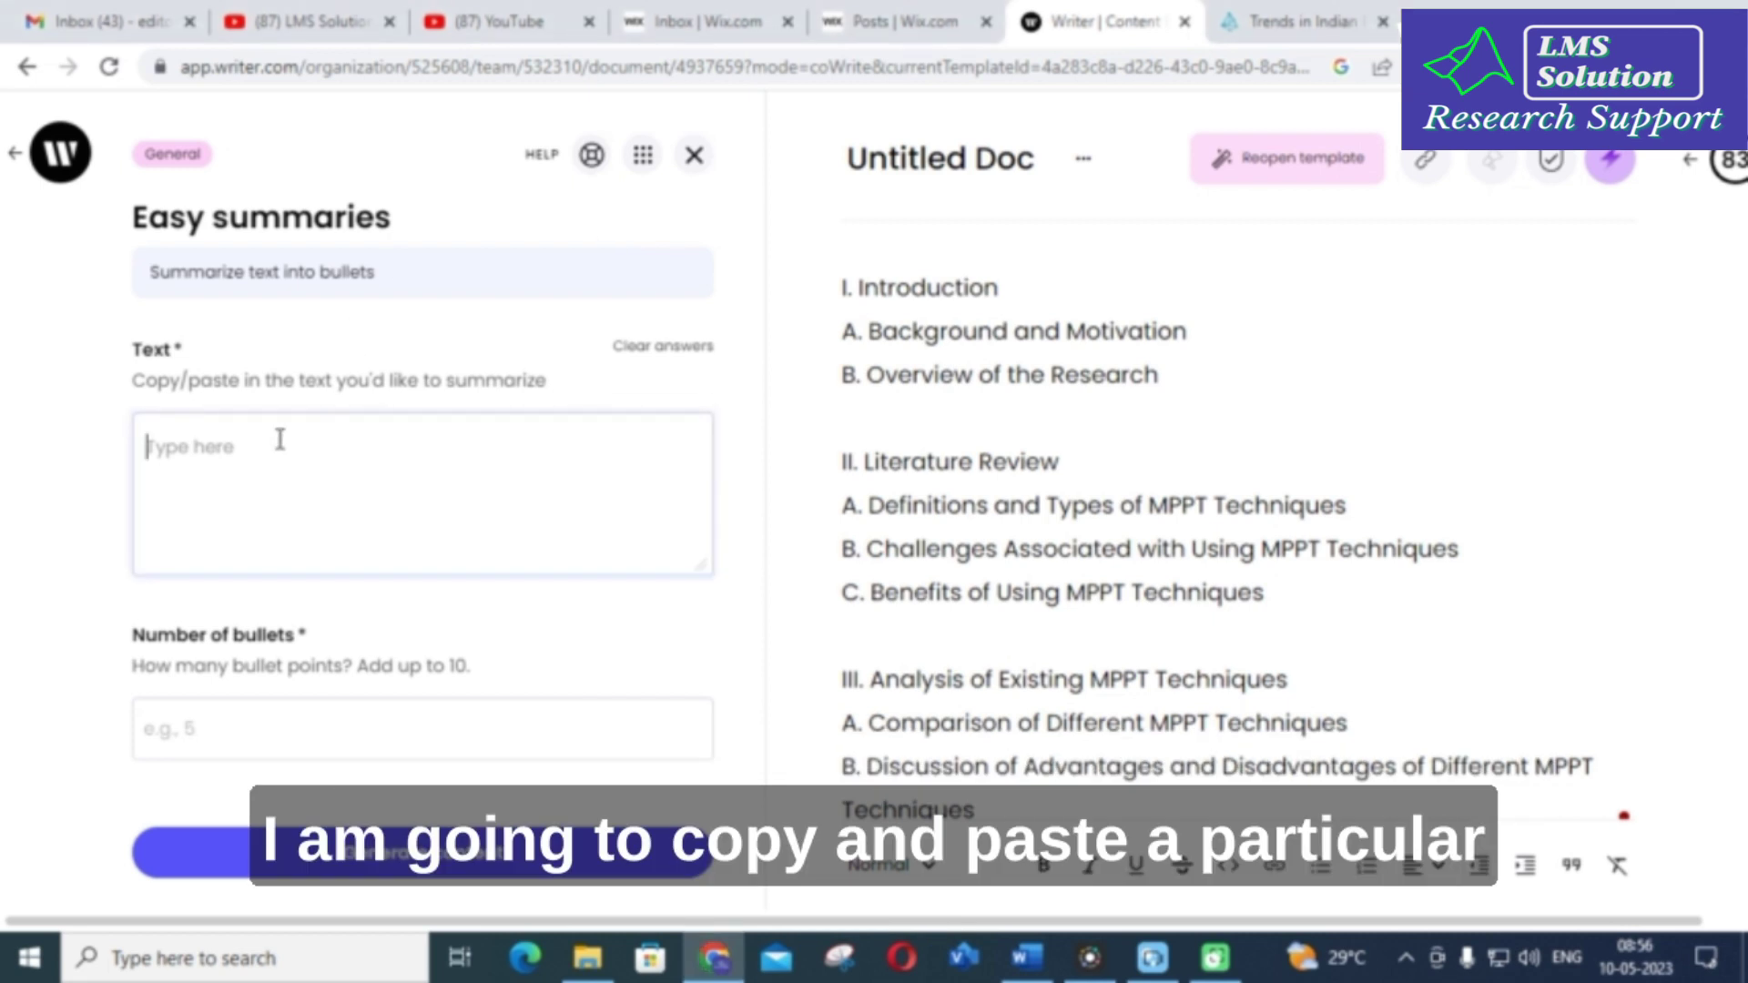
key(ctrl+v)
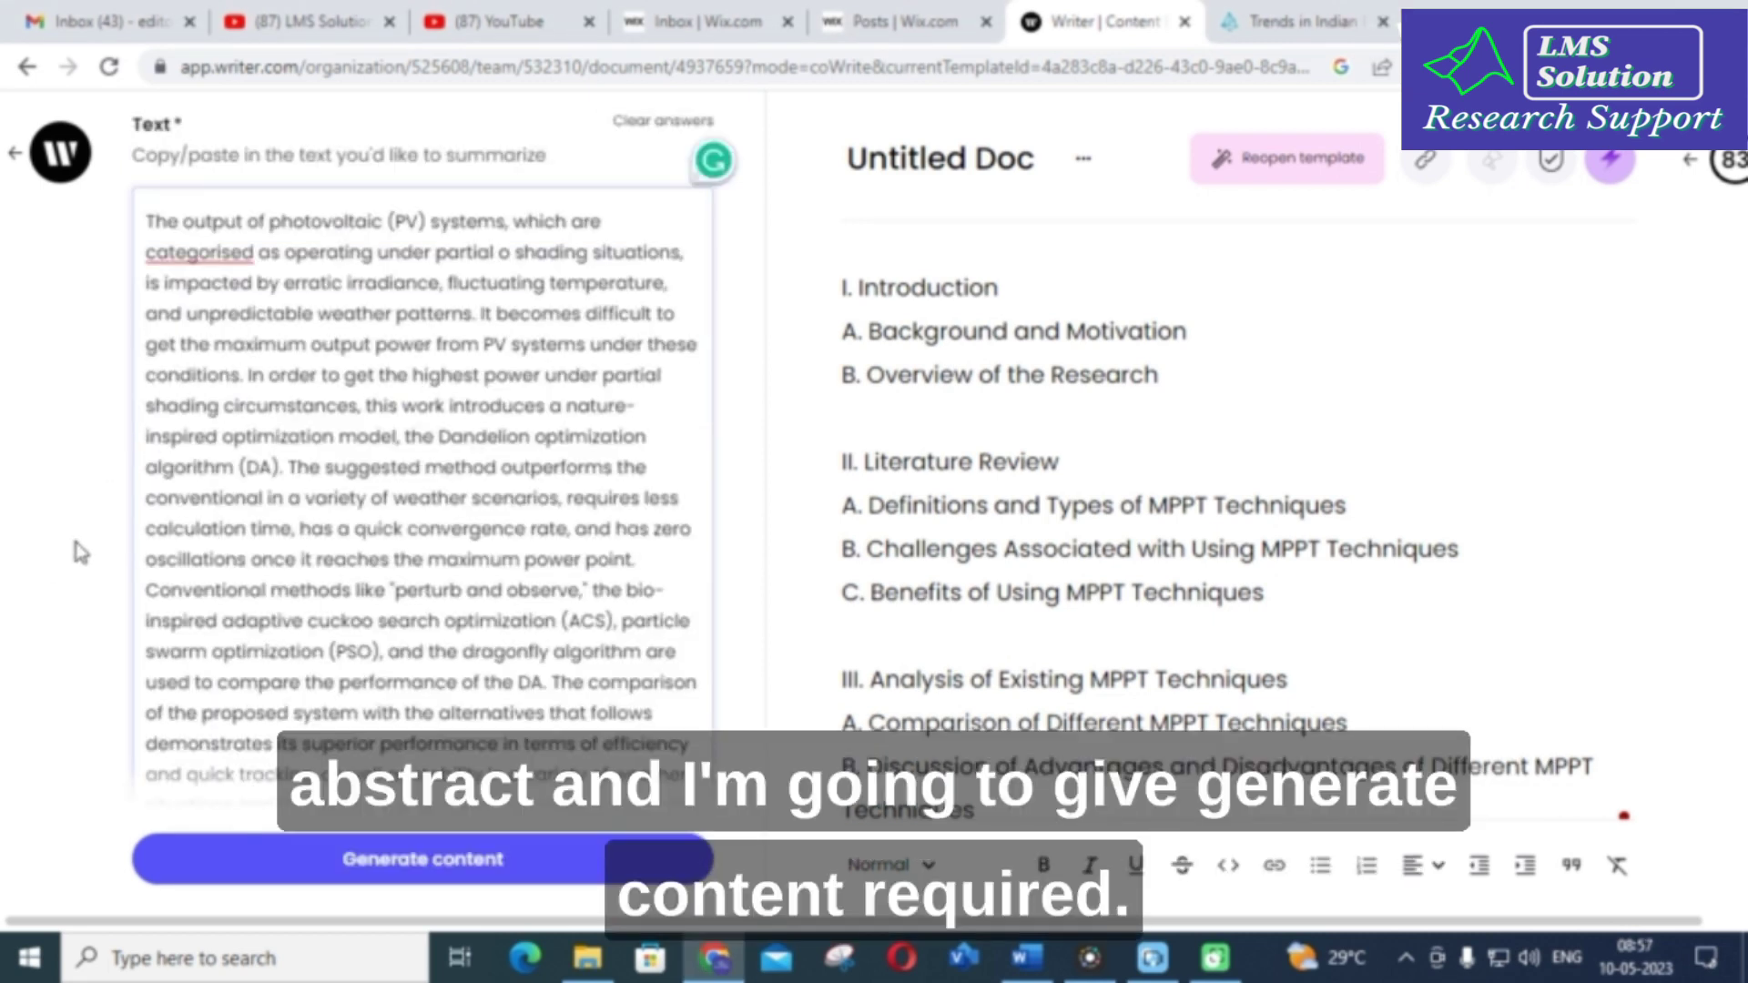
scroll(464, 557, down, 4)
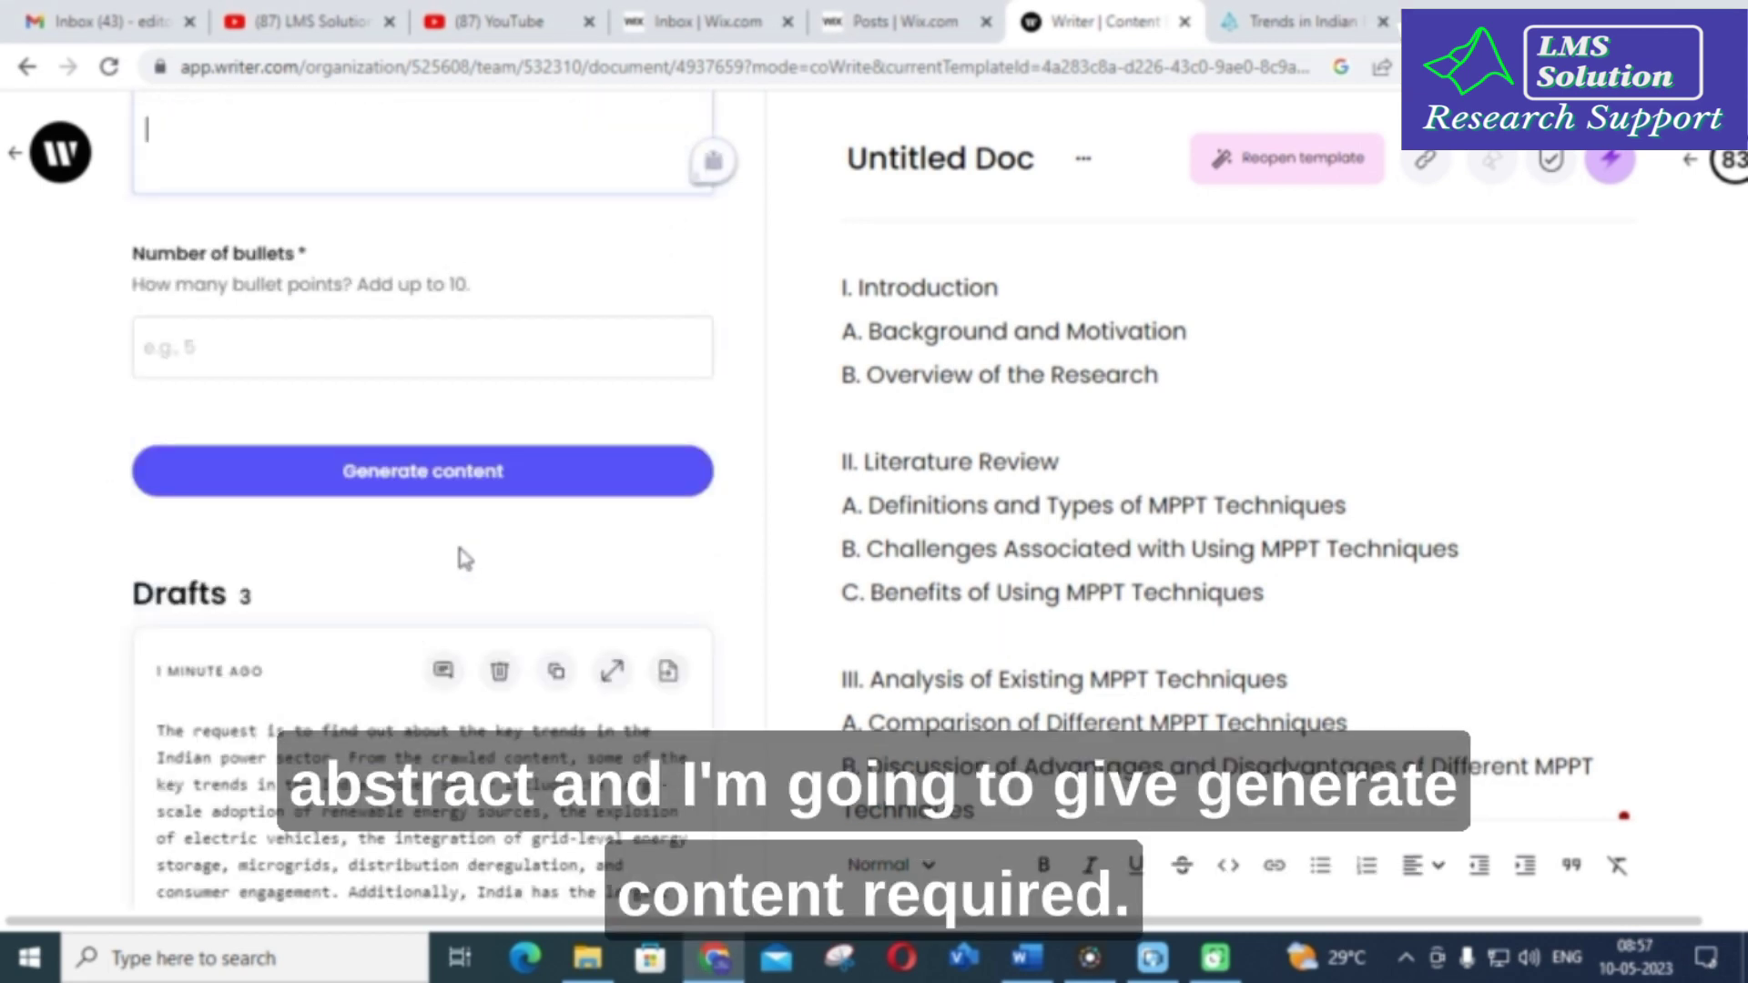
click(437, 477)
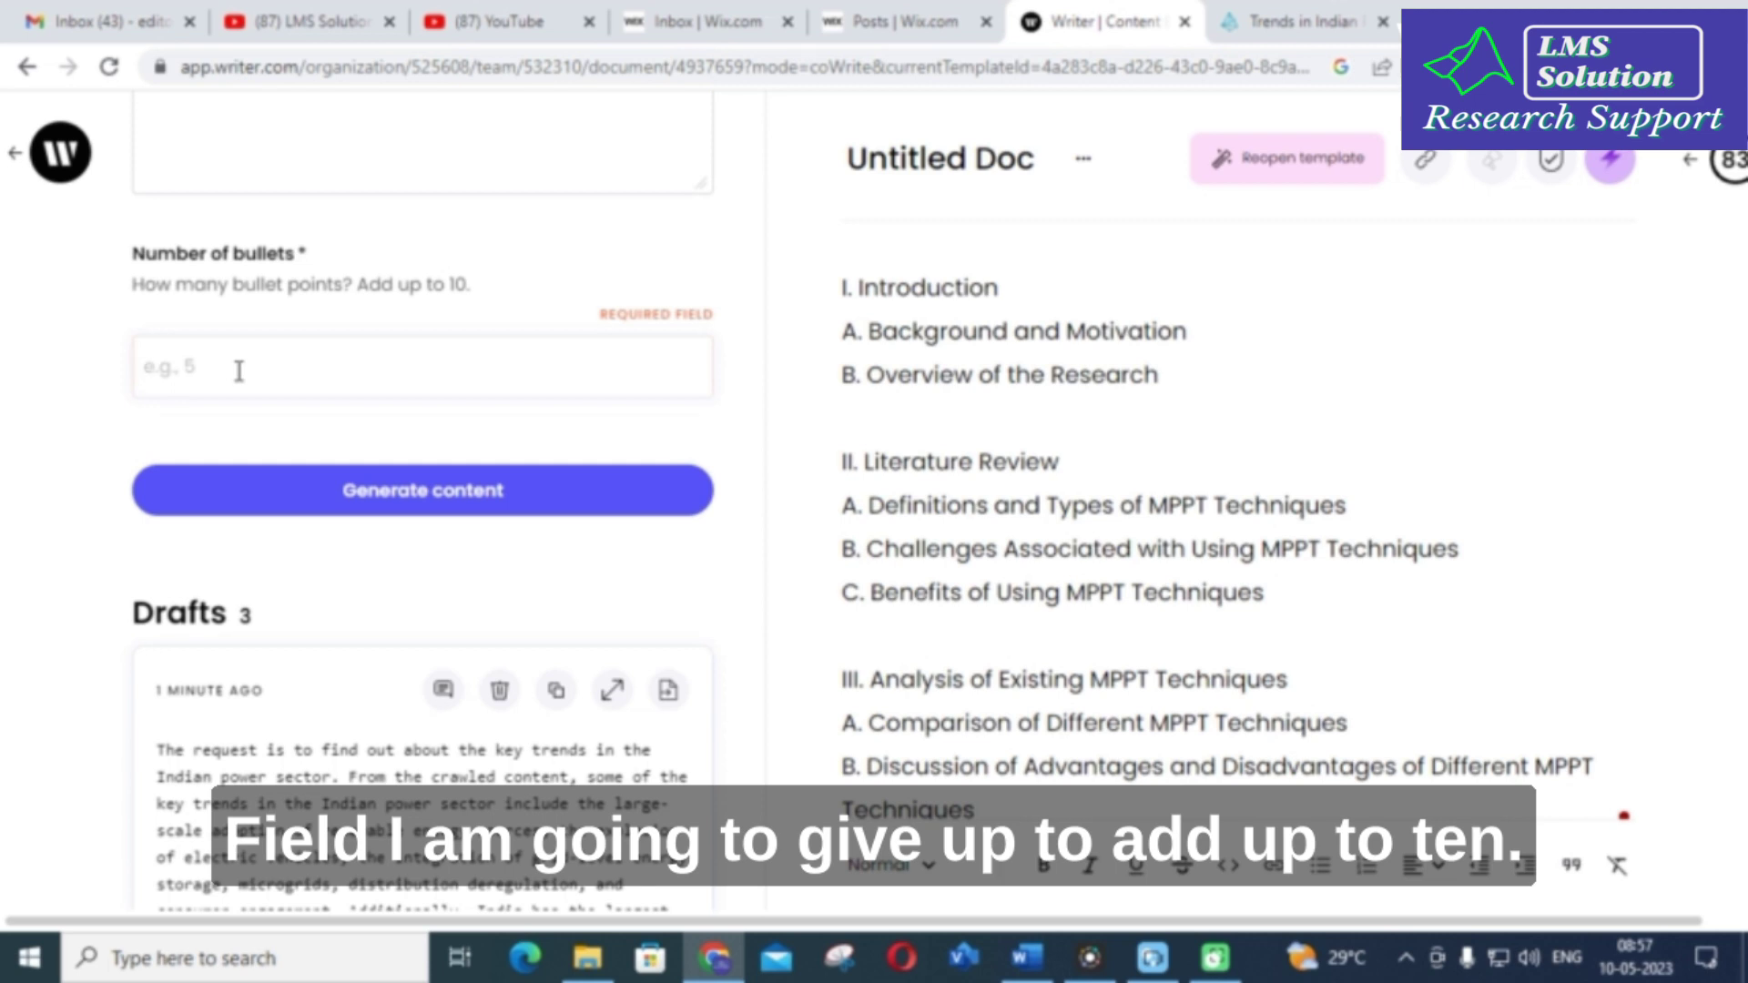
text(6)
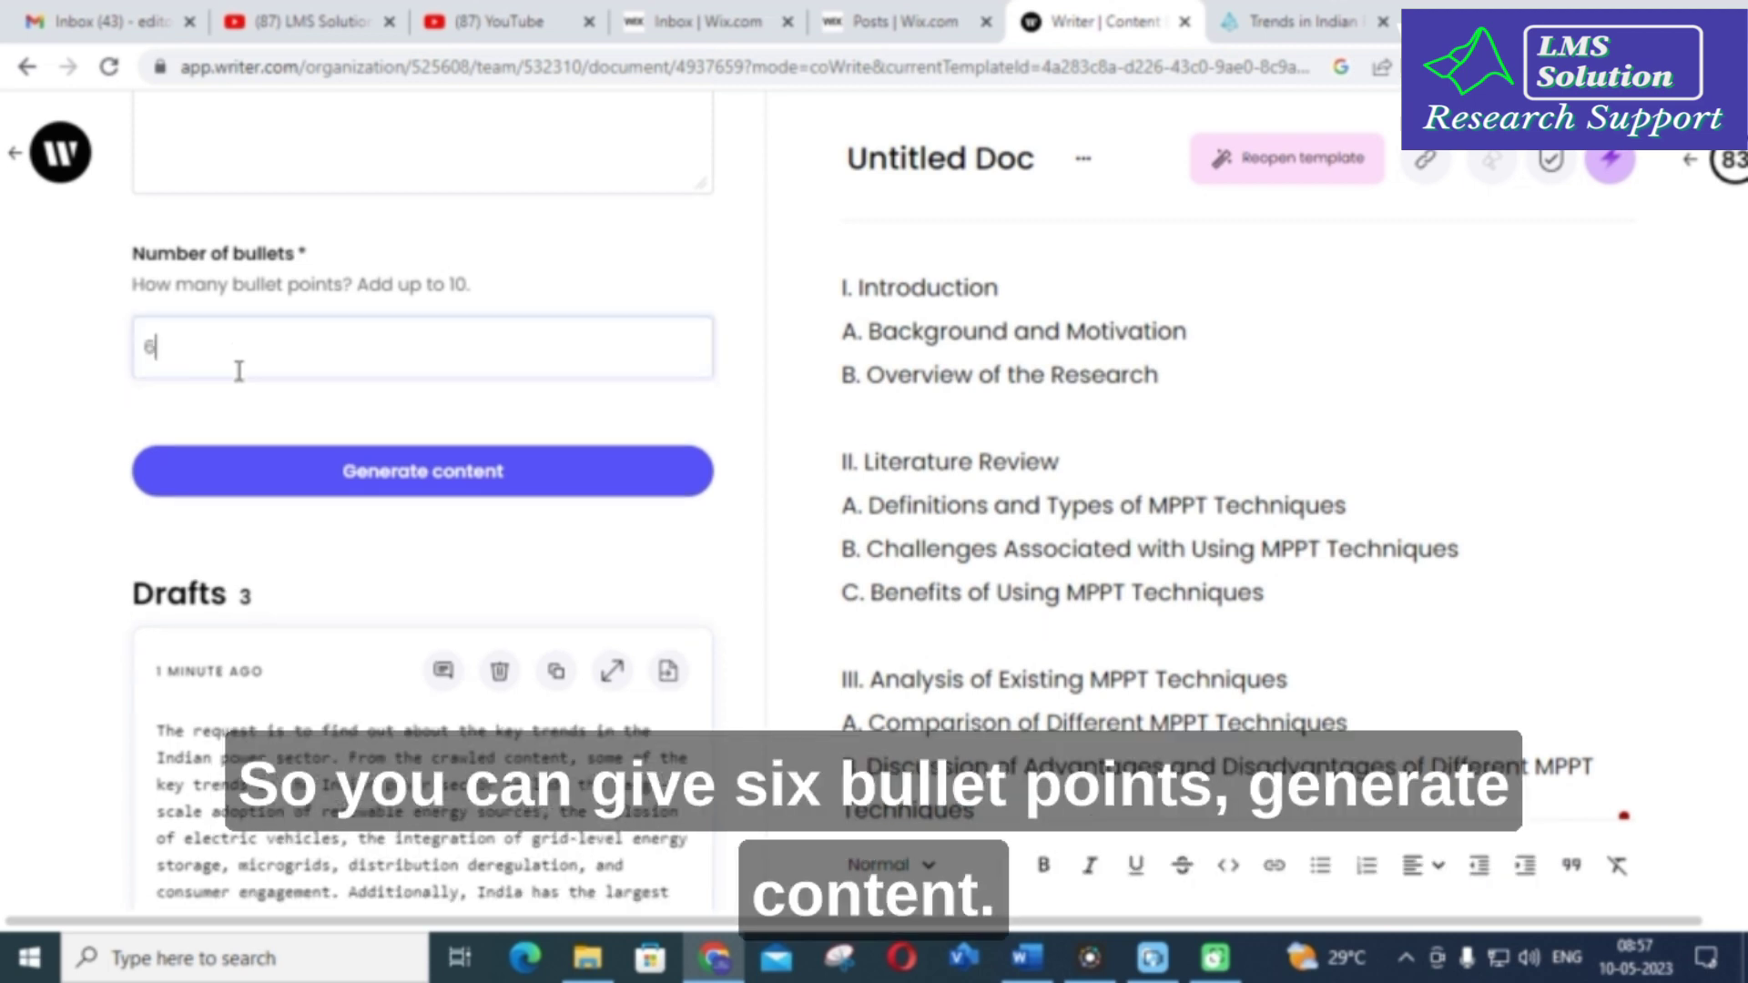
click(507, 487)
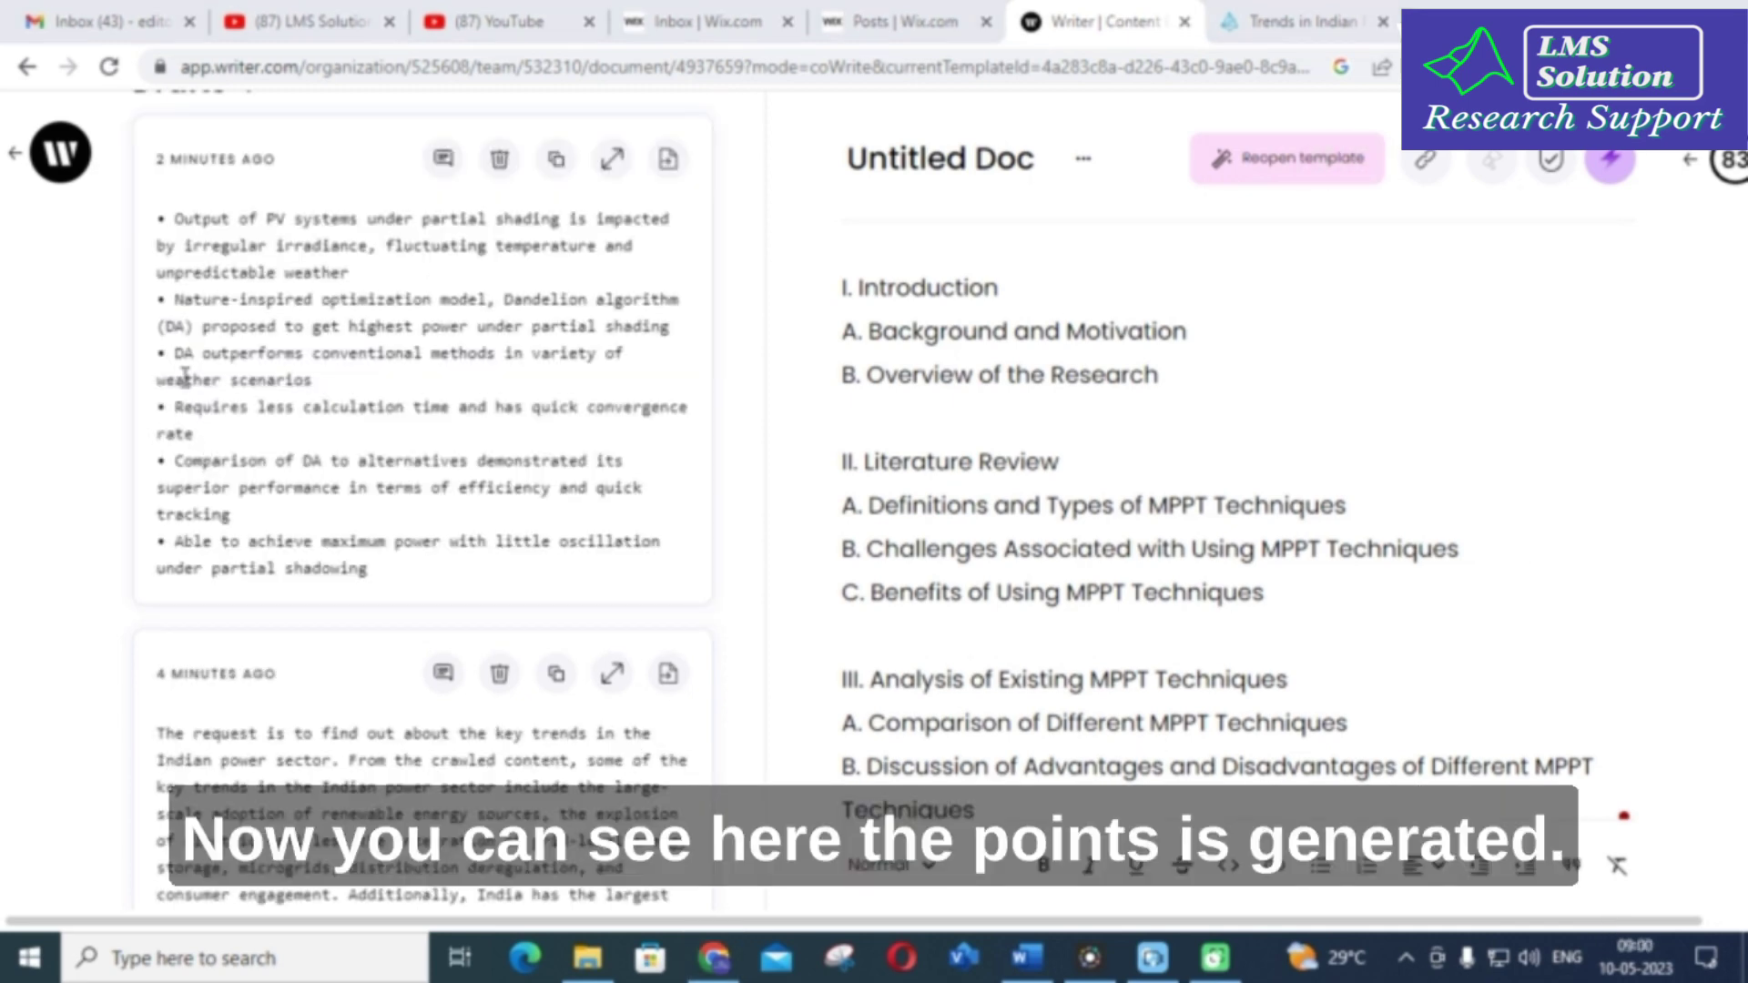
Step: Look over the Drafts list and select all six bullets of the newest summary
scroll(216, 400, down, 15)
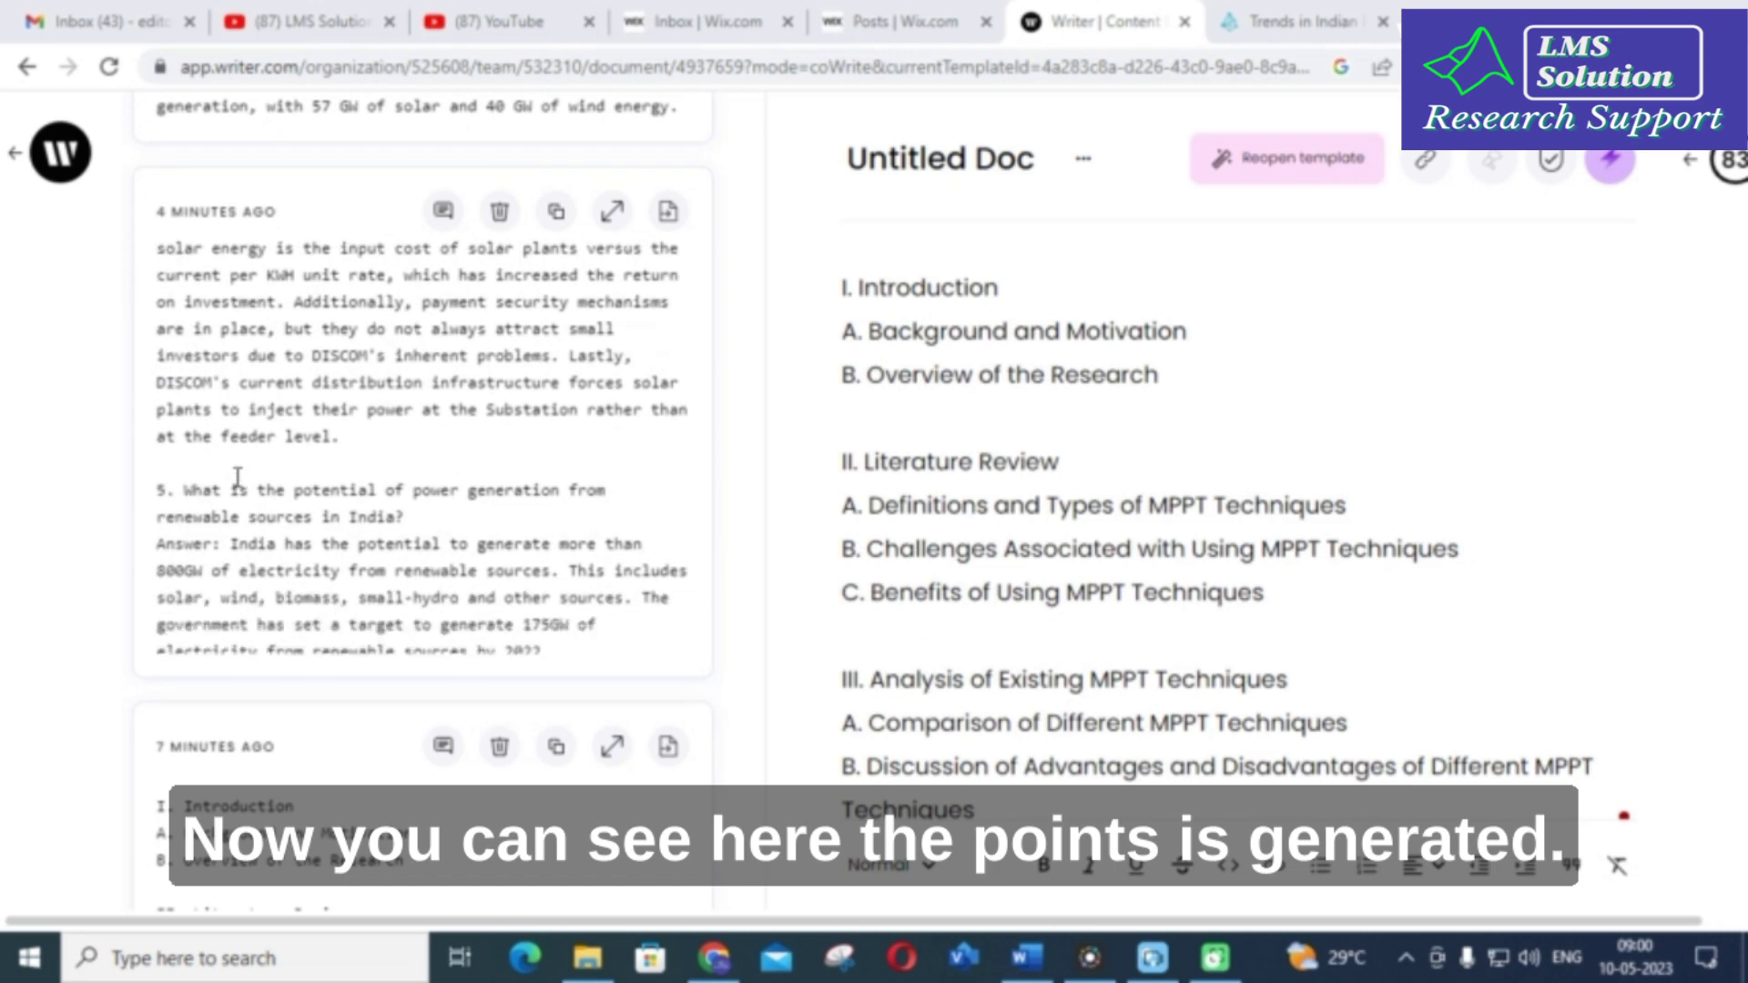
scroll(338, 512, up, 15)
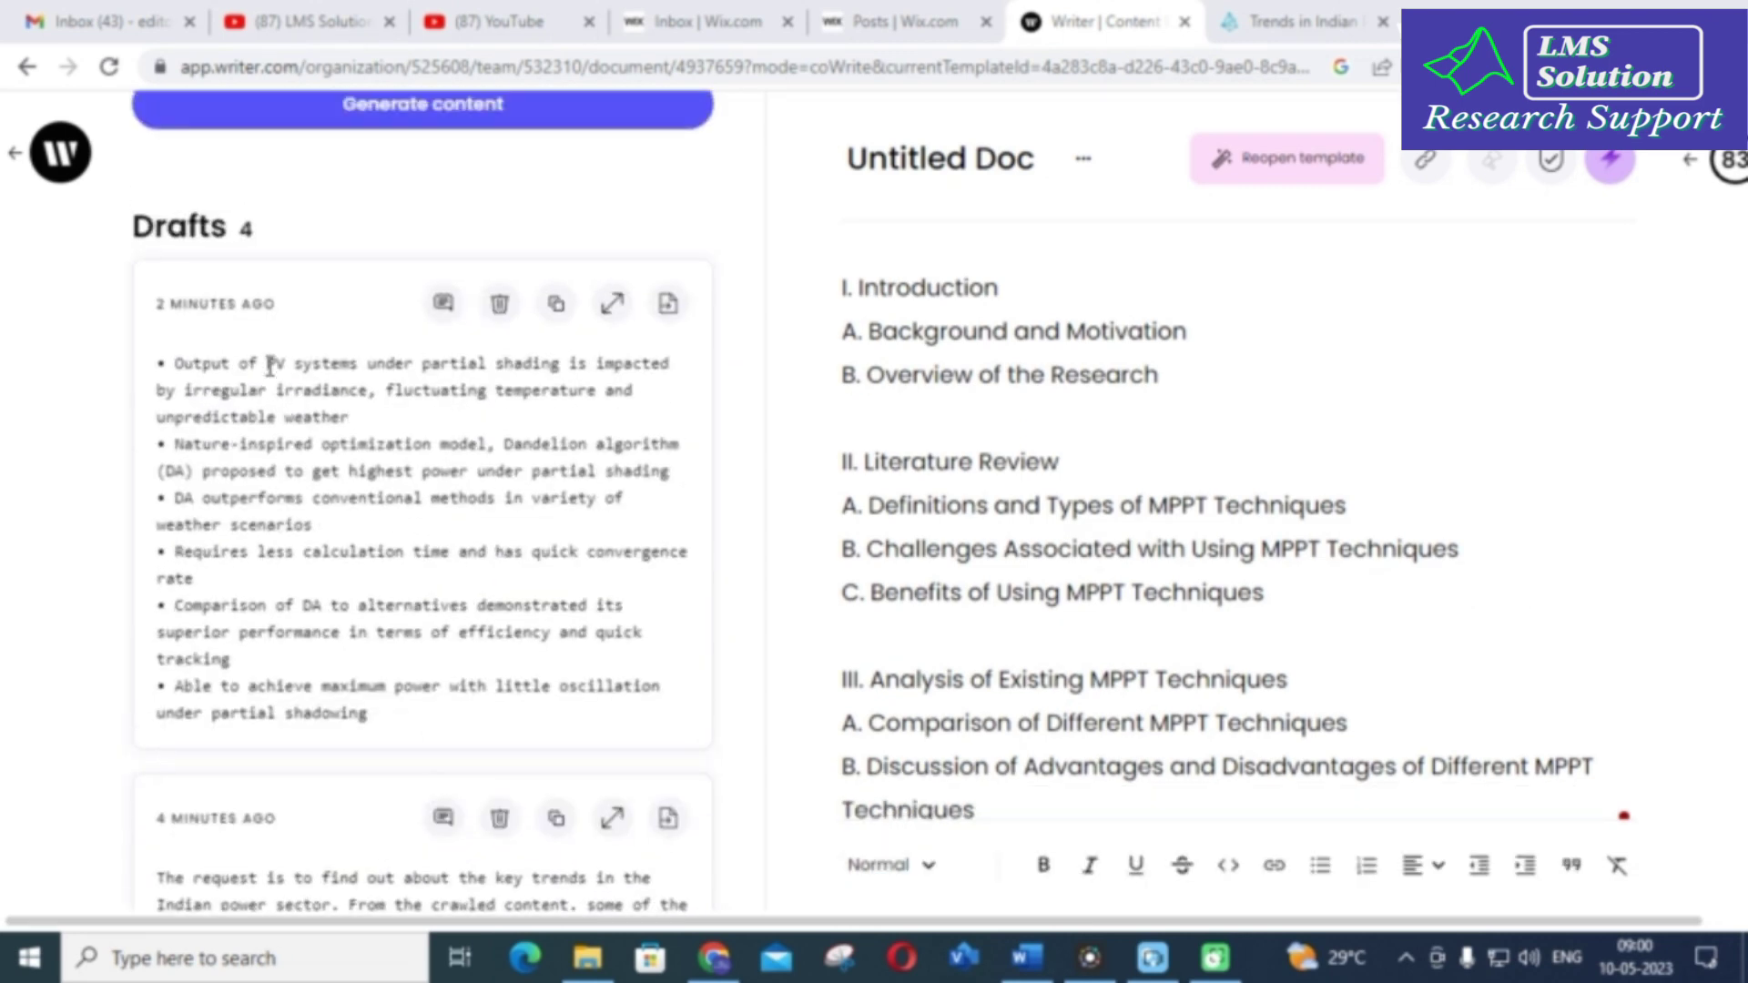
scroll(273, 638, down, 3)
drag(179, 347, 446, 710)
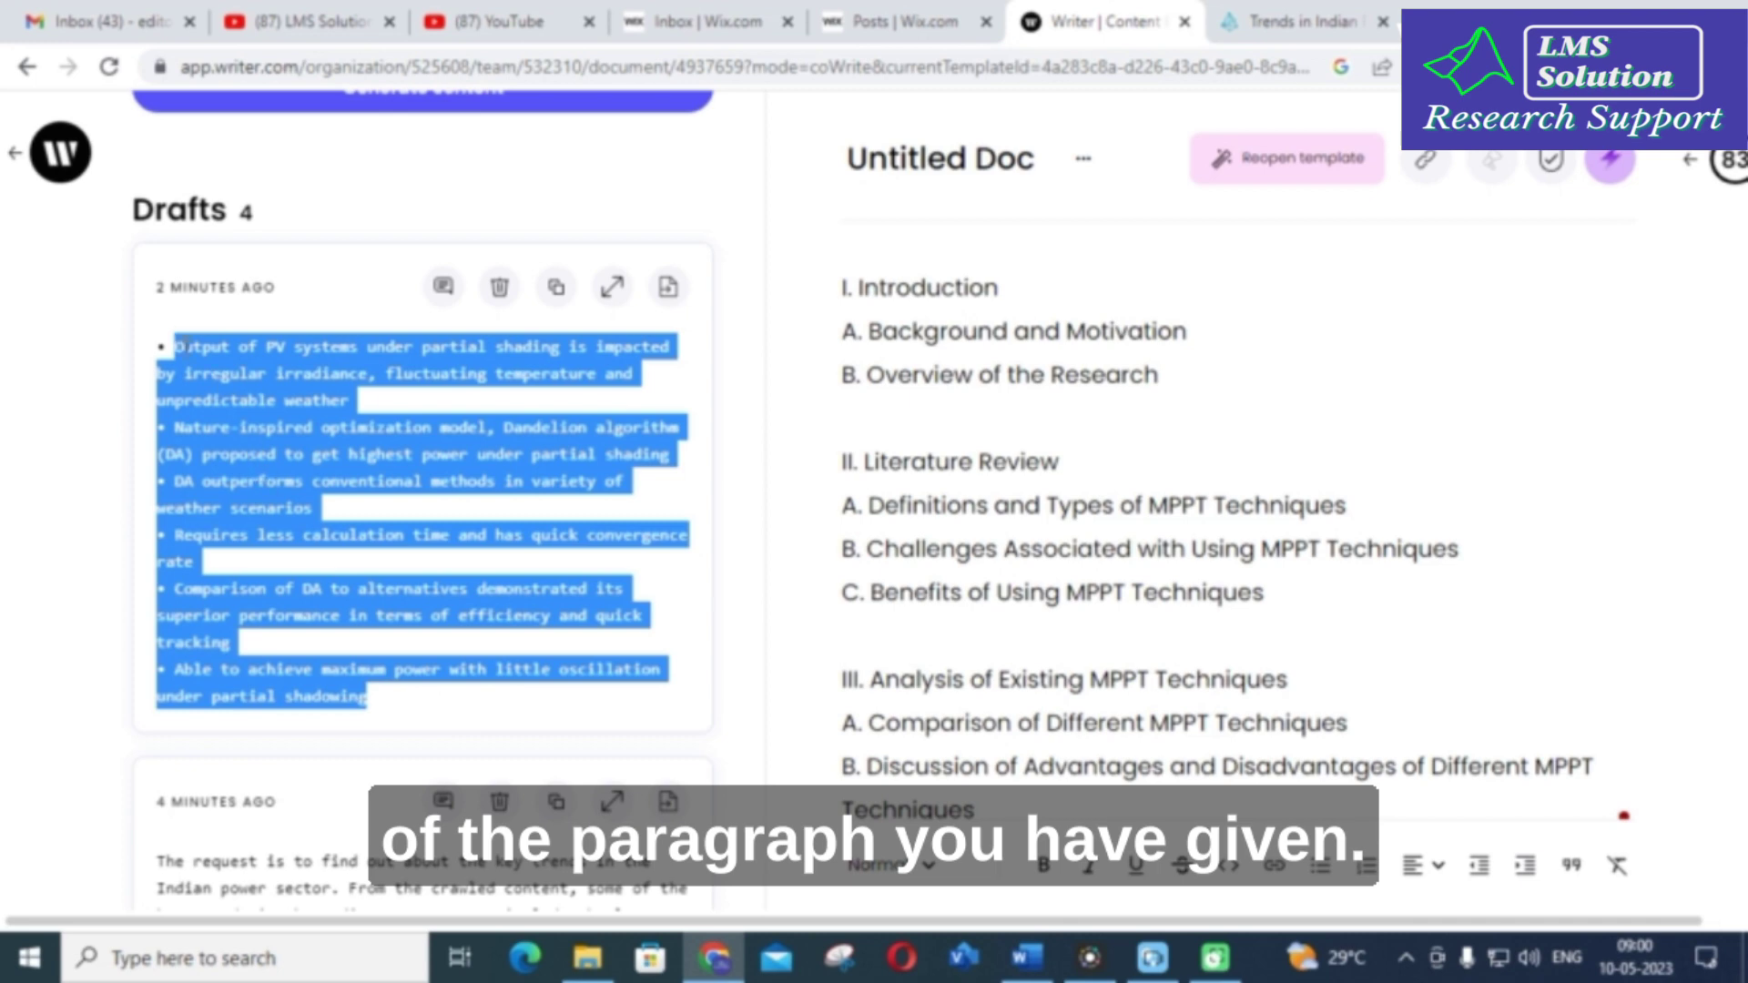
scroll(337, 364, up, 10)
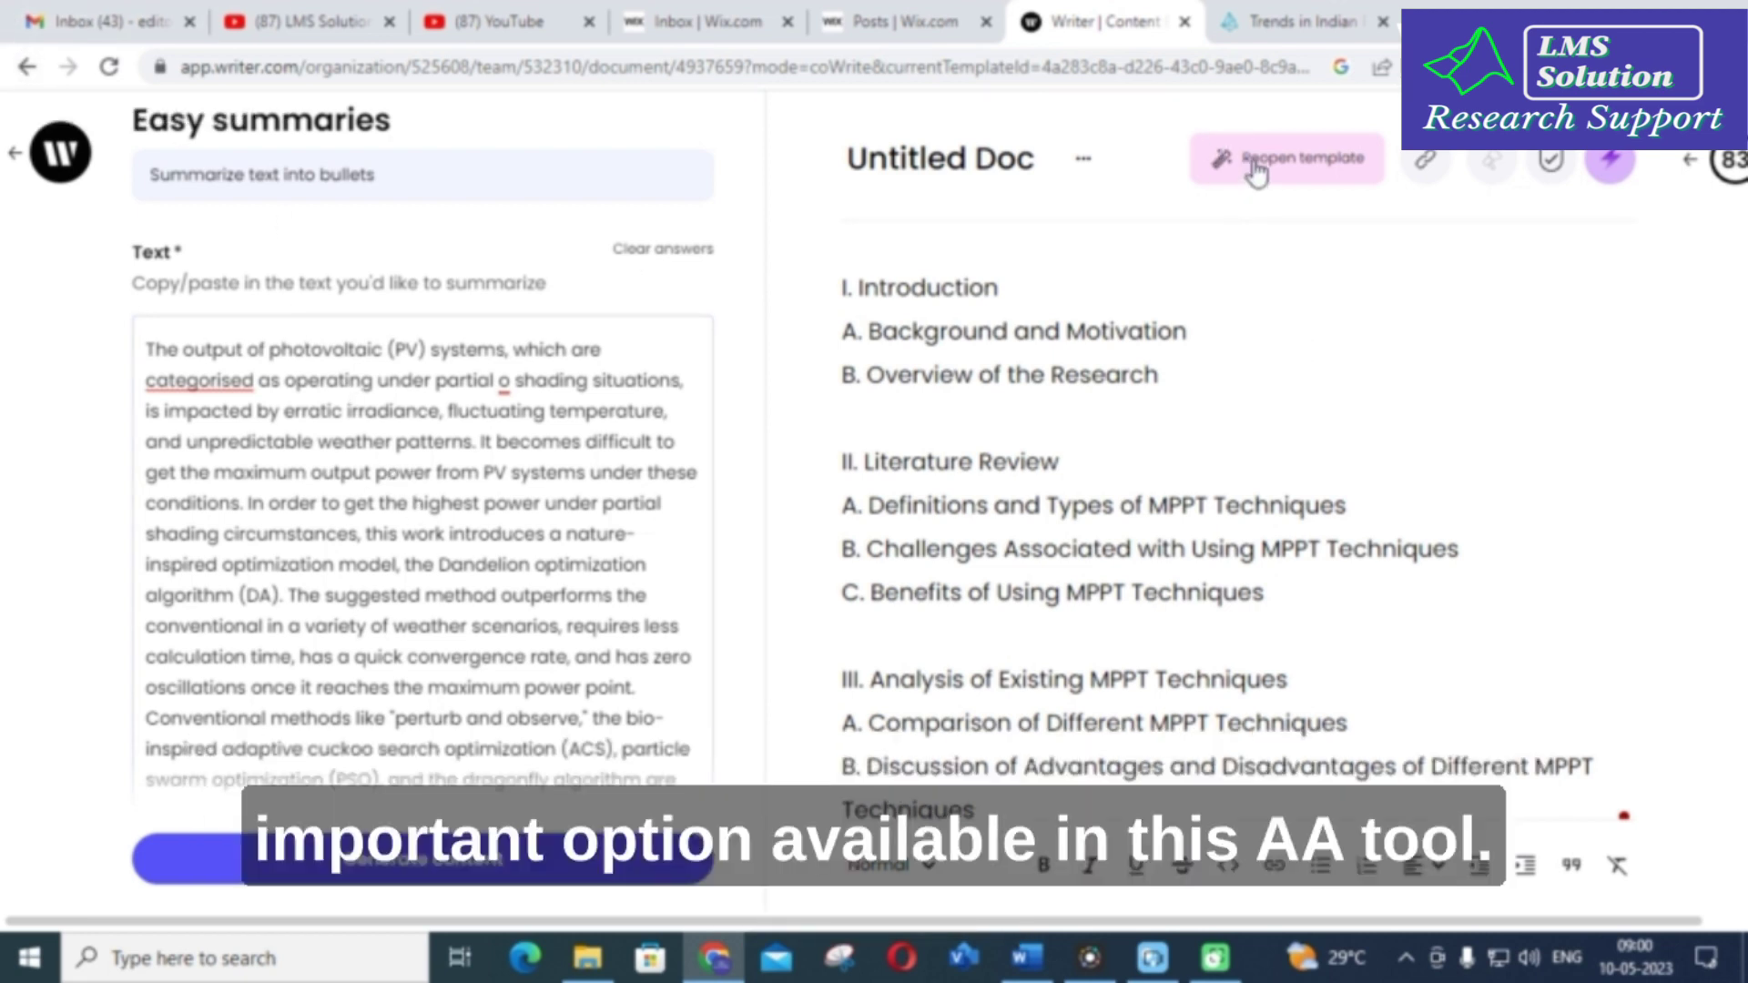
Step: Open the CoWrite template library and scroll through All templates
click(1225, 156)
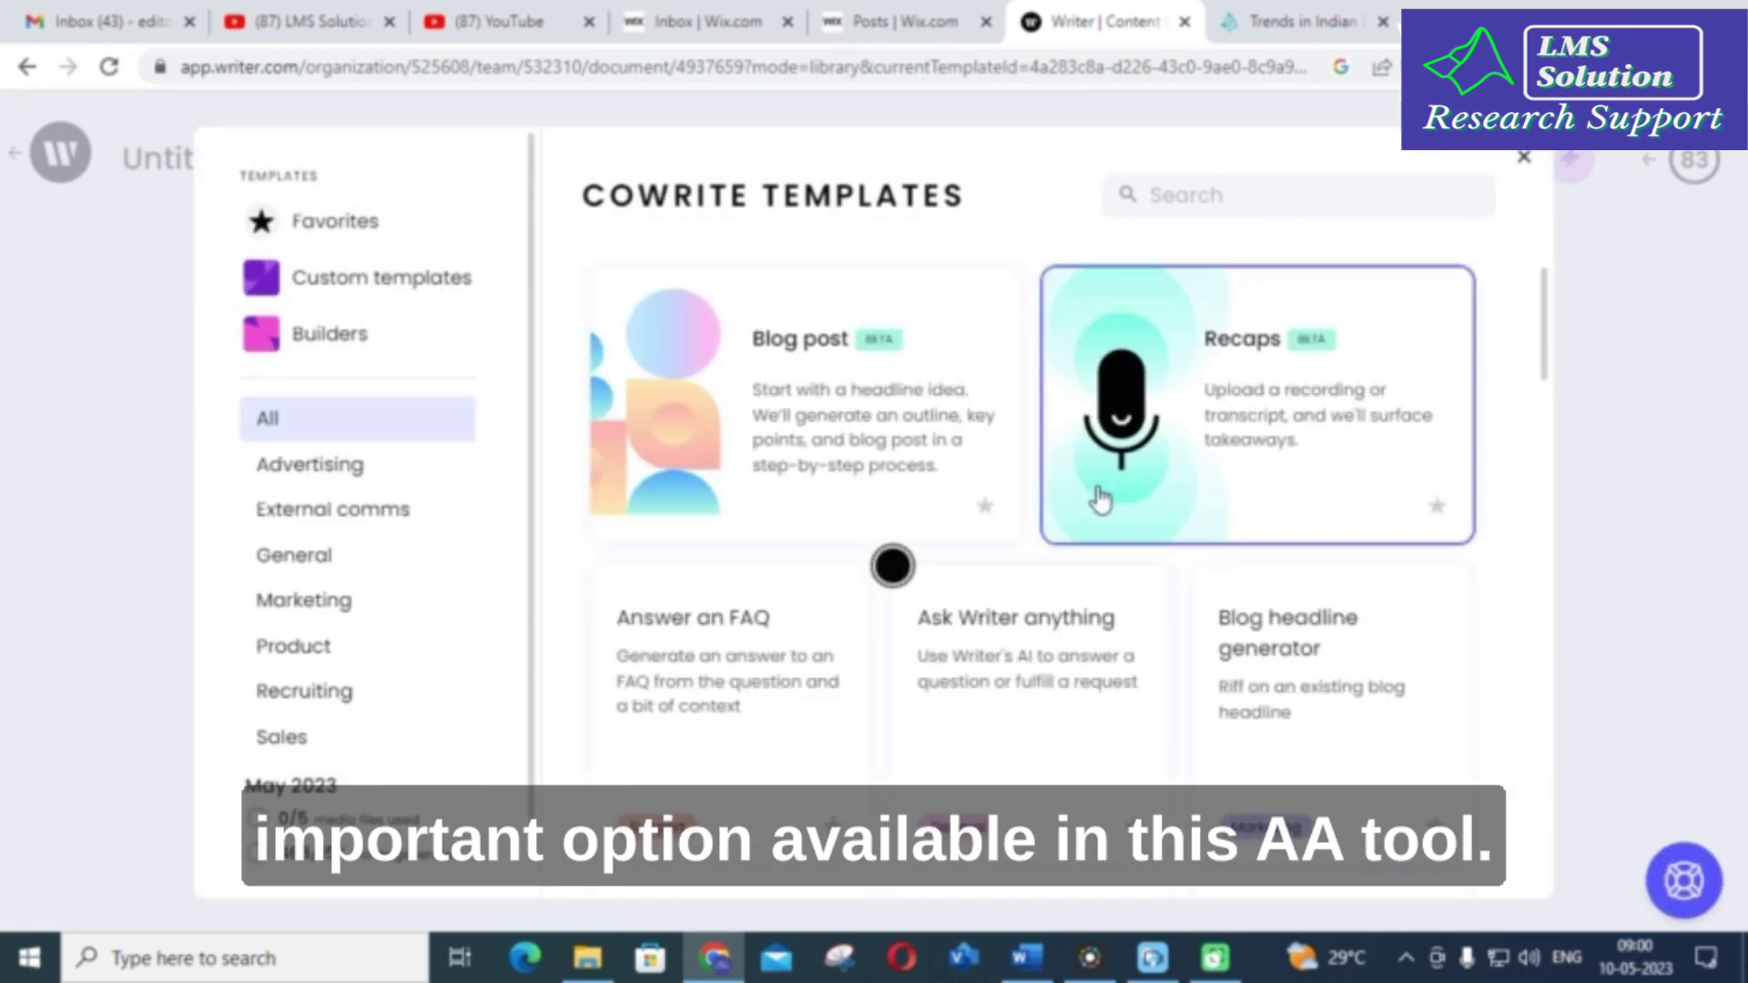
scroll(947, 534, down, 3)
scroll(909, 465, down, 2)
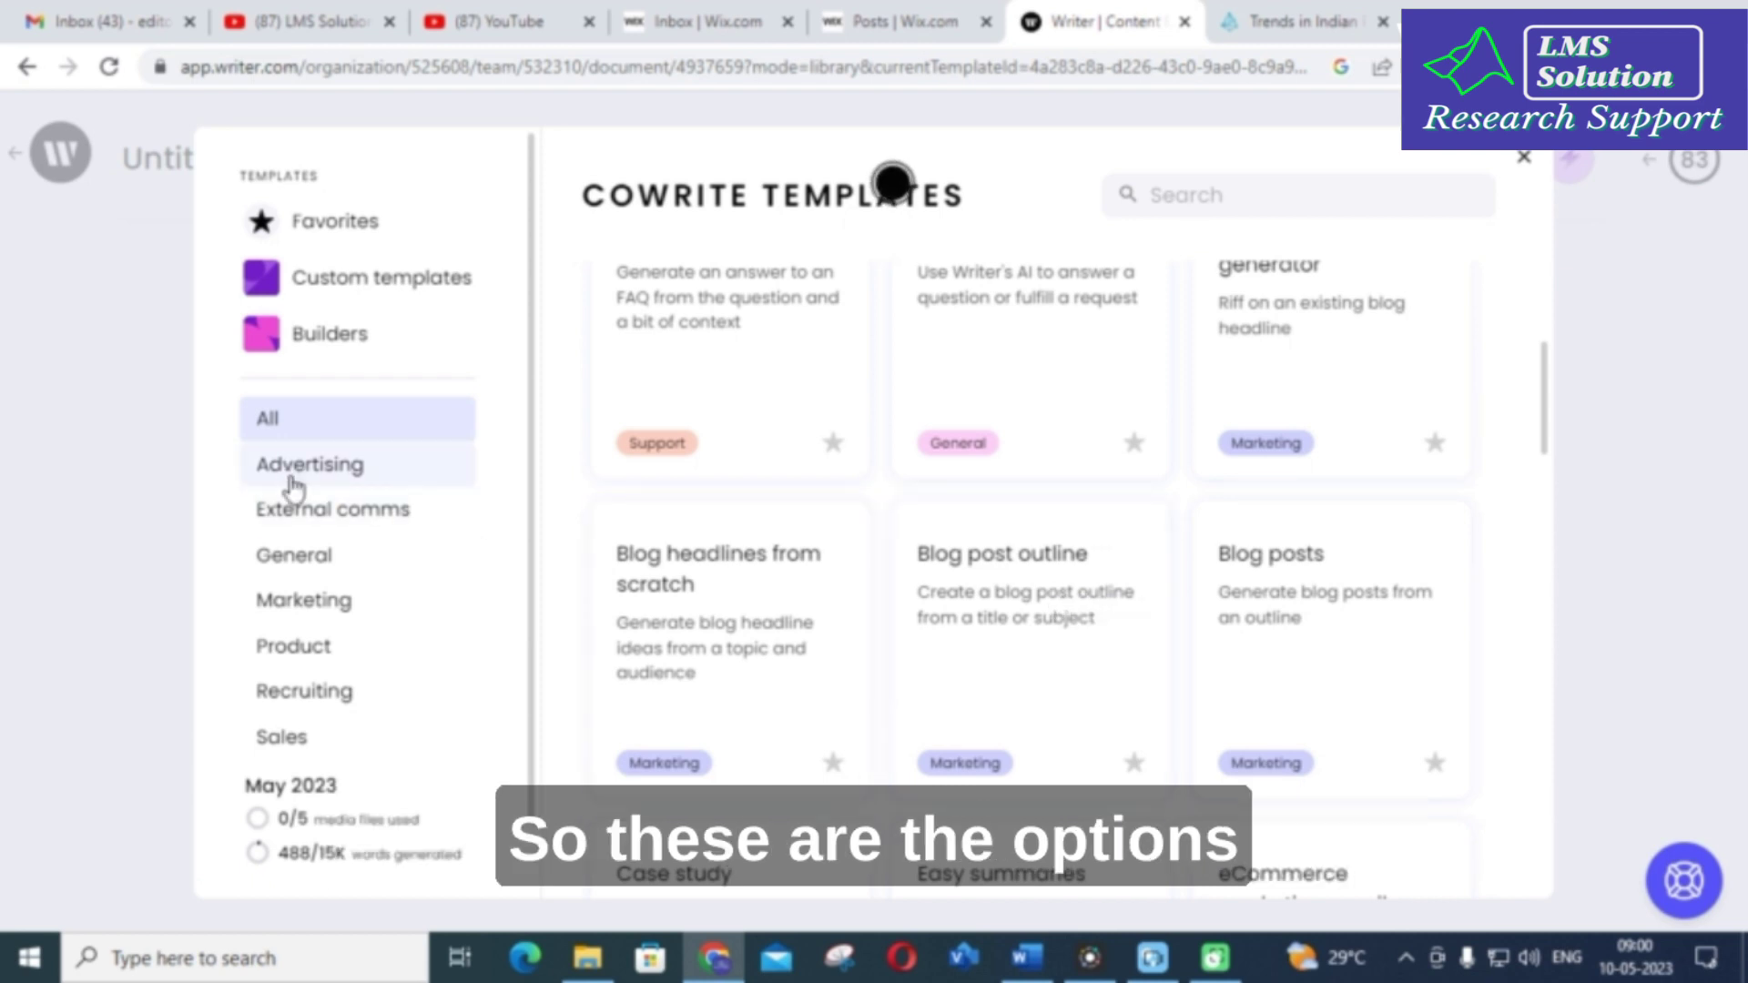
scroll(301, 510, down, 1)
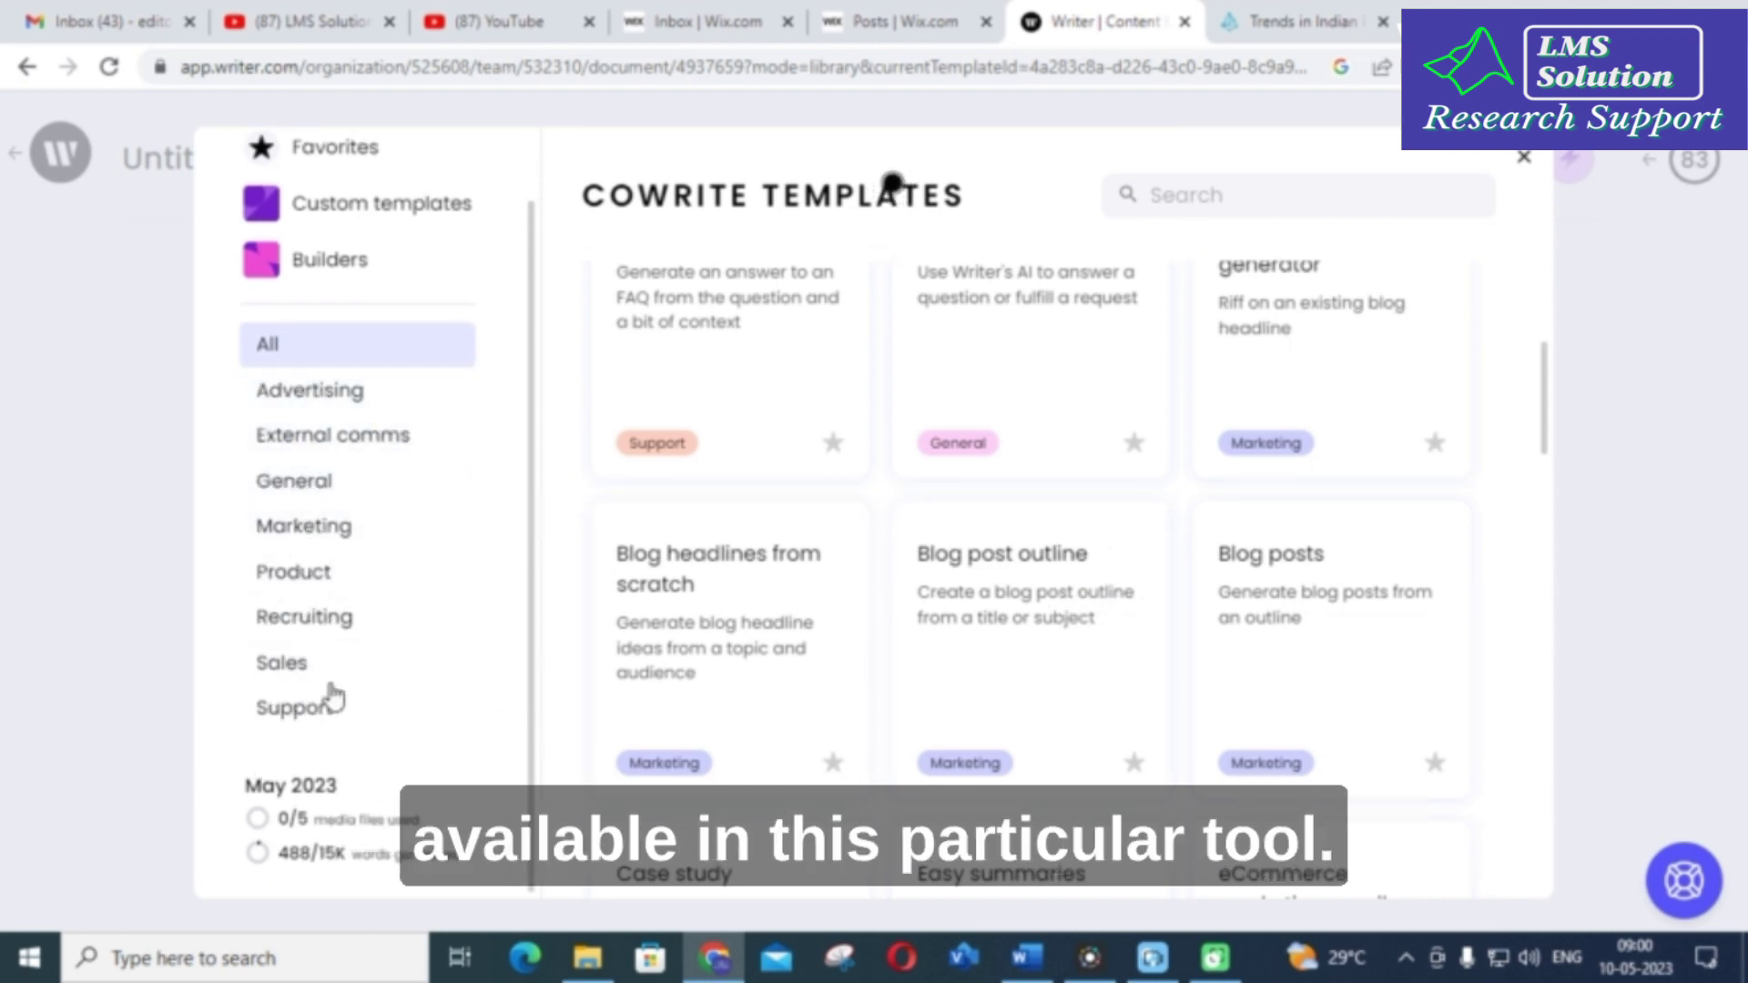
scroll(347, 574, up, 1)
Step: Browse the Advertising, External comms, Product, Recruiting and Sales template categories
click(359, 470)
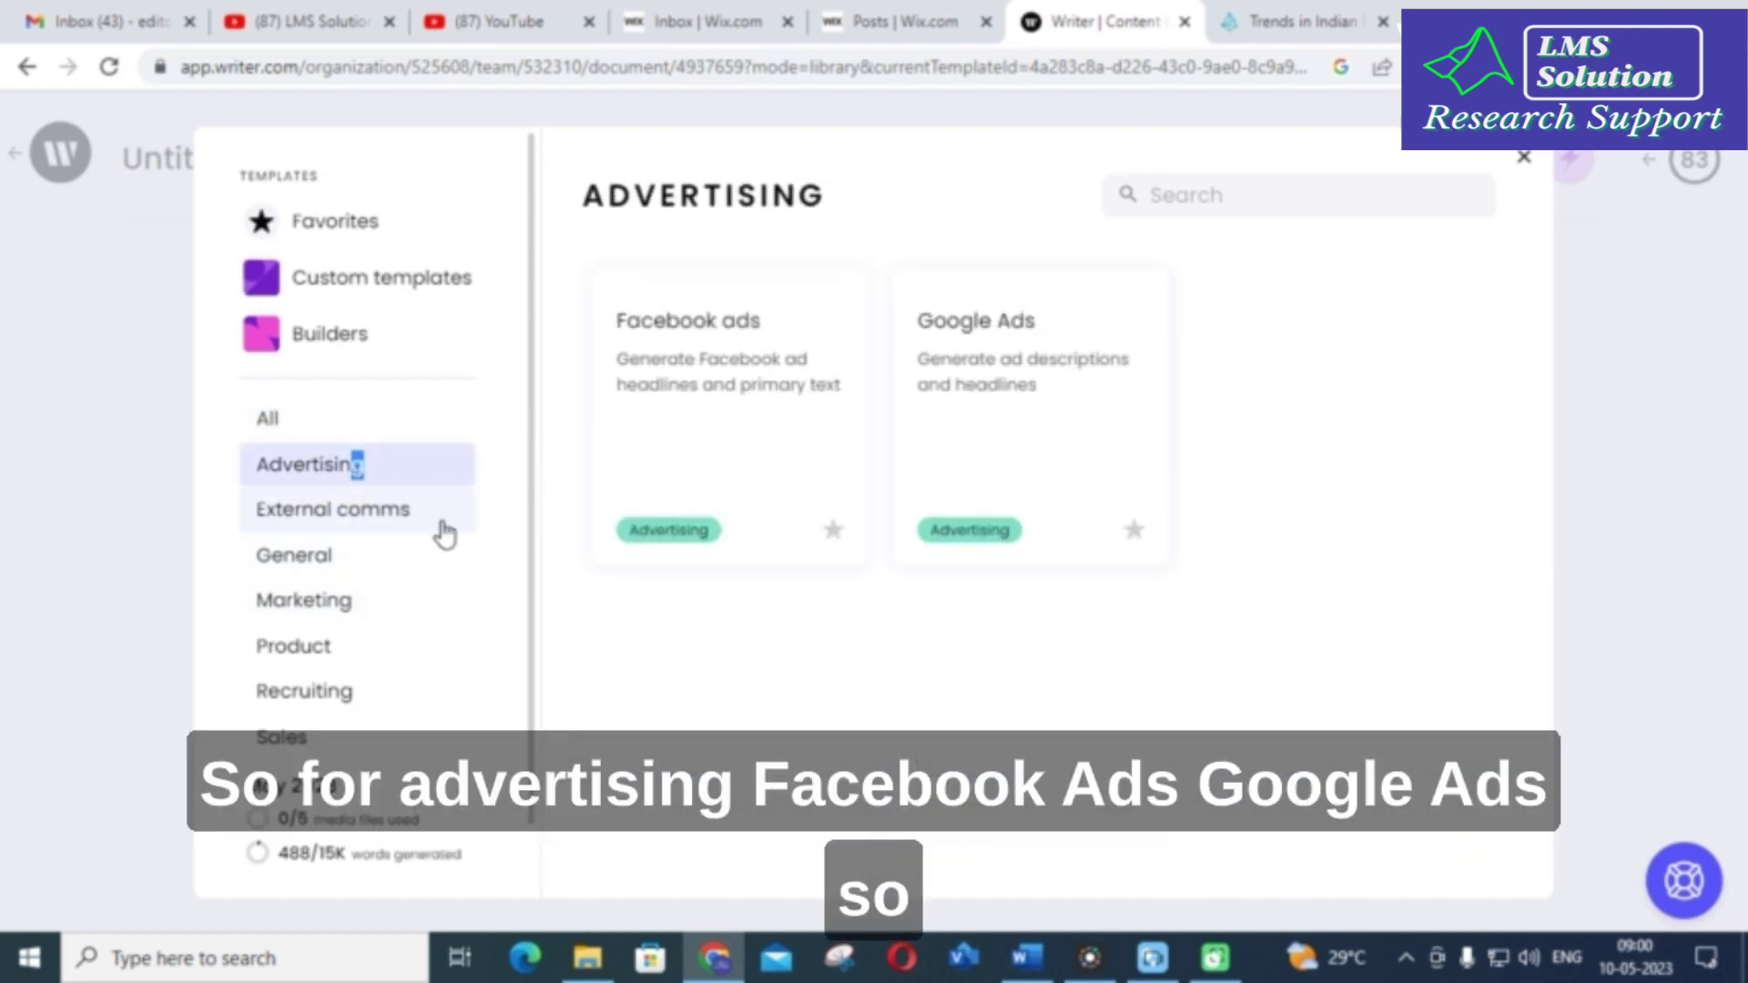
click(389, 530)
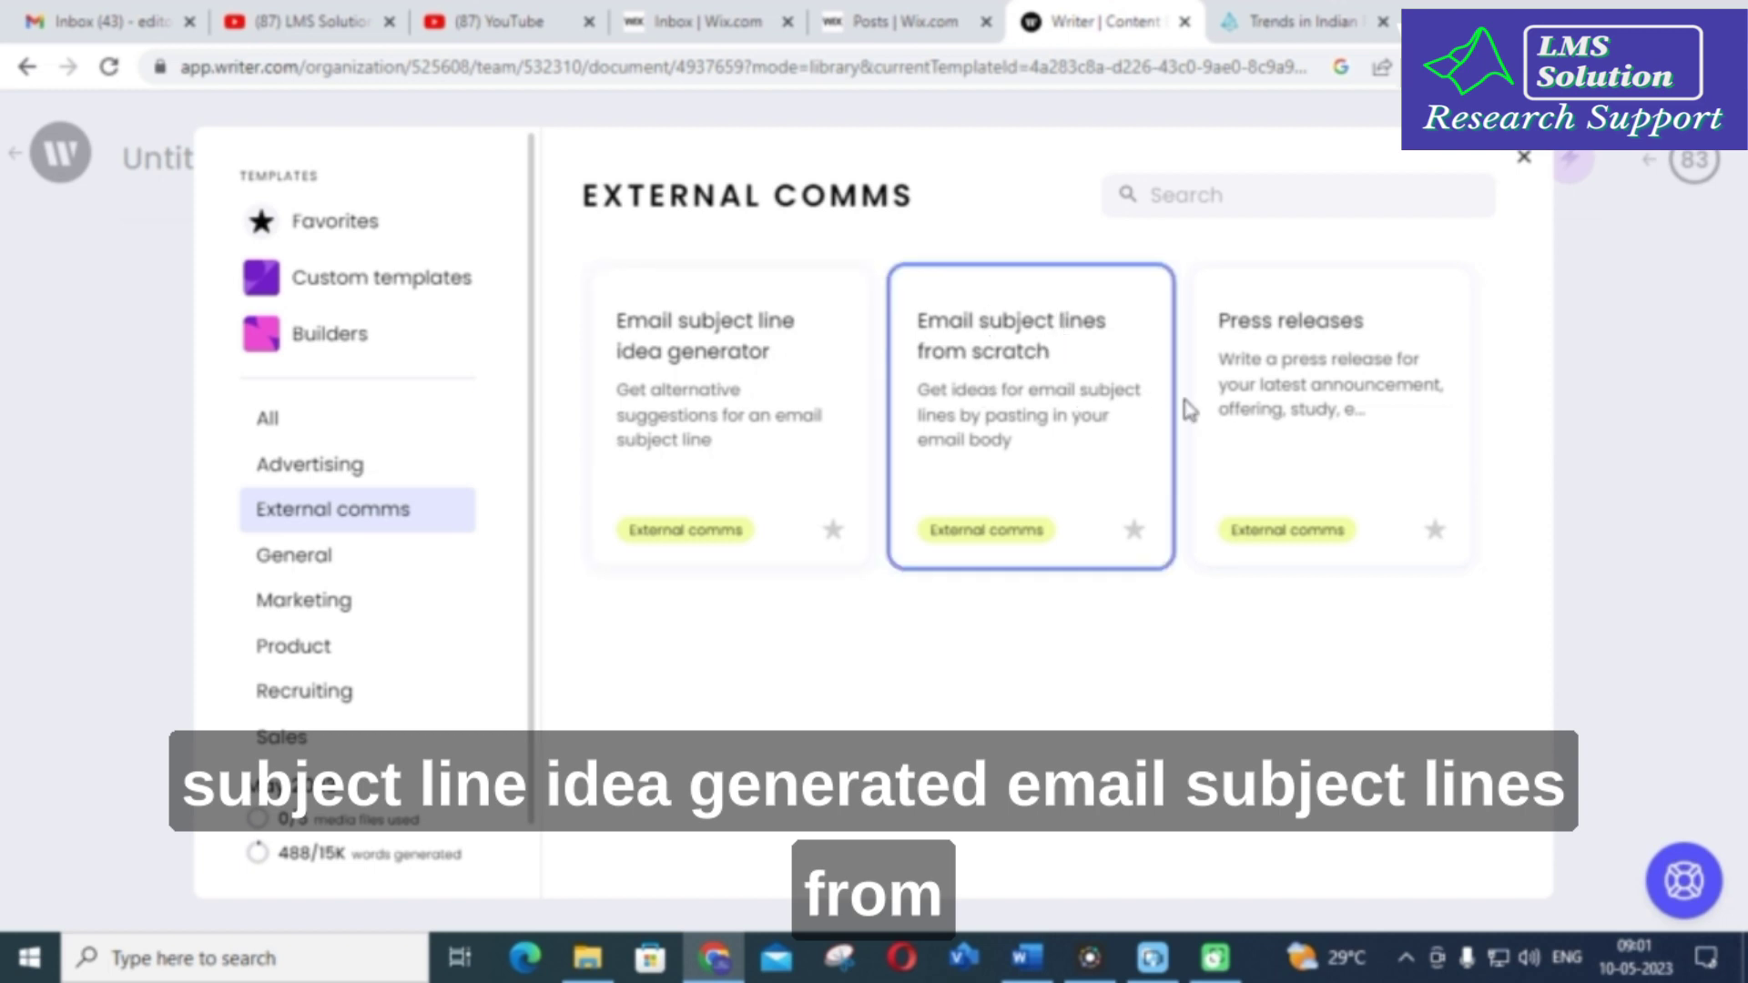
click(306, 650)
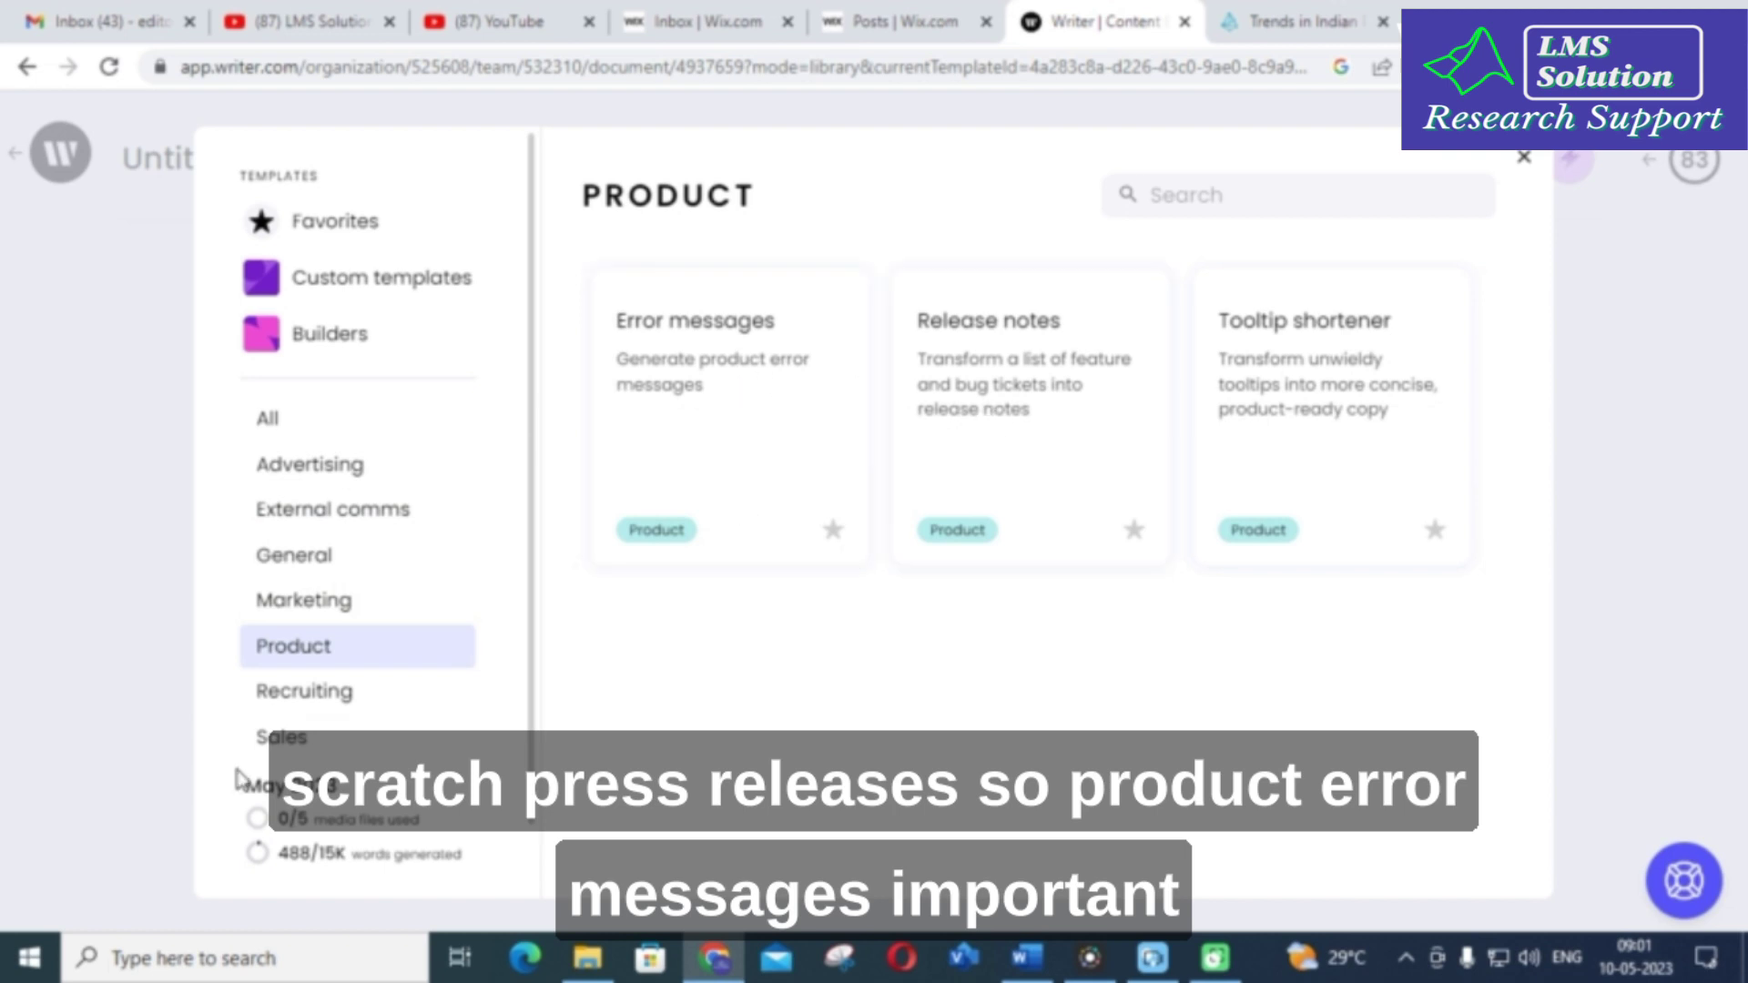
click(310, 697)
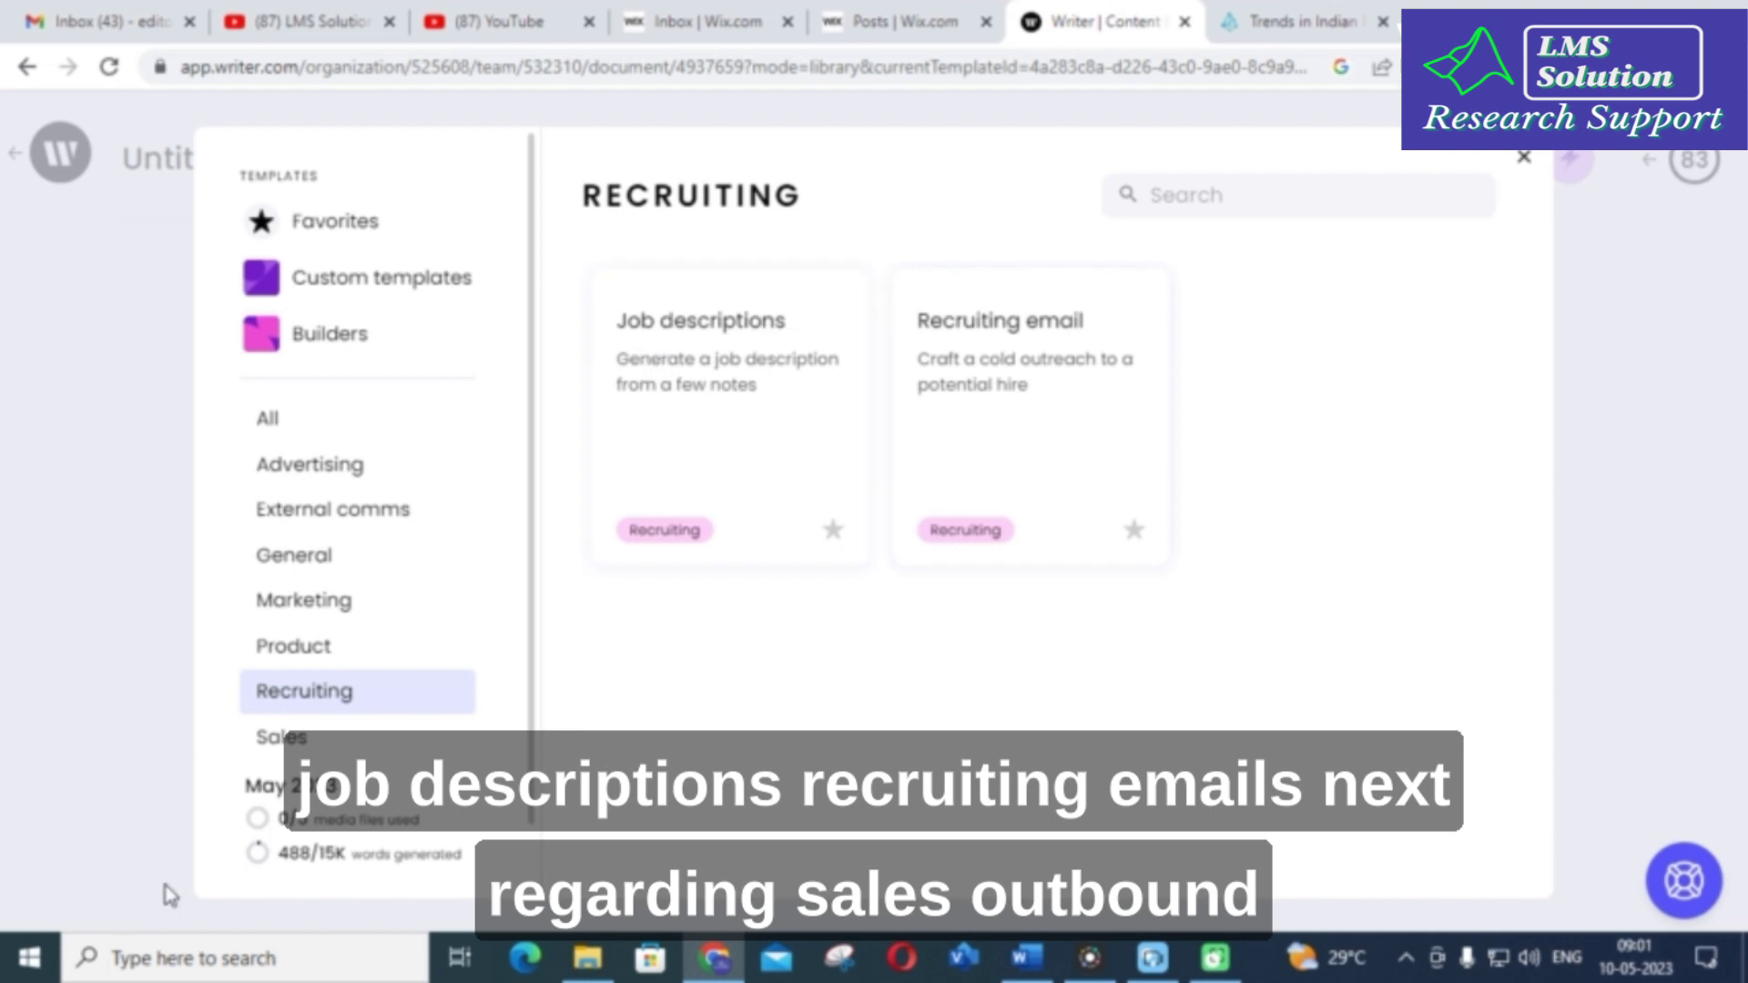
click(344, 742)
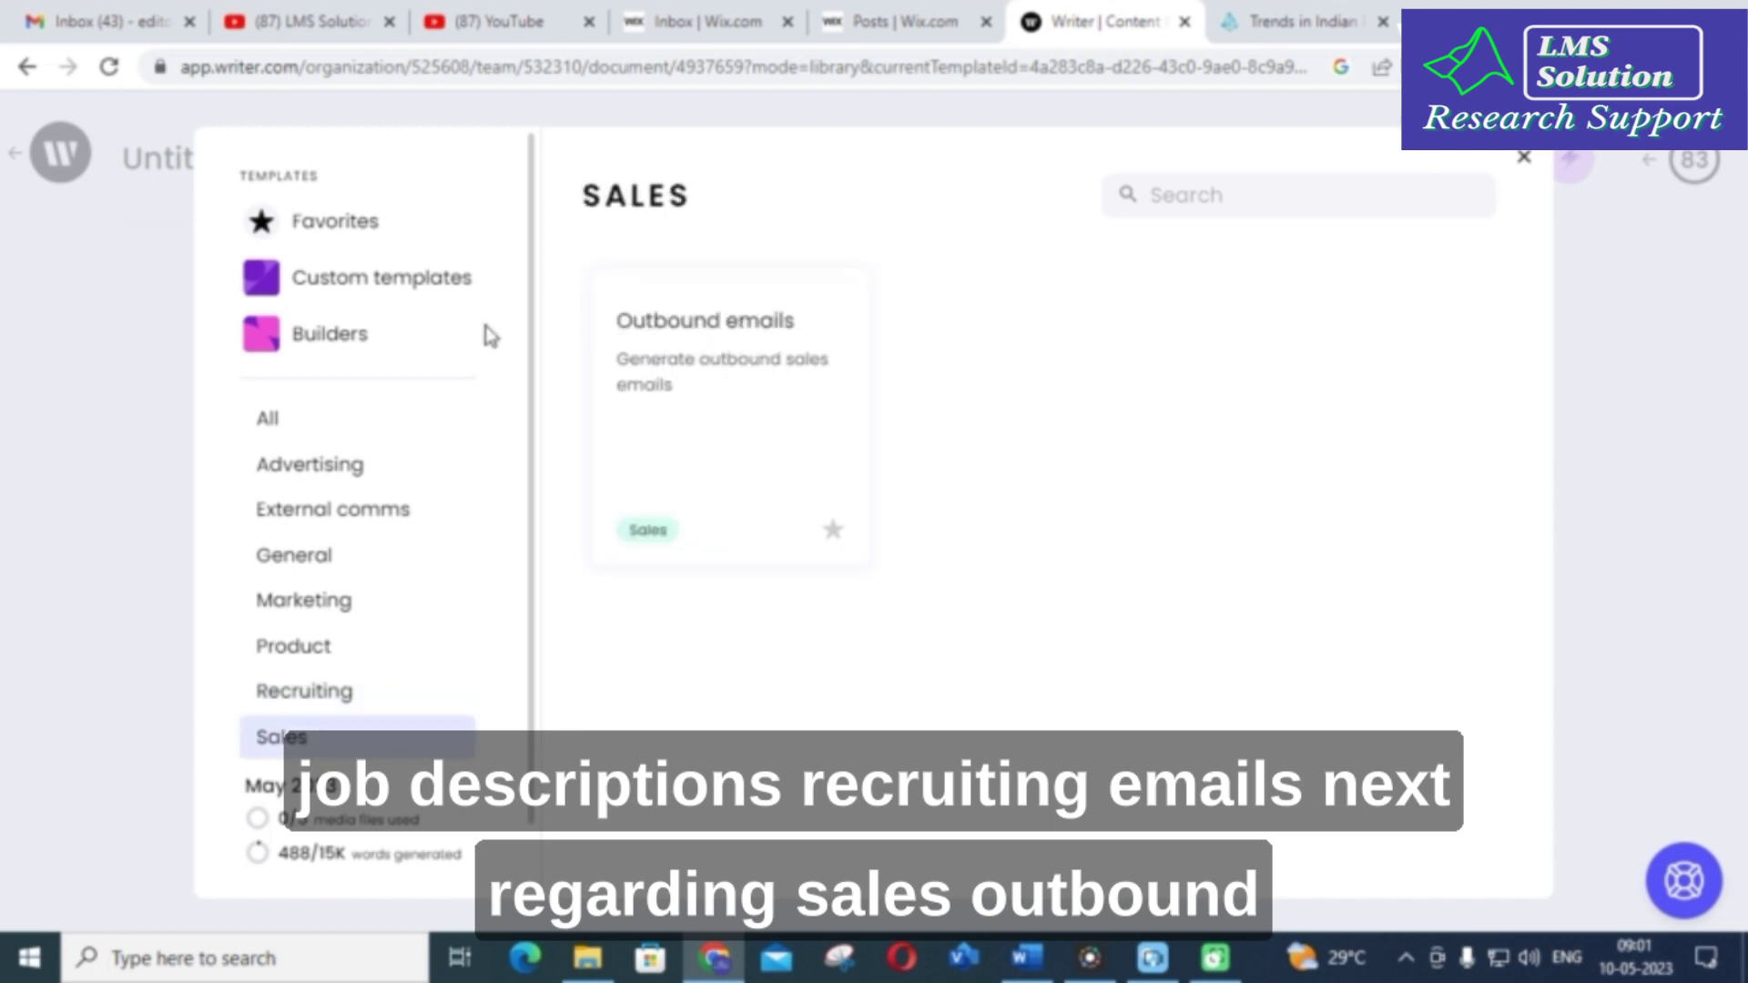
scroll(342, 515, down, 1)
scroll(354, 455, up, 1)
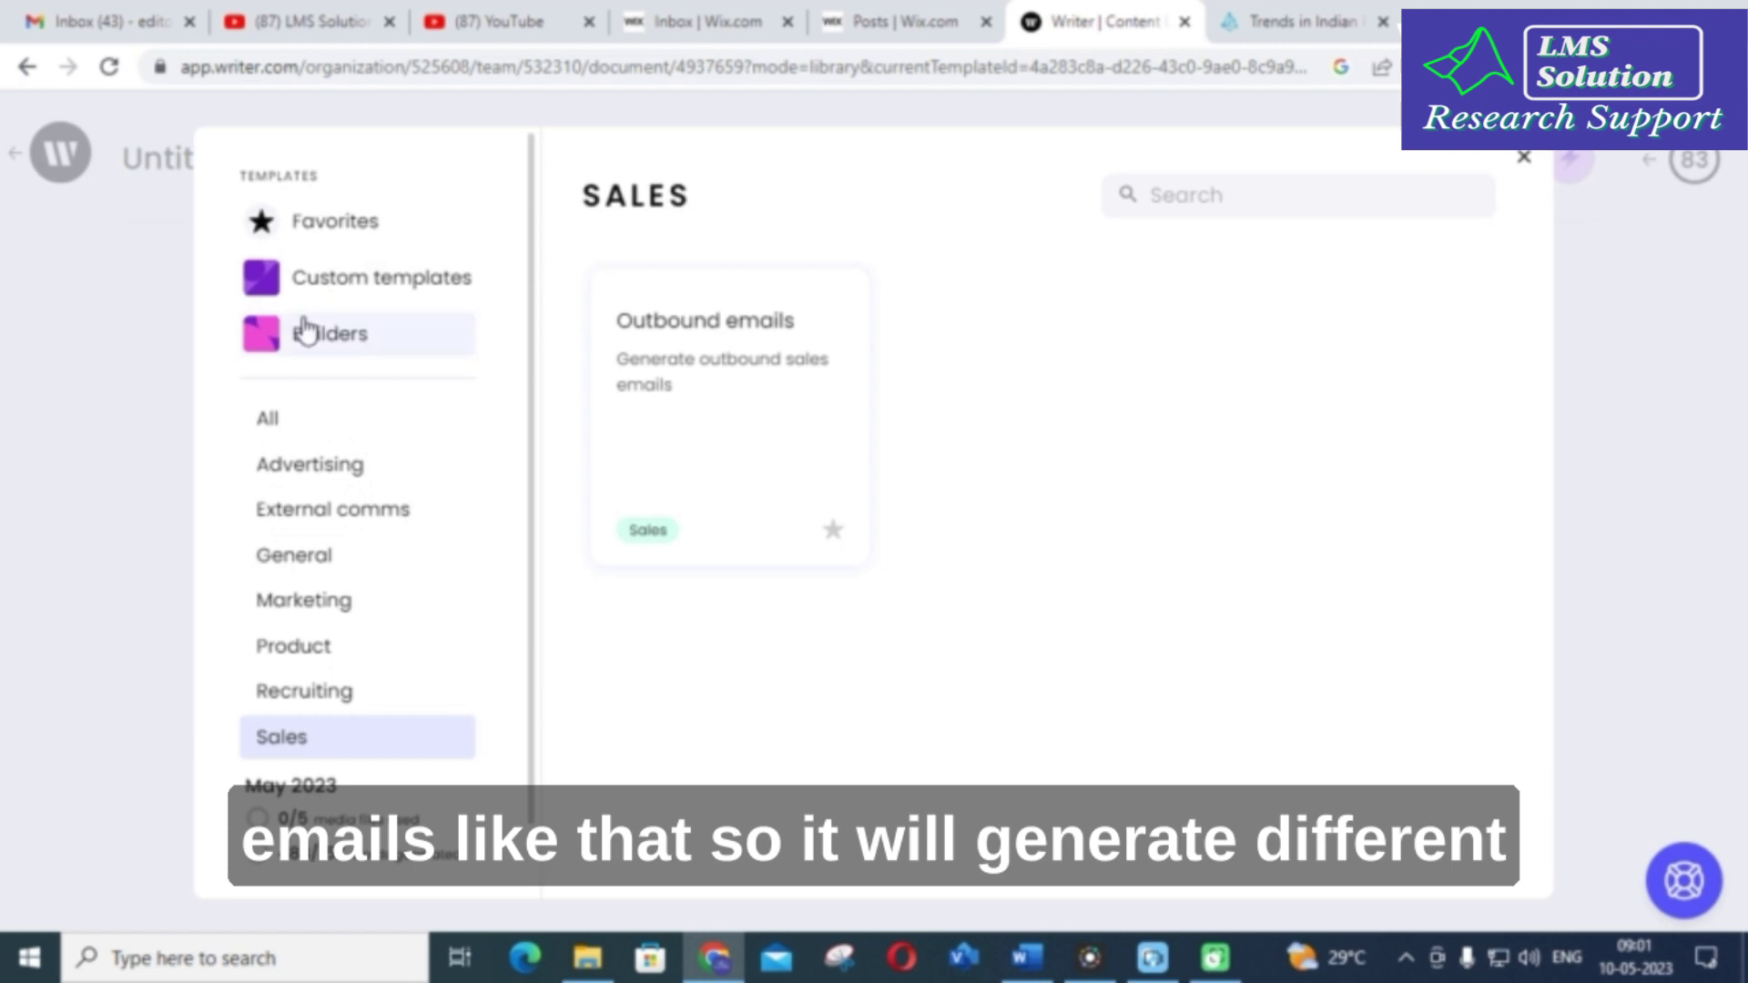
Step: Check Favorites and the Enterprise-only Custom templates page, then close the library
click(355, 225)
click(363, 276)
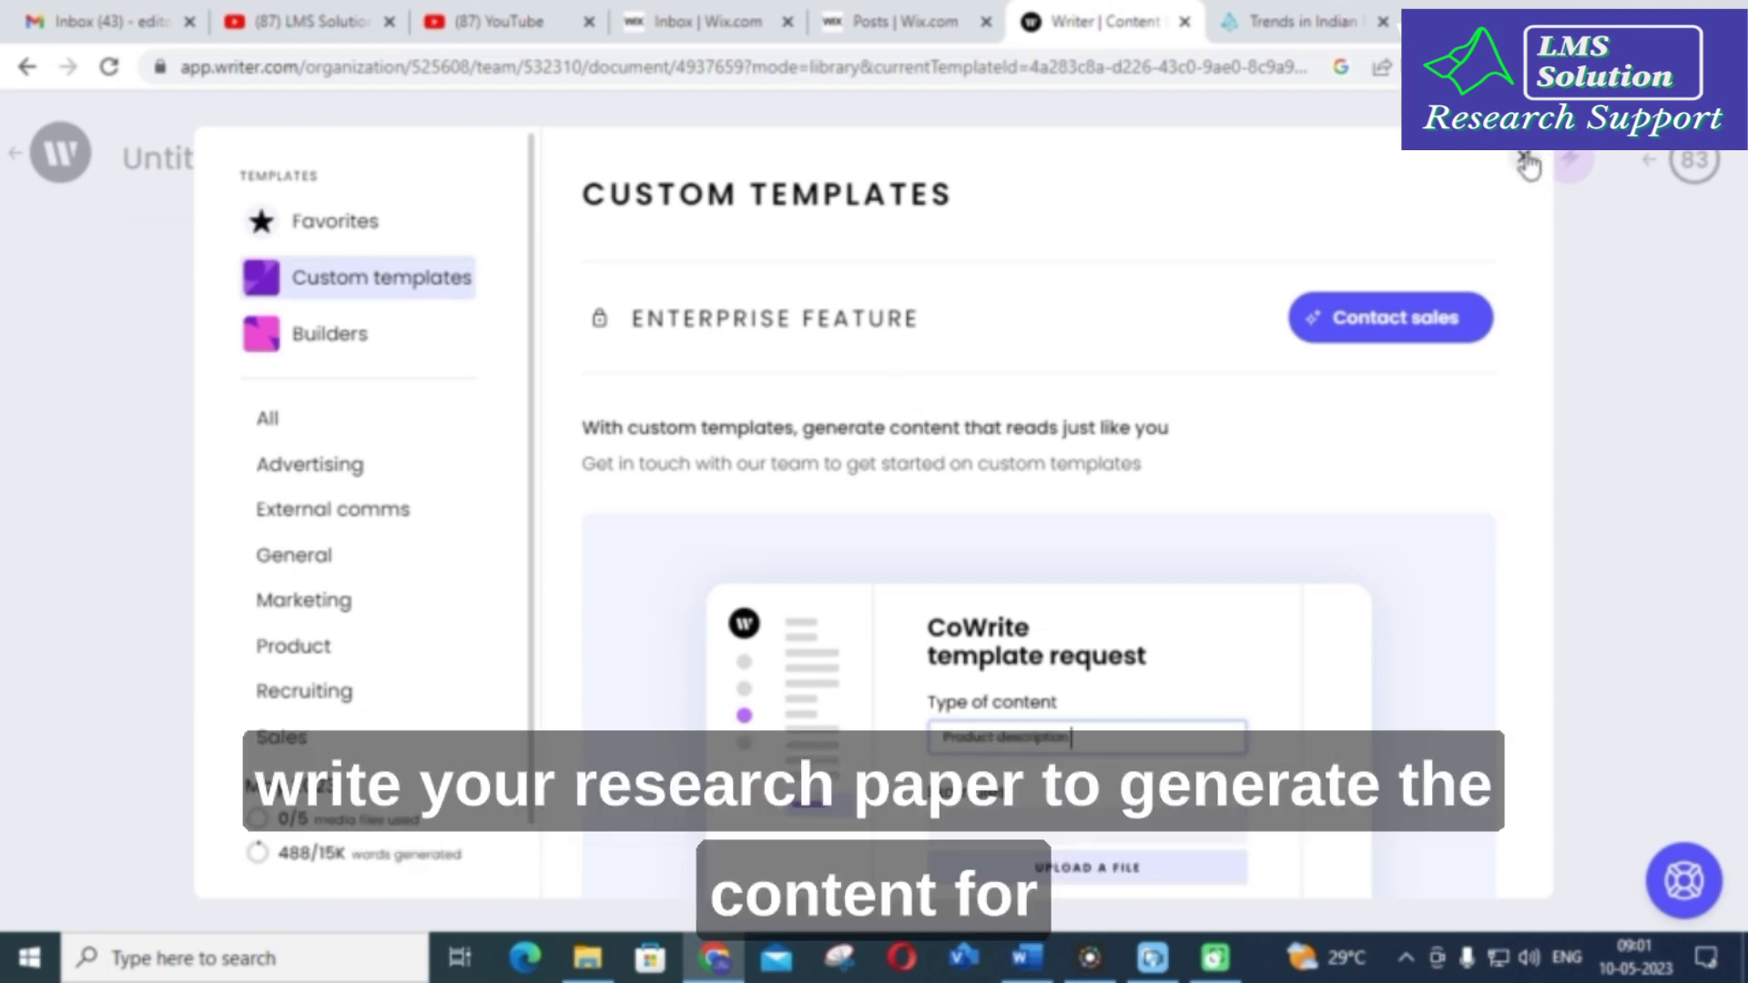
click(1527, 163)
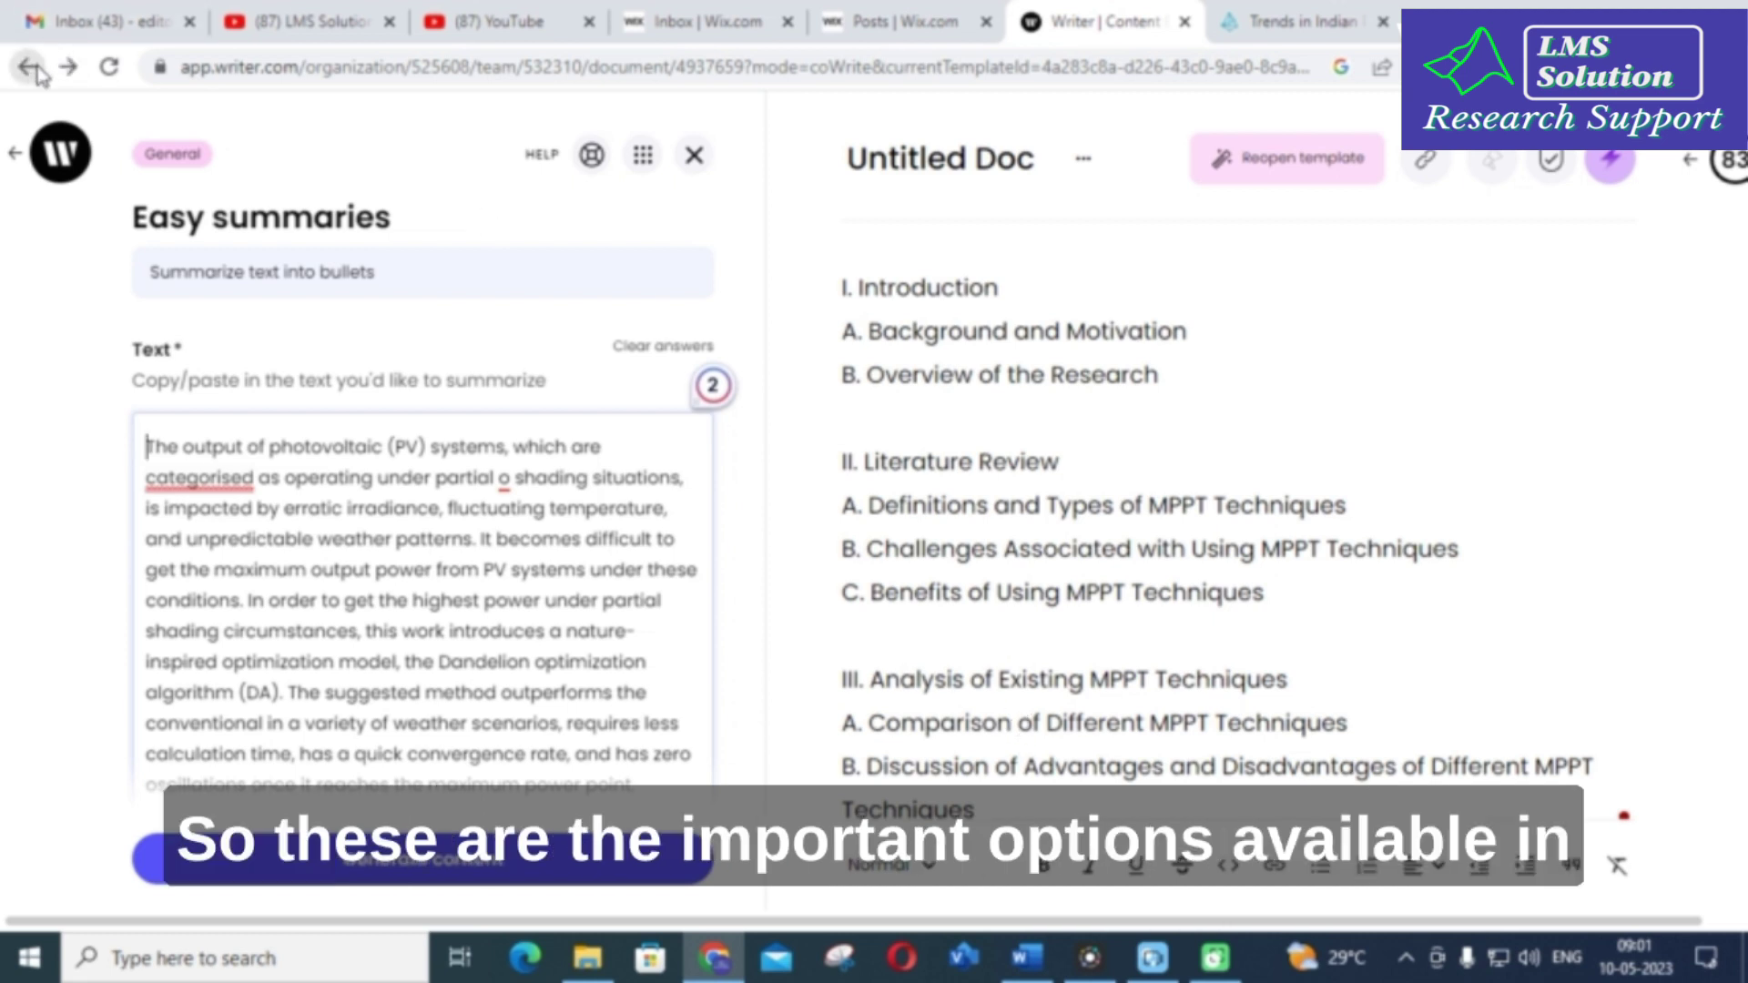
Step: Close Easy summaries and review the 7 Terms and Style suggestions for the outline
click(694, 156)
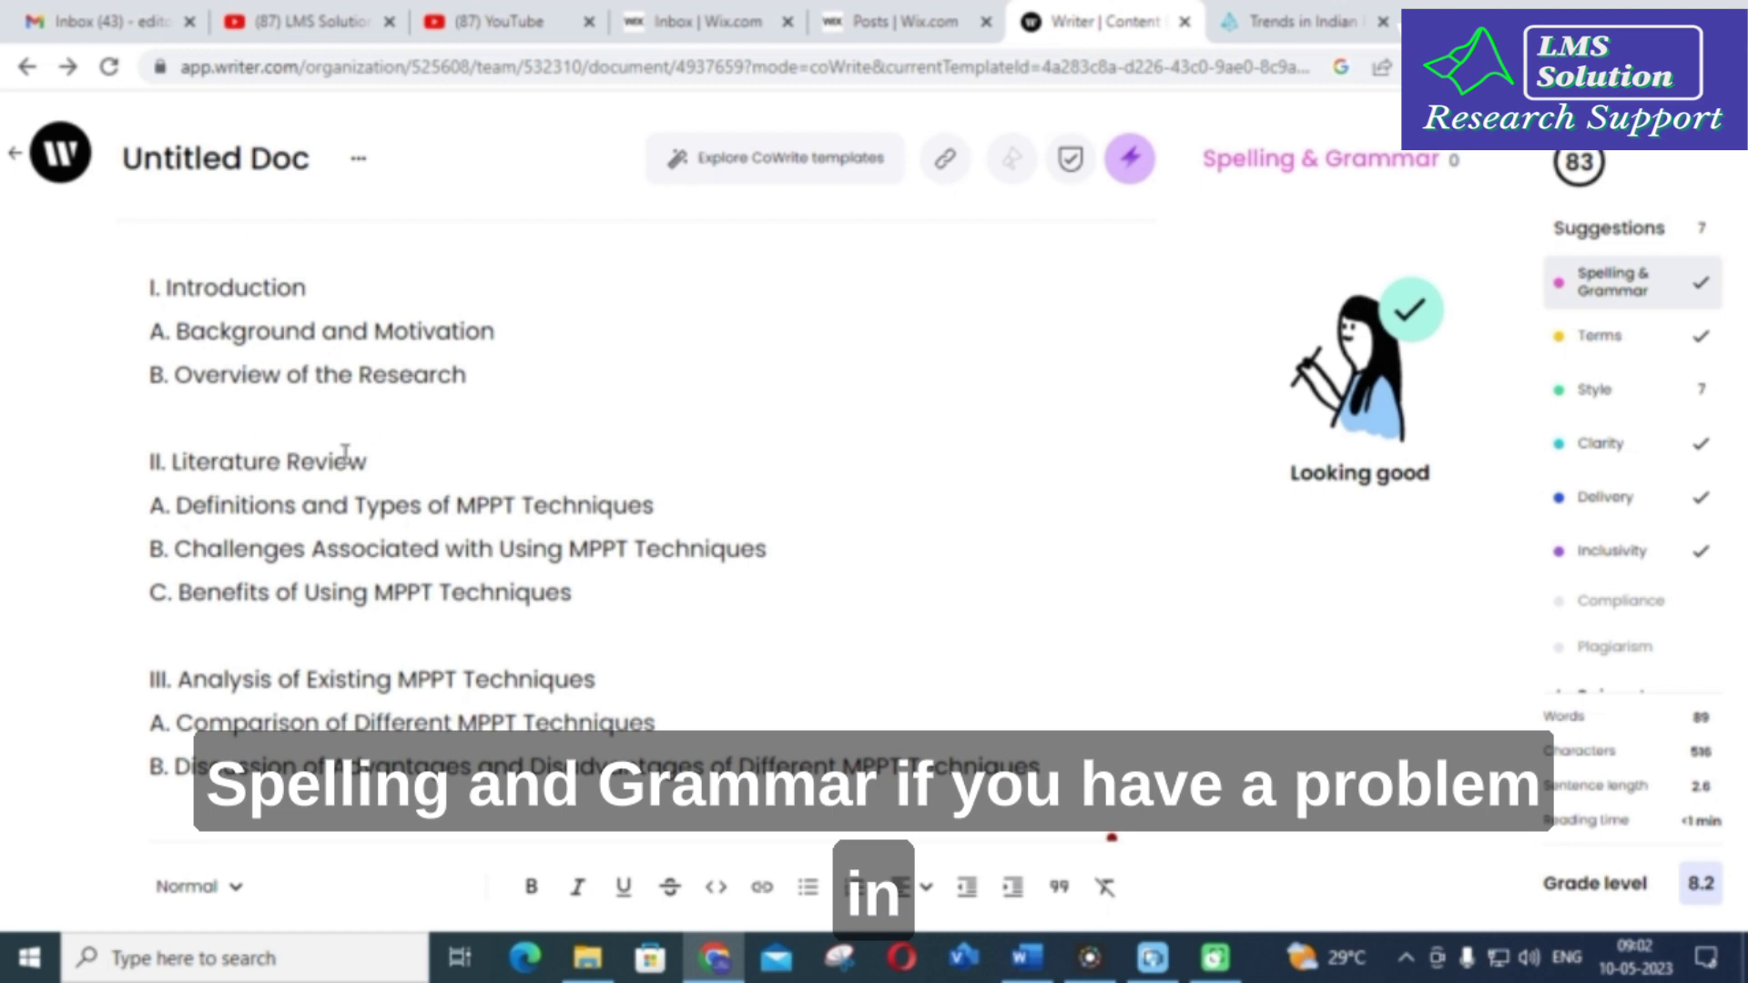
click(1631, 353)
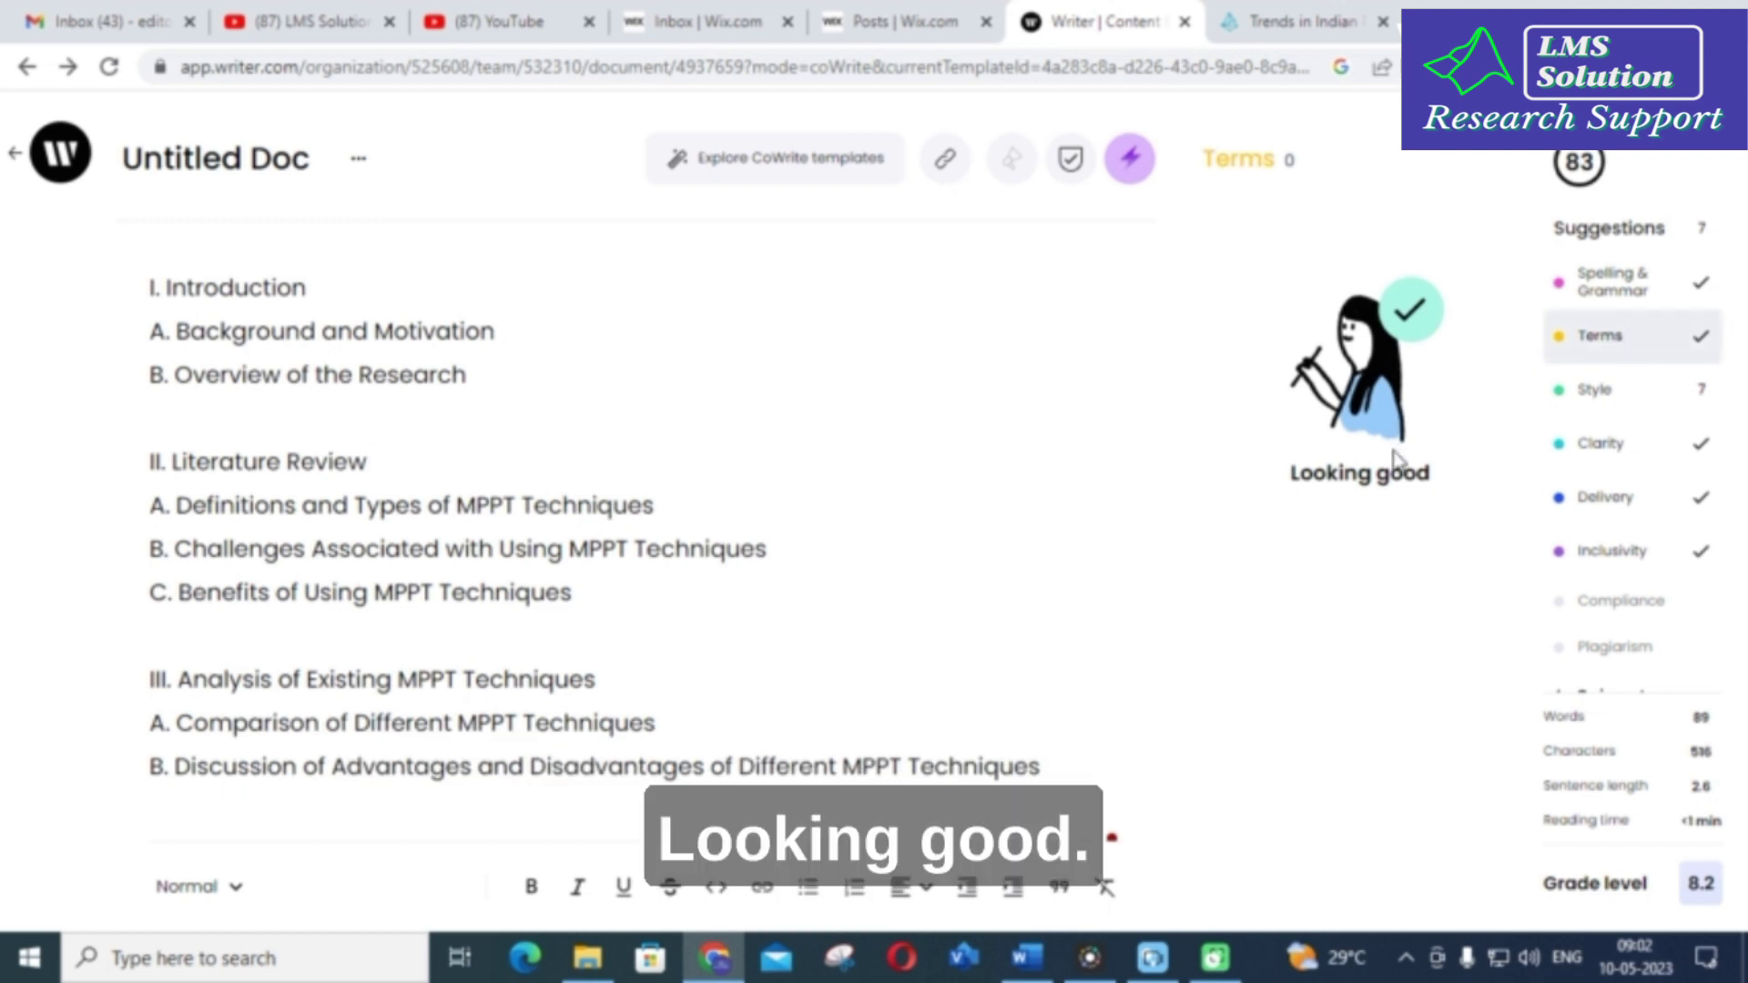
click(1602, 395)
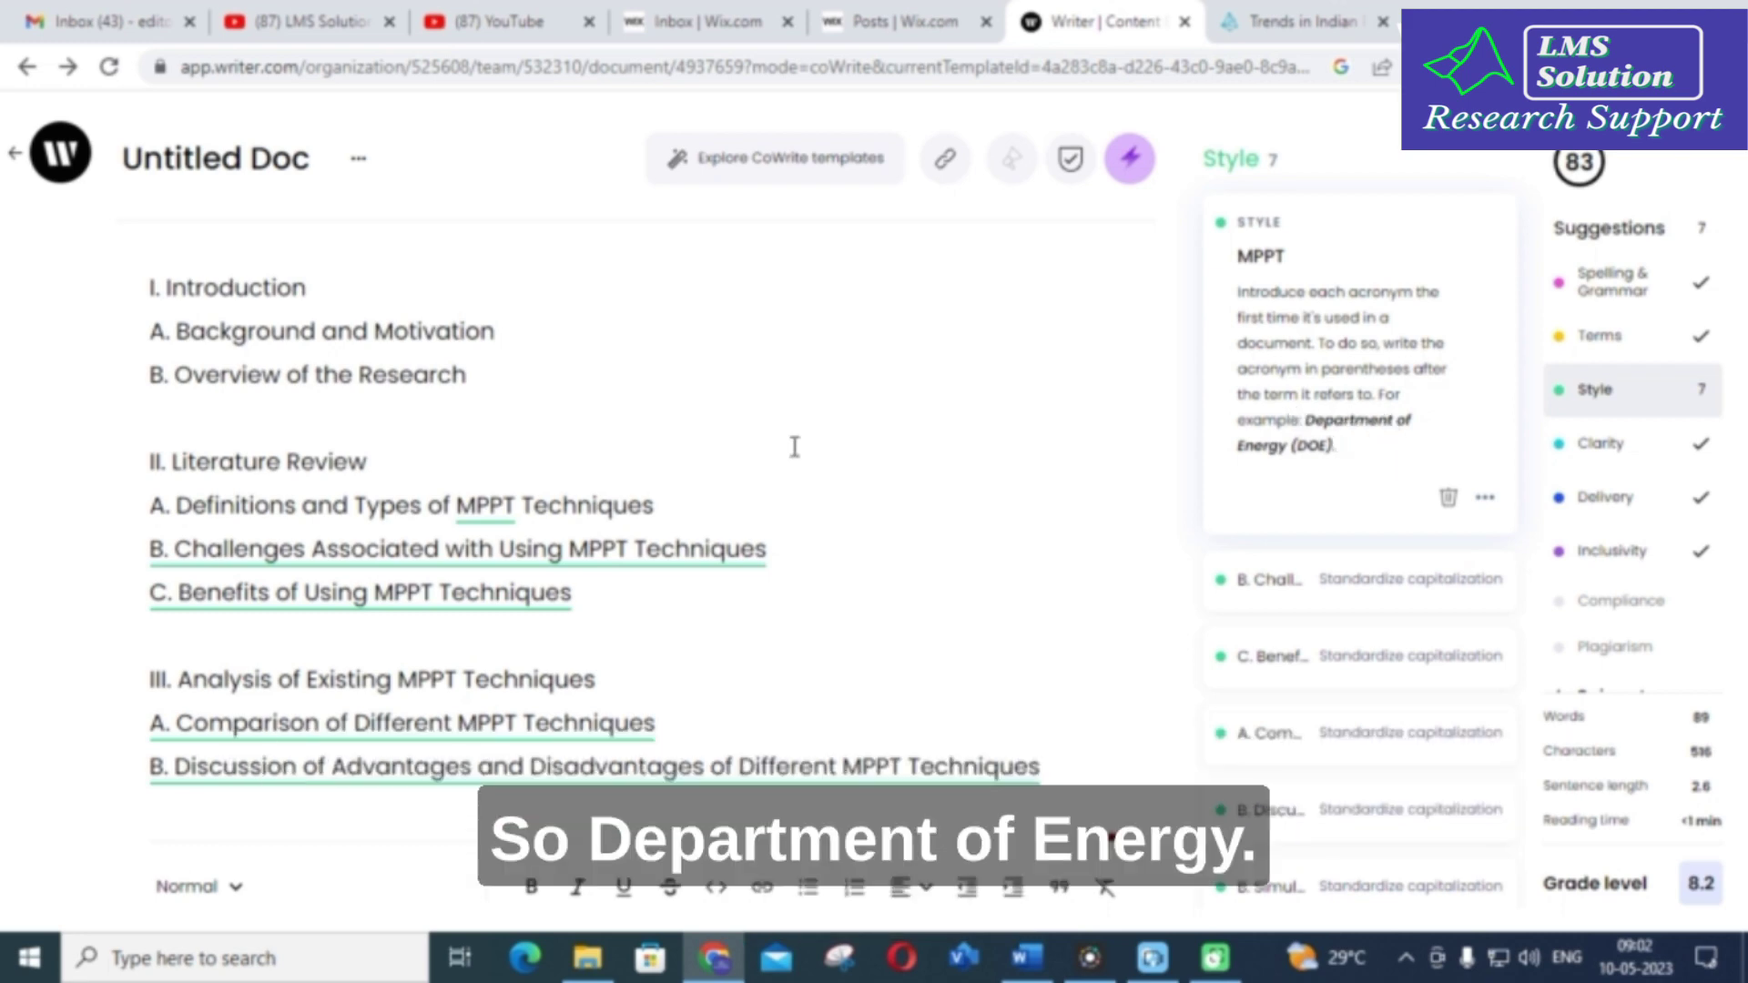
Step: Check the MPPT outline's Clarity, Delivery and Inclusivity suggestions, confirming zero issues and 'Looking good'
scroll(792, 448, down, 4)
scroll(792, 447, up, 1)
scroll(906, 484, down, 4)
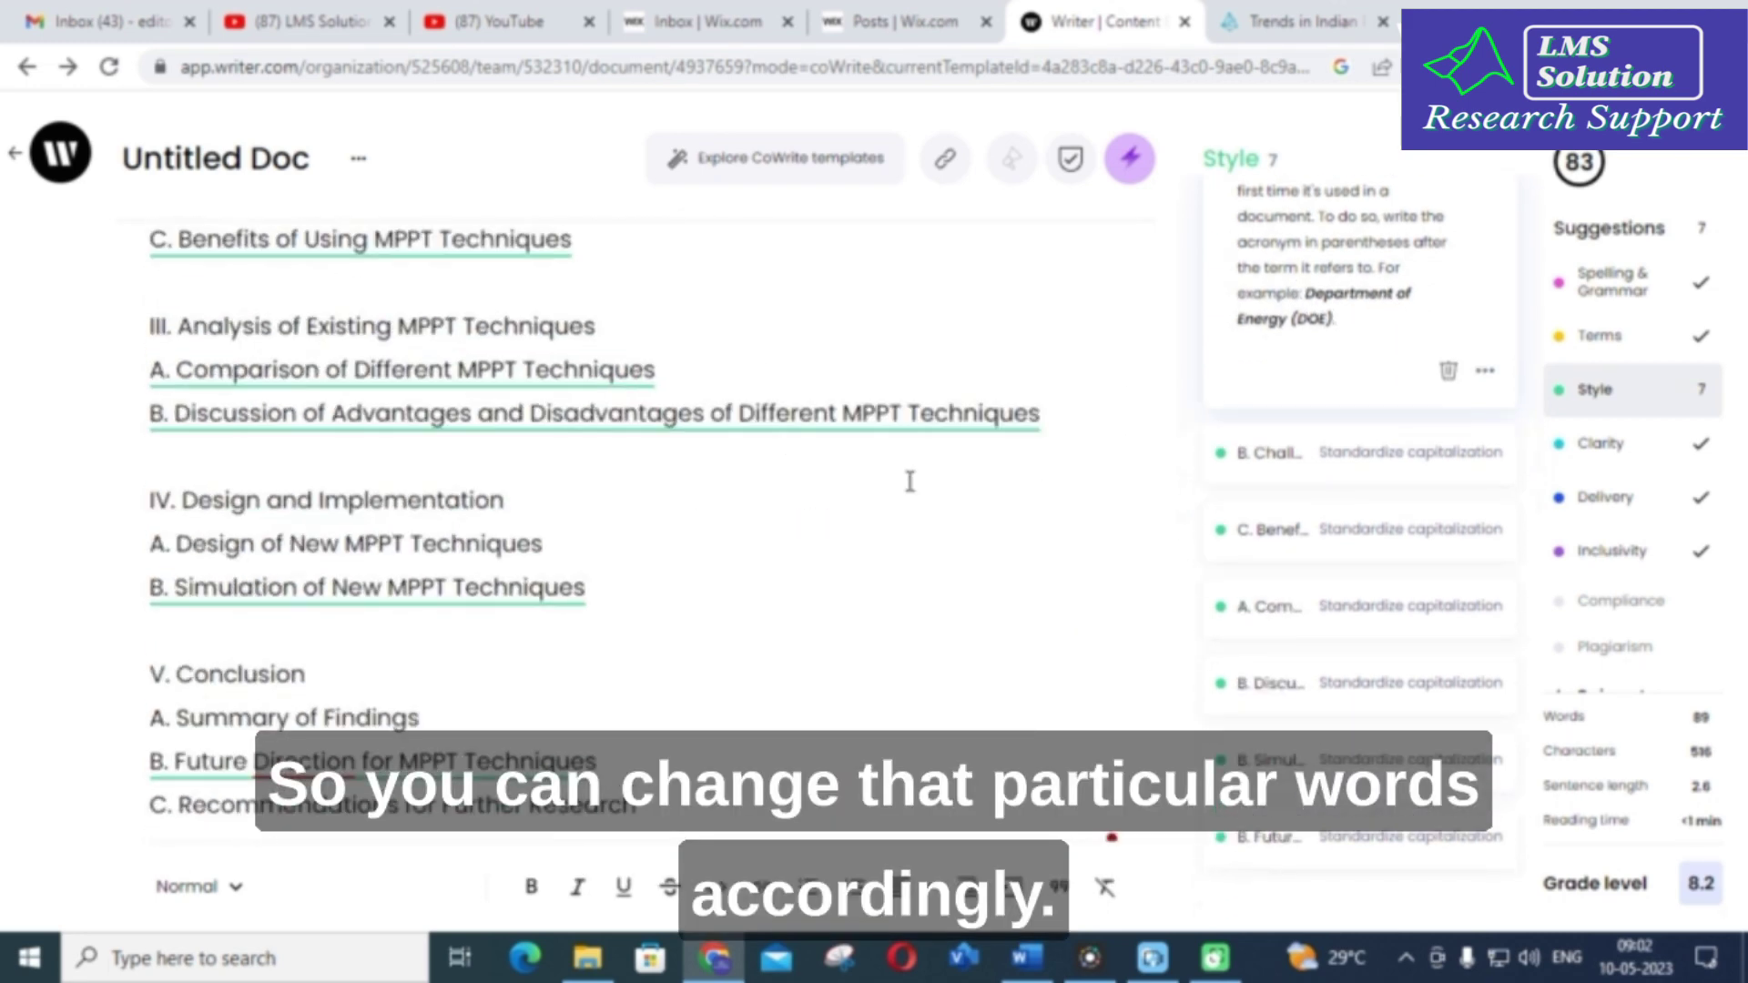
scroll(906, 483, up, 4)
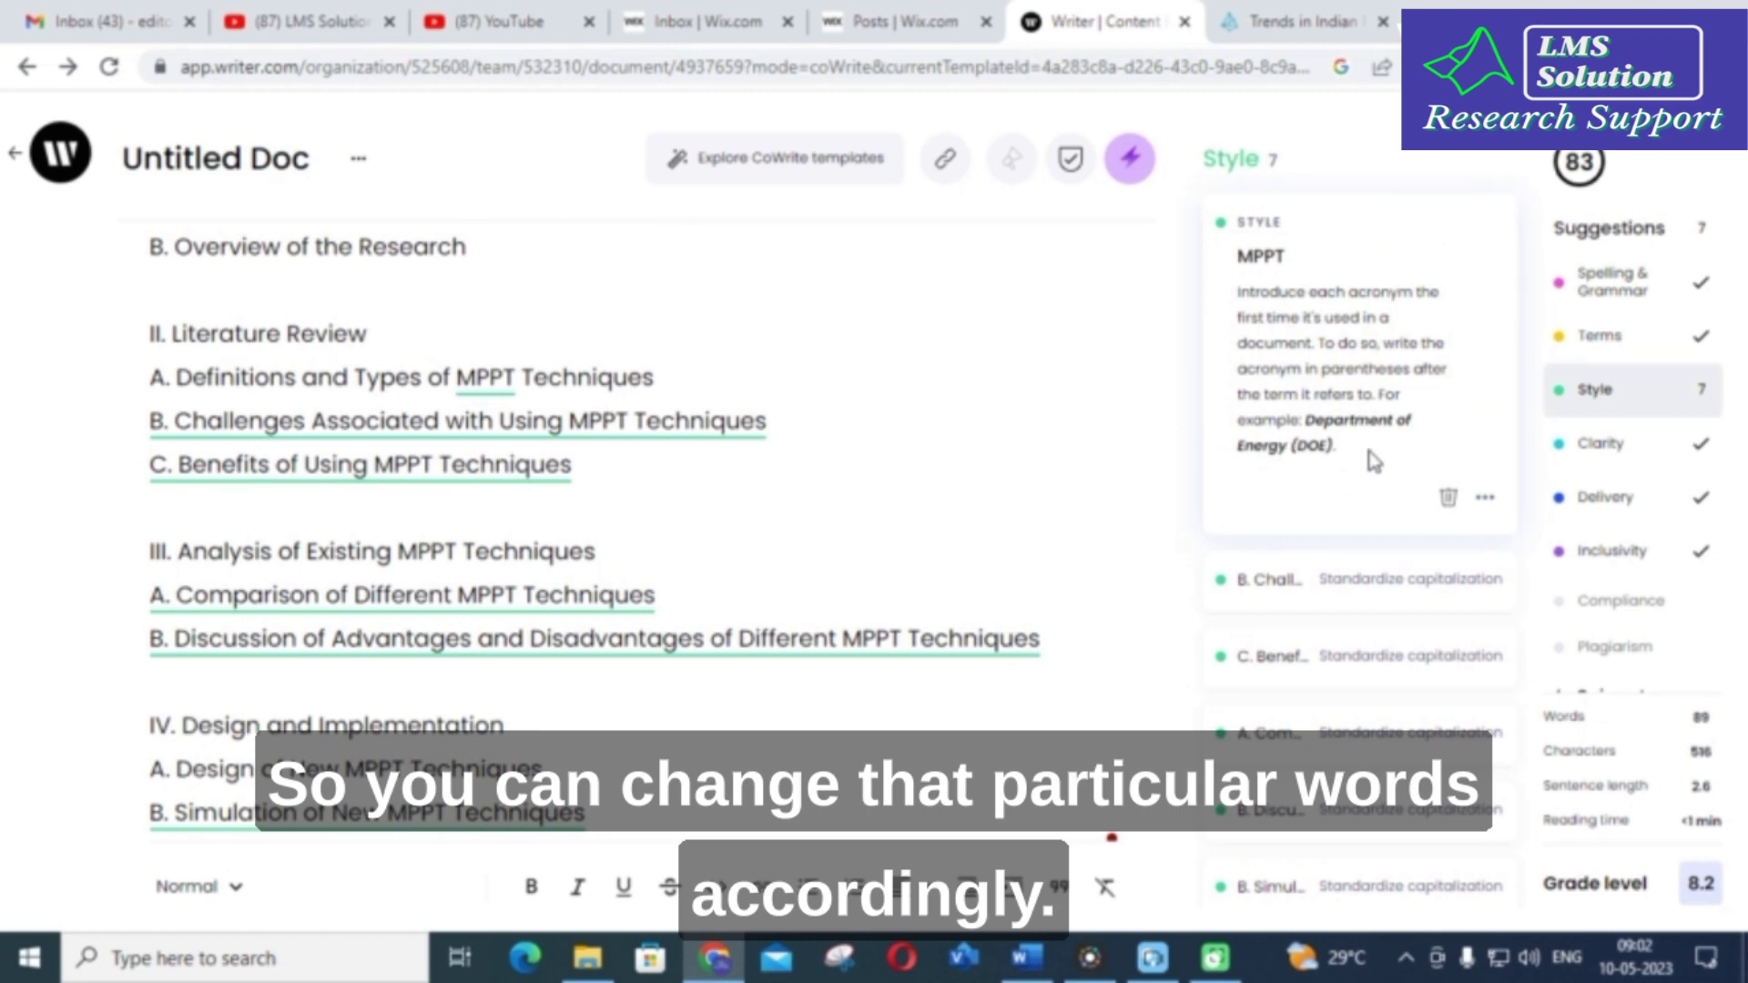
click(1648, 450)
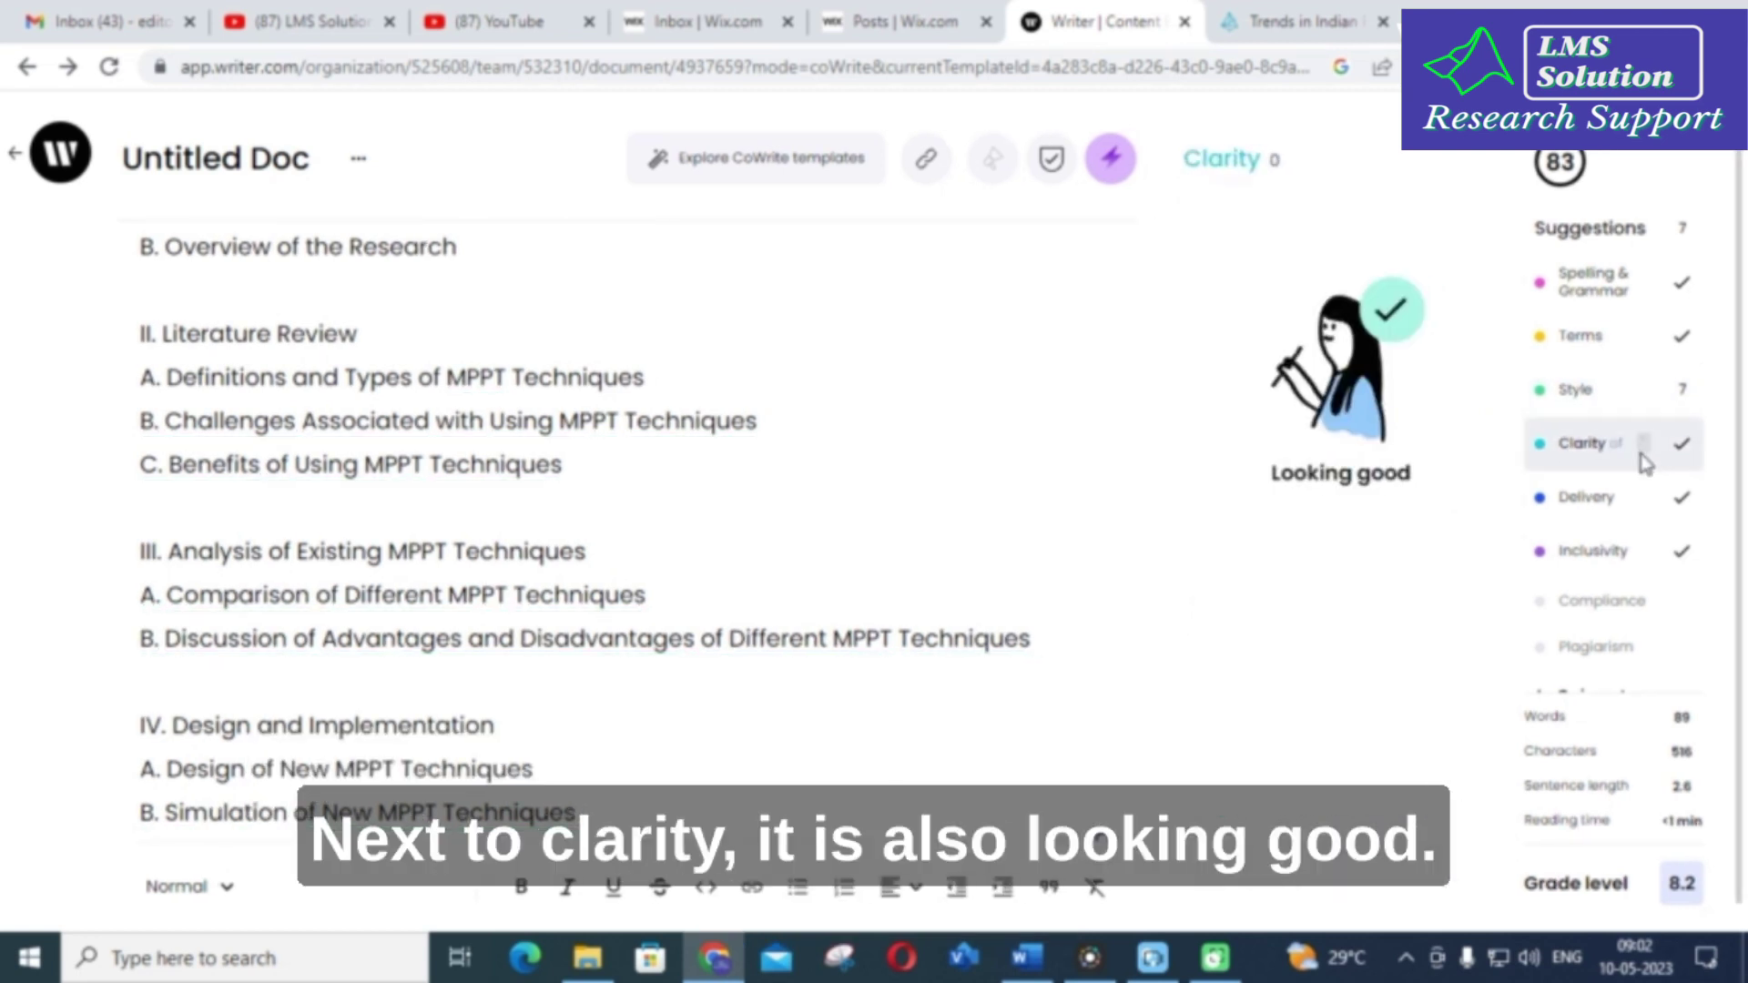
click(1642, 498)
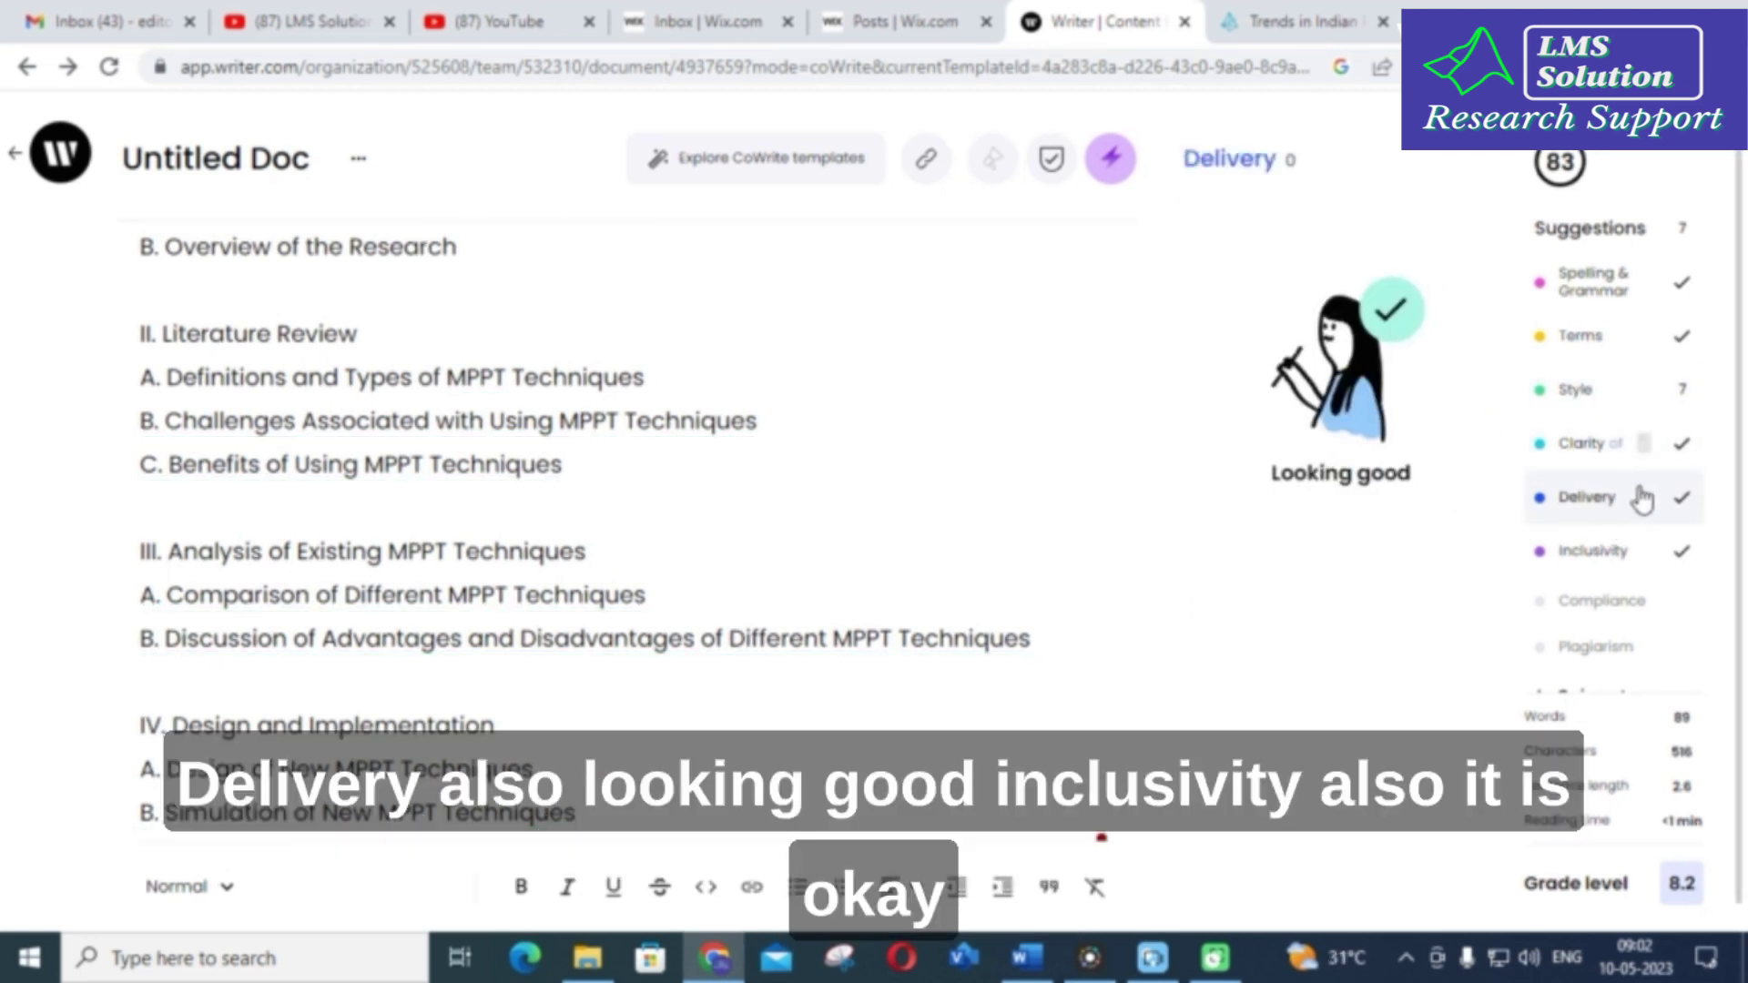
click(1612, 568)
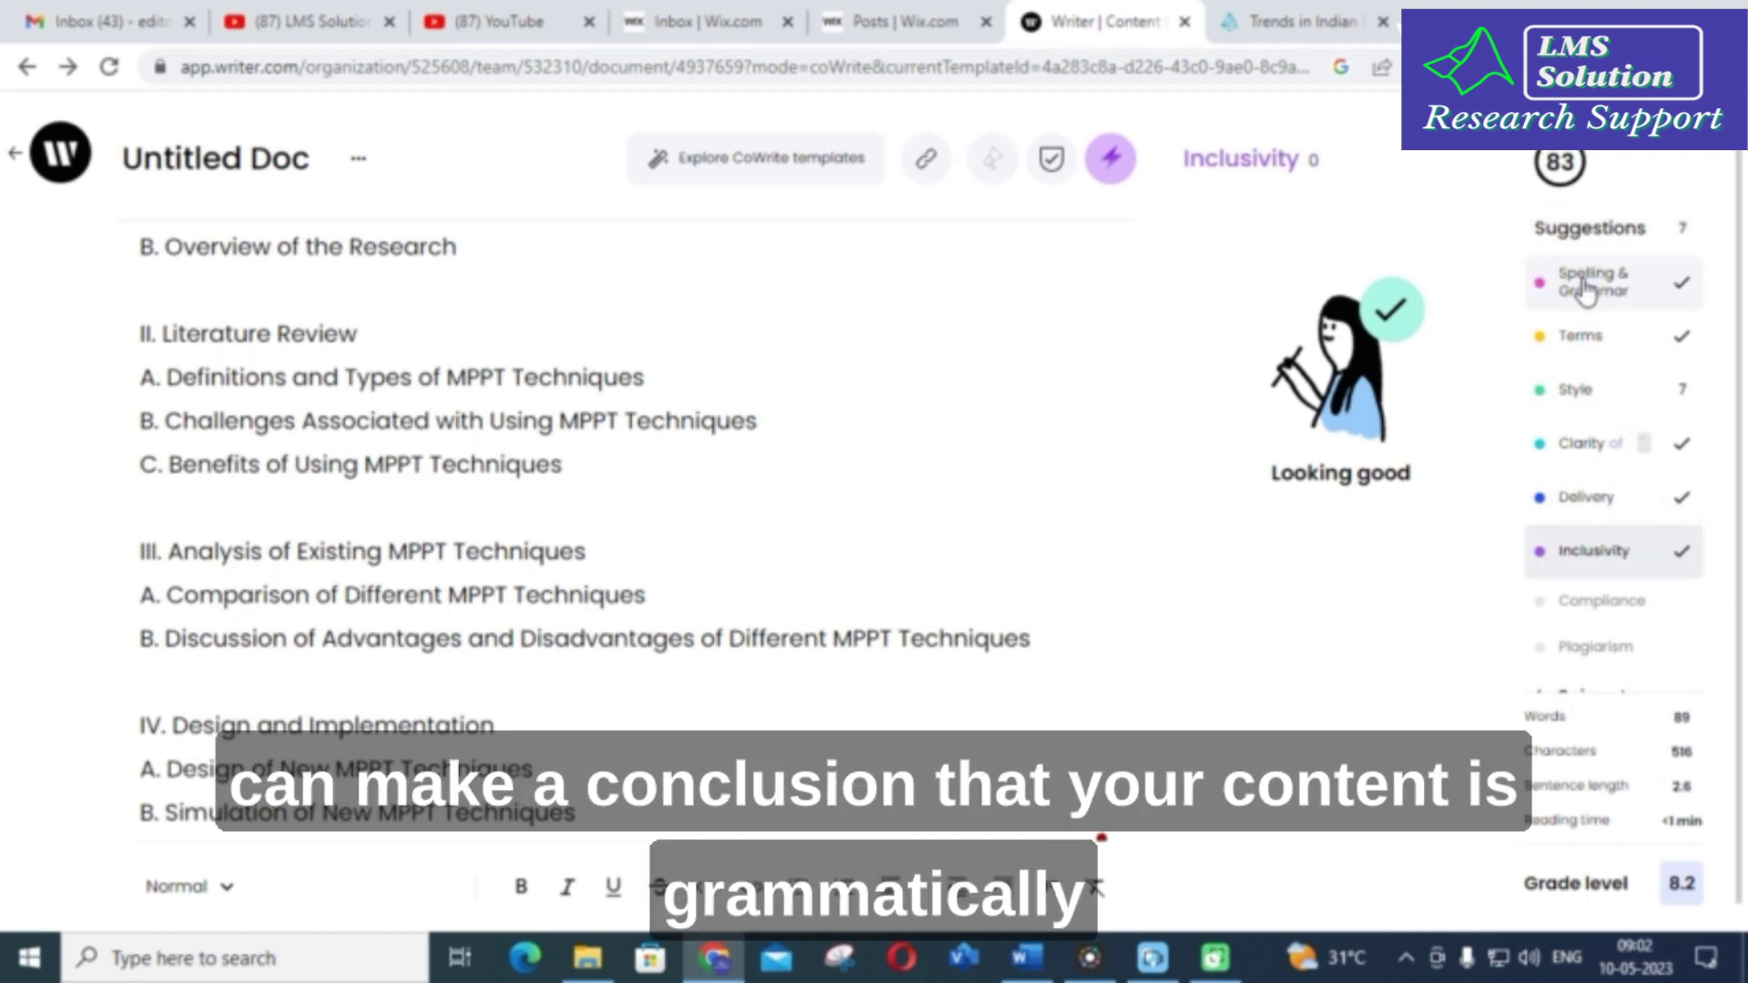
Step: Browse Style, Terms and Spelling & Grammar suggestions, then expand the B. Challenges capitalization advice
click(1583, 391)
click(1600, 335)
click(1593, 282)
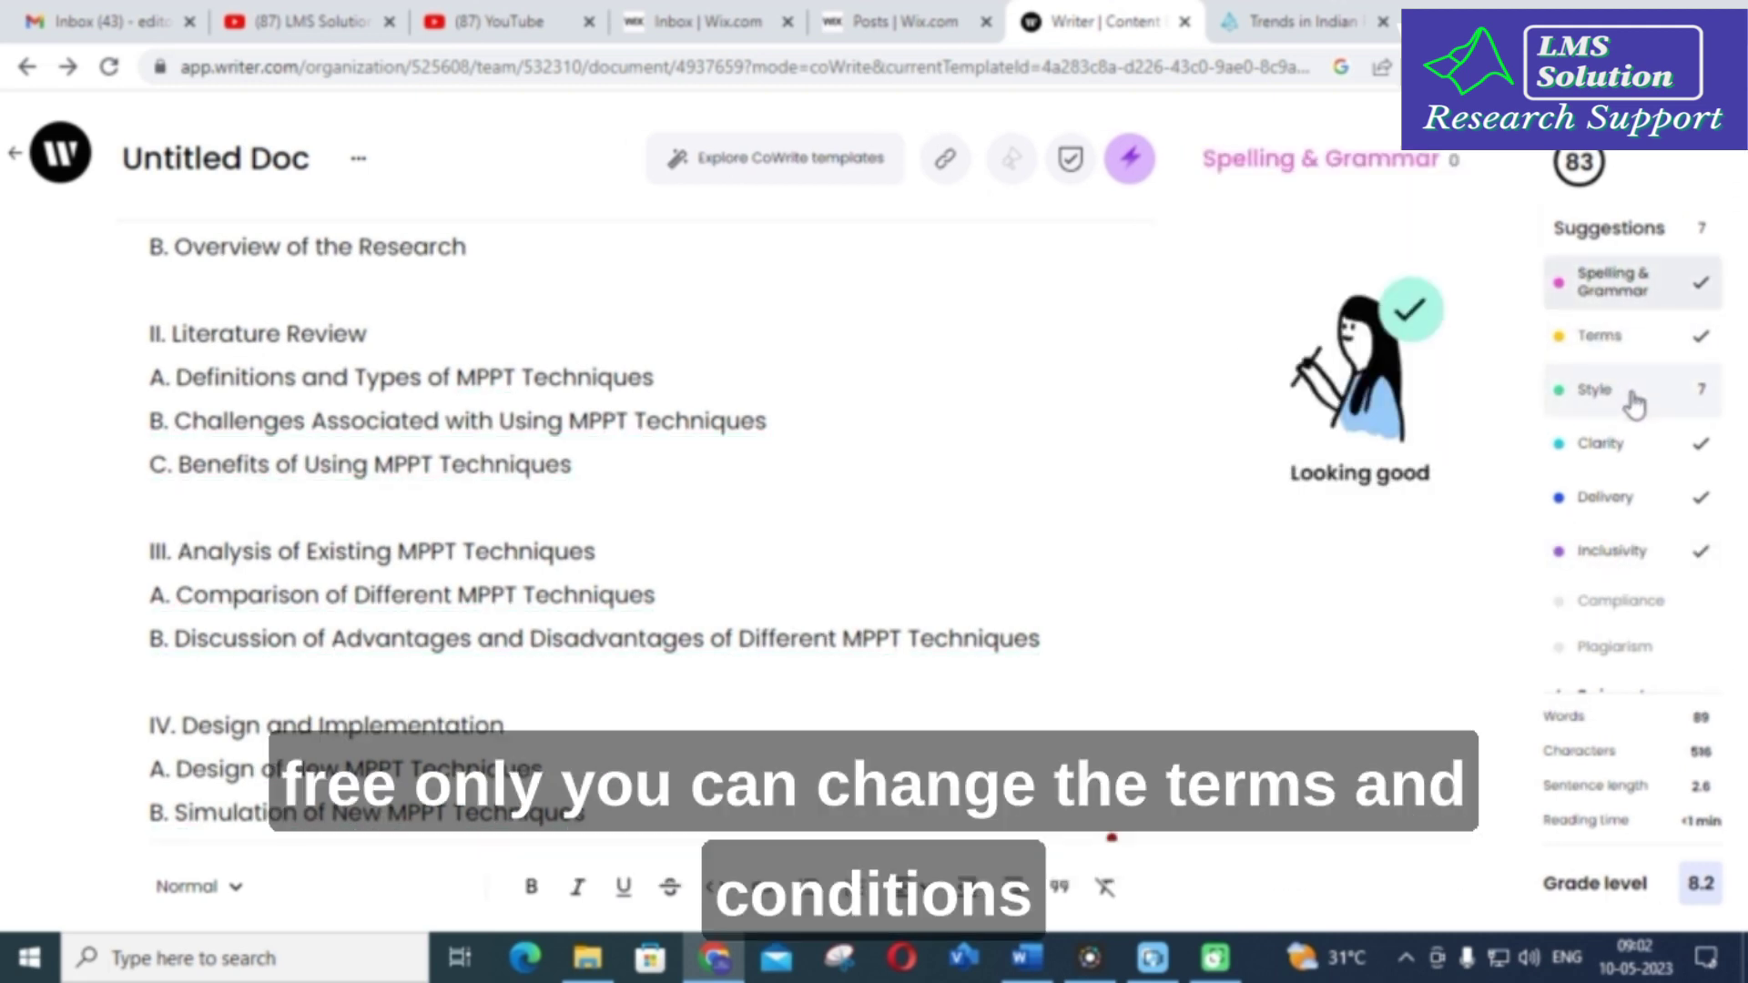
click(1629, 389)
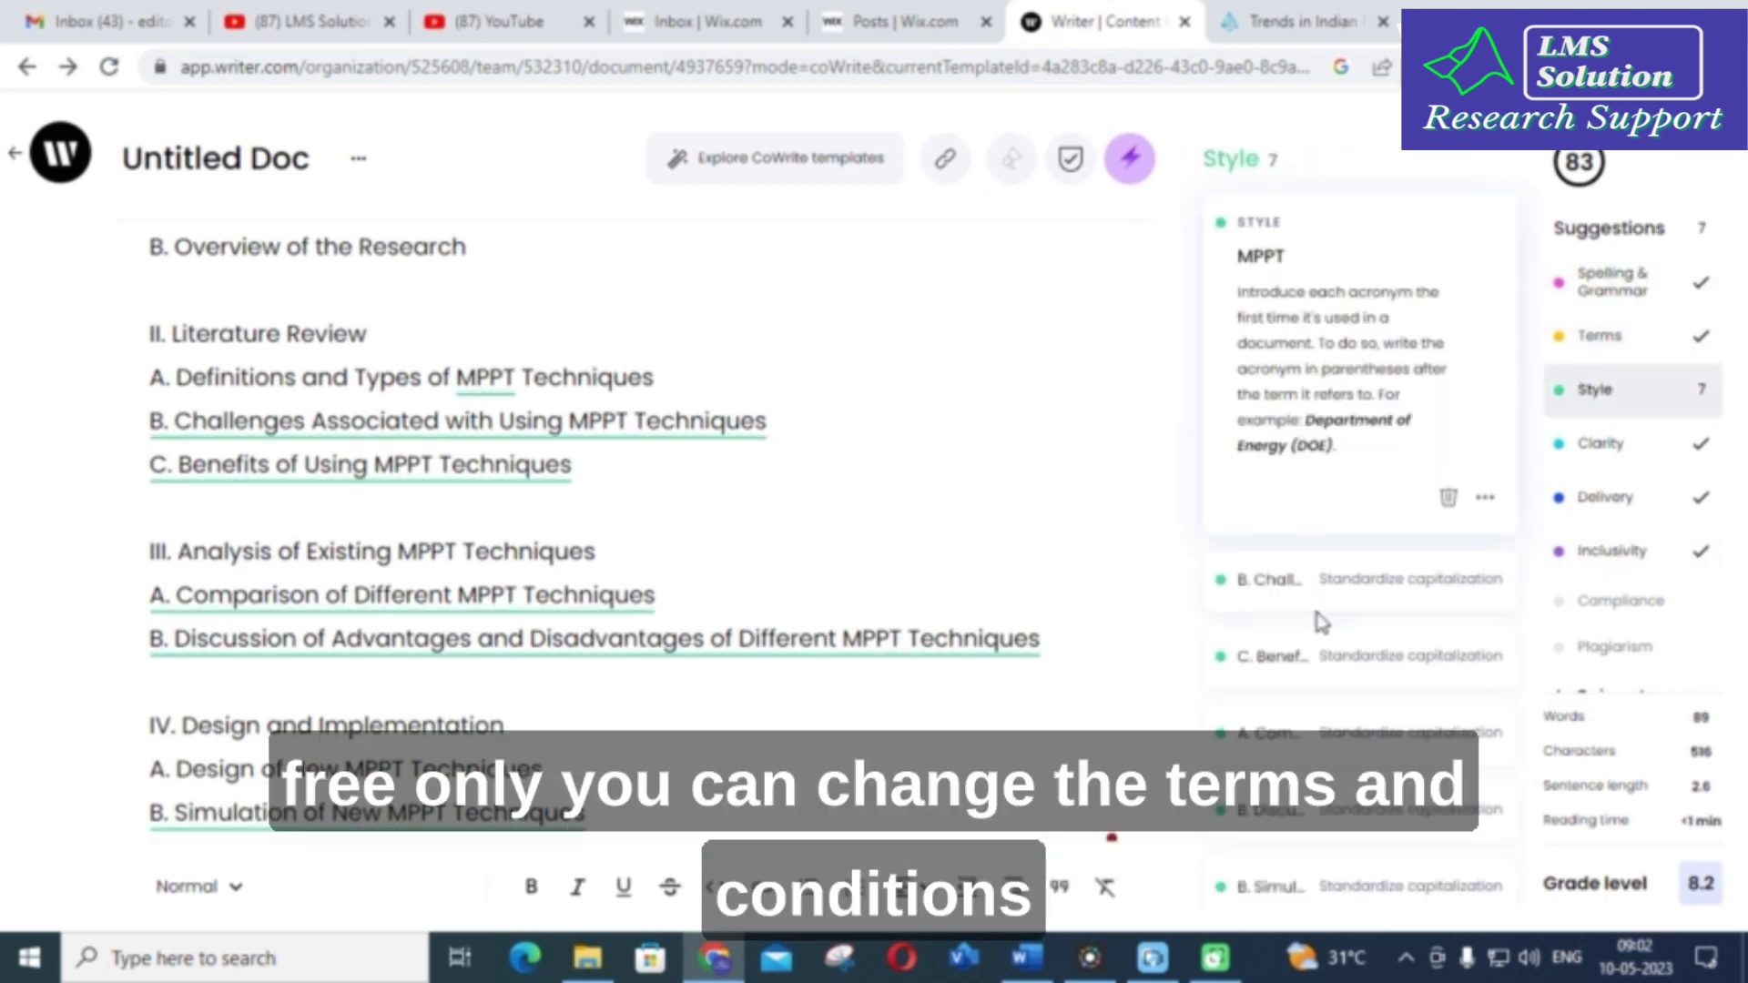
click(1379, 601)
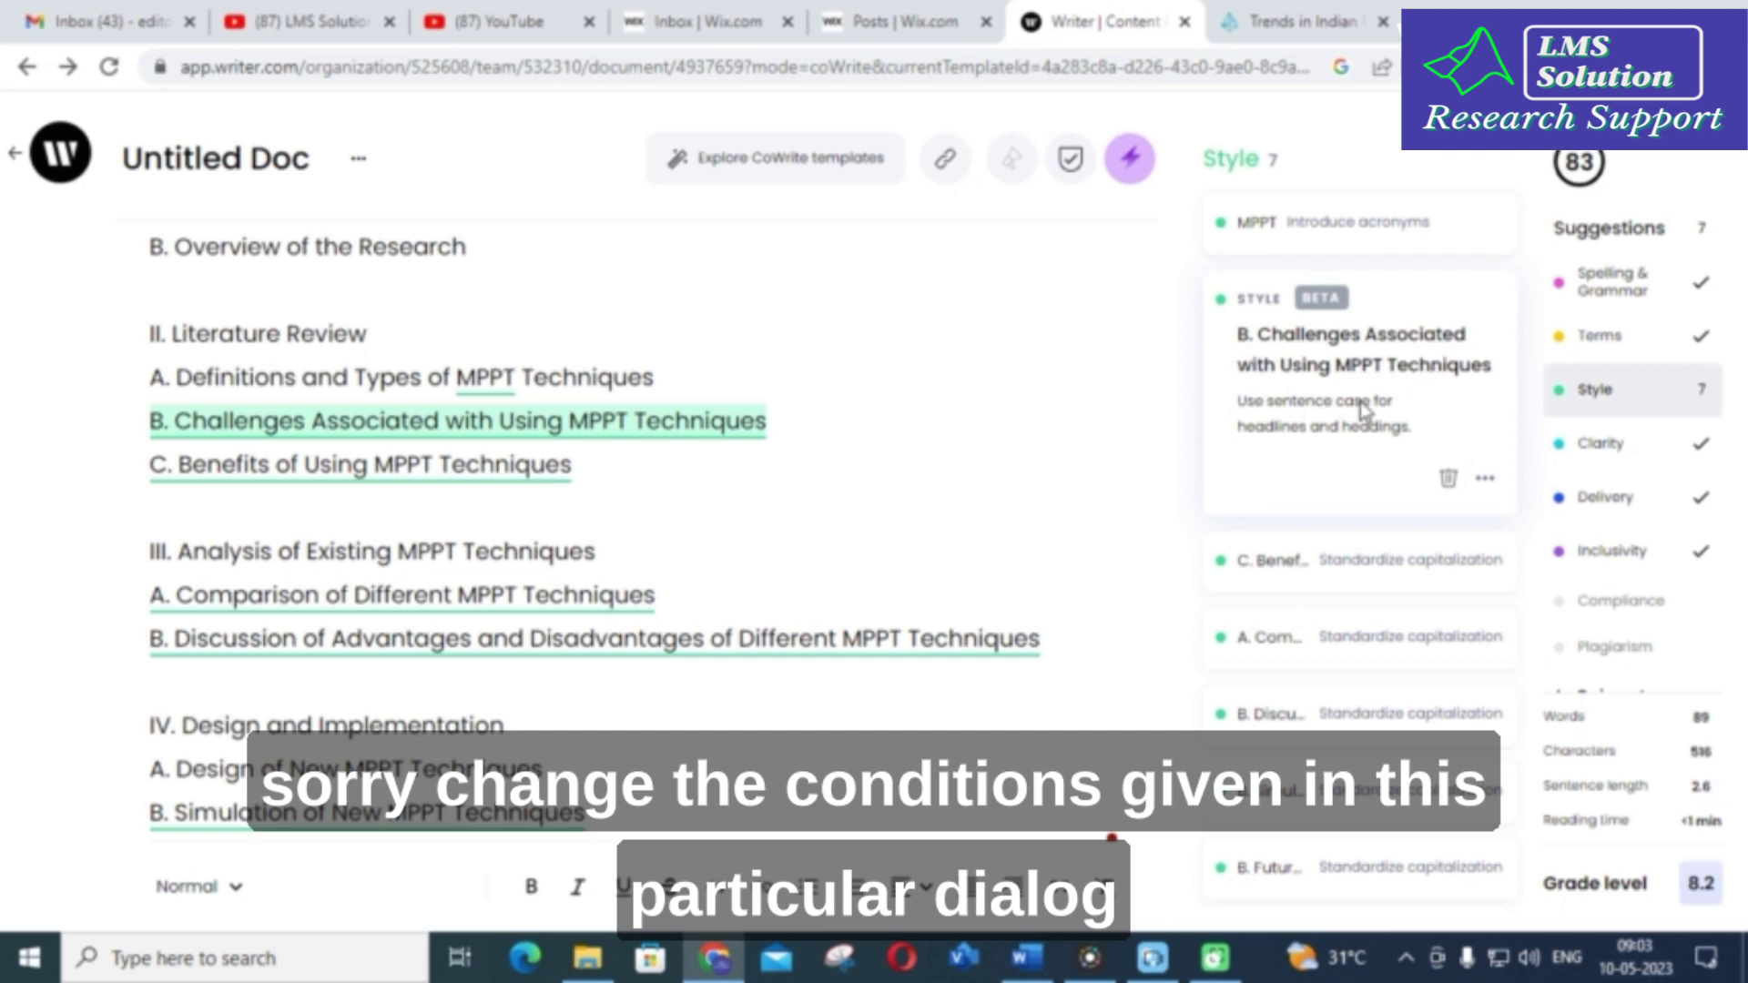
Step: Recheck Clarity and Delivery, ending on Delivery's 0 suggestions and 'Looking good'
click(1634, 451)
click(1634, 497)
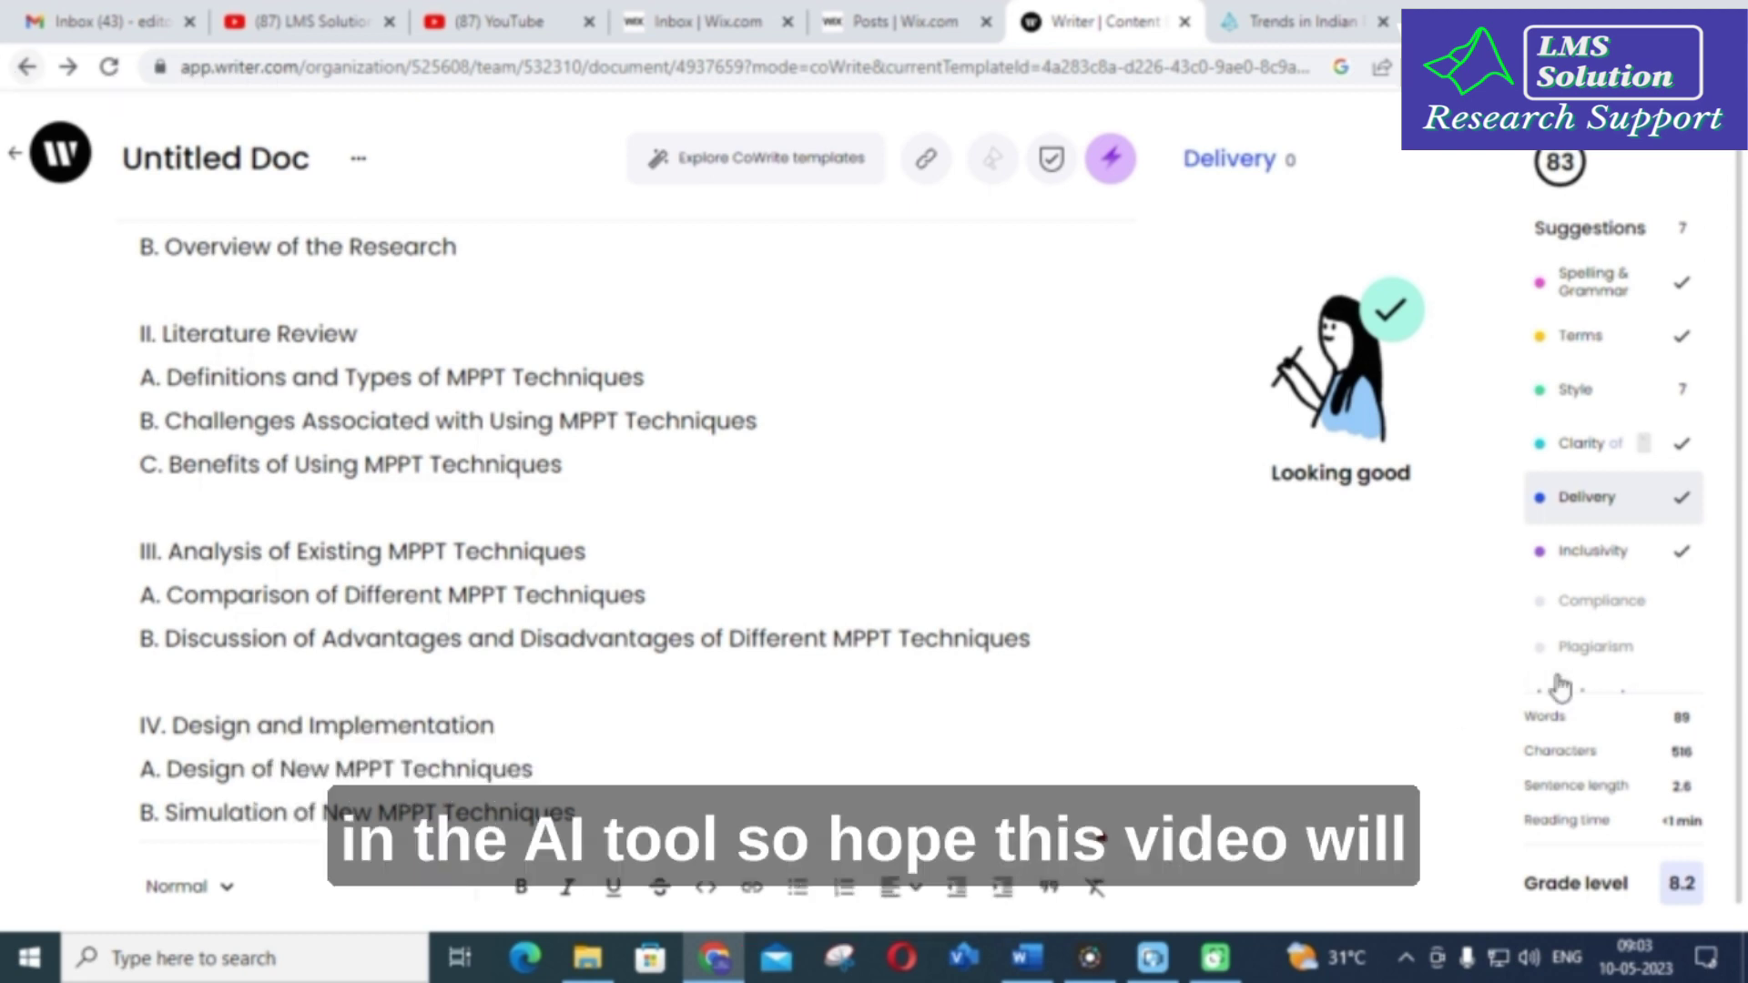
scroll(1059, 483, up, 2)
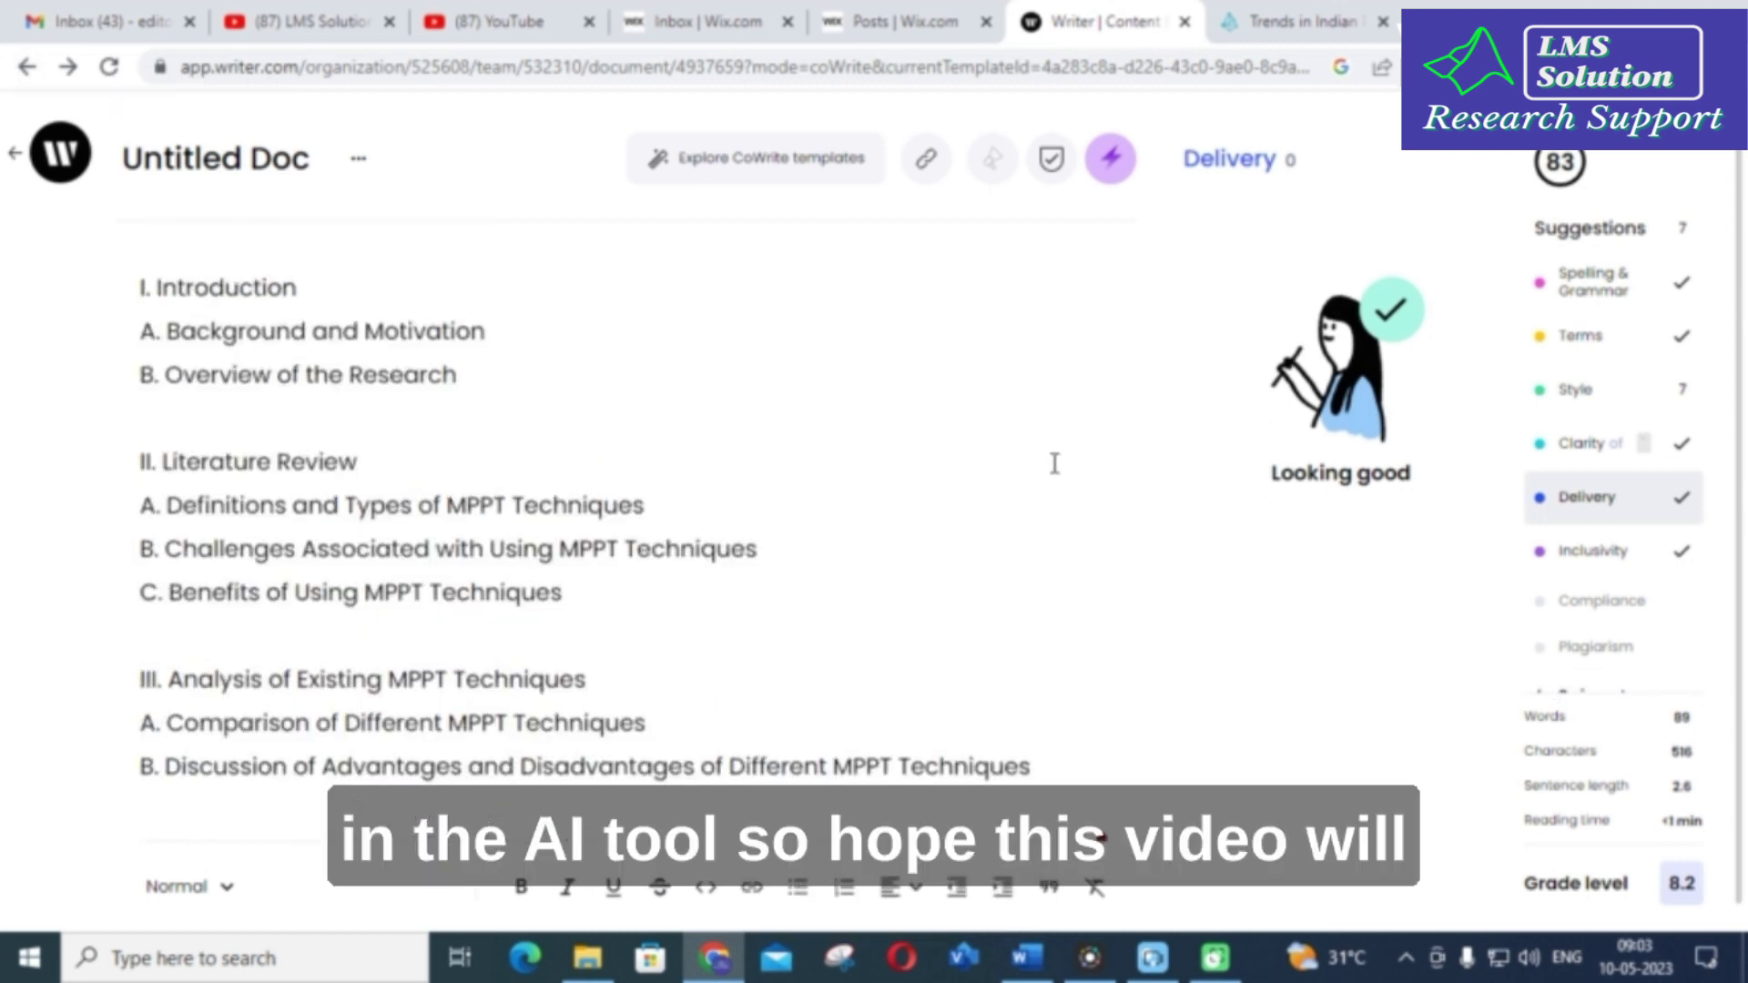